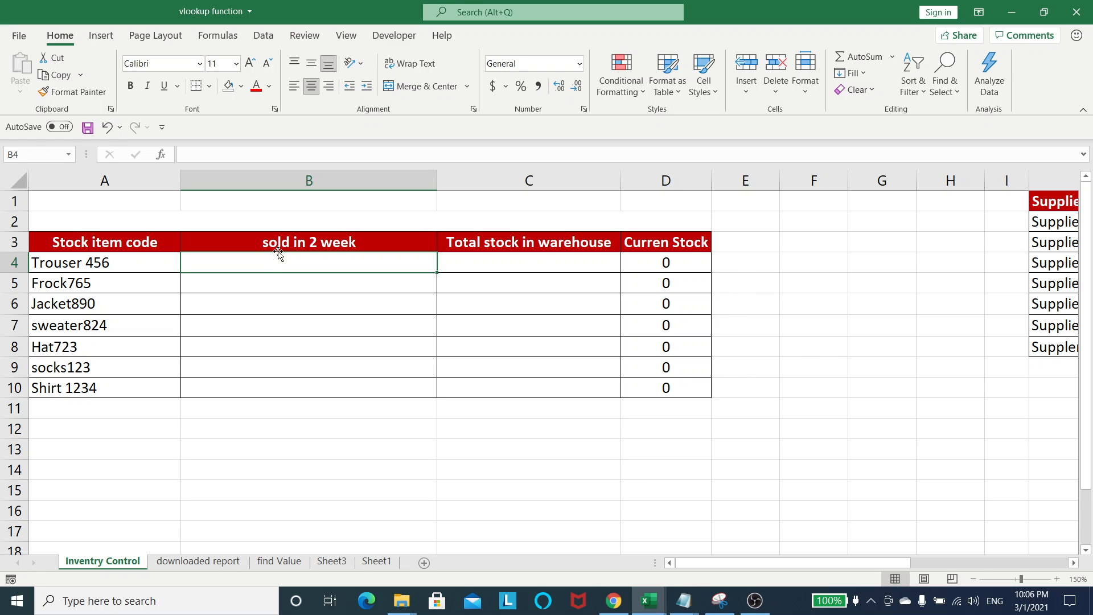
Examine the stock table on the Inventry Control sheet and the corresponding sales and warehouse columns on the downloaded report sheet
{"action": "left_click", "coordinate": [156, 243]}
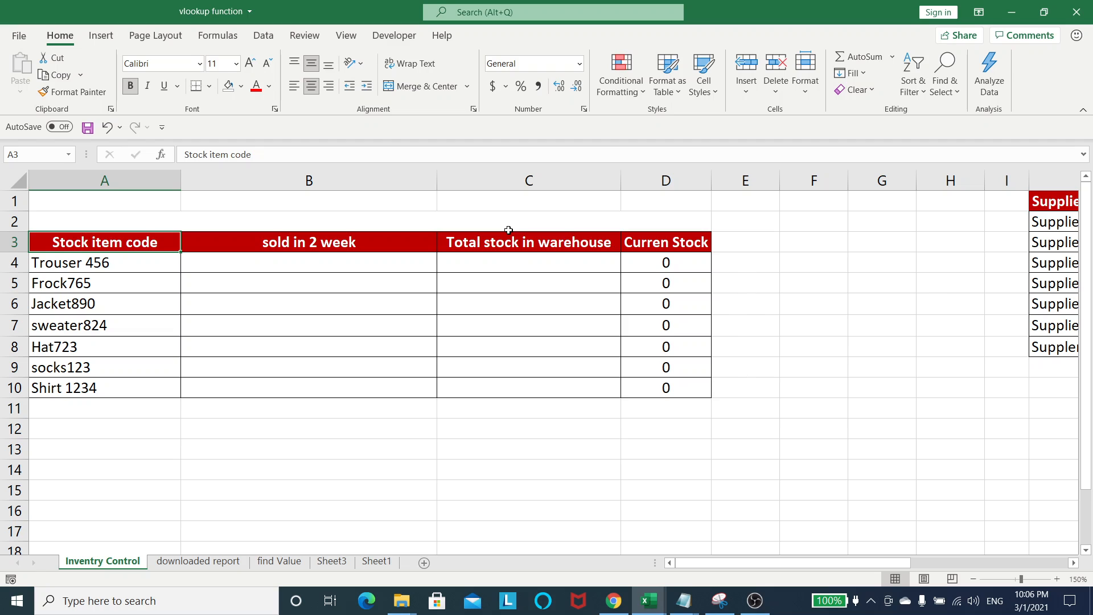
{"action": "left_click", "coordinate": [146, 266]}
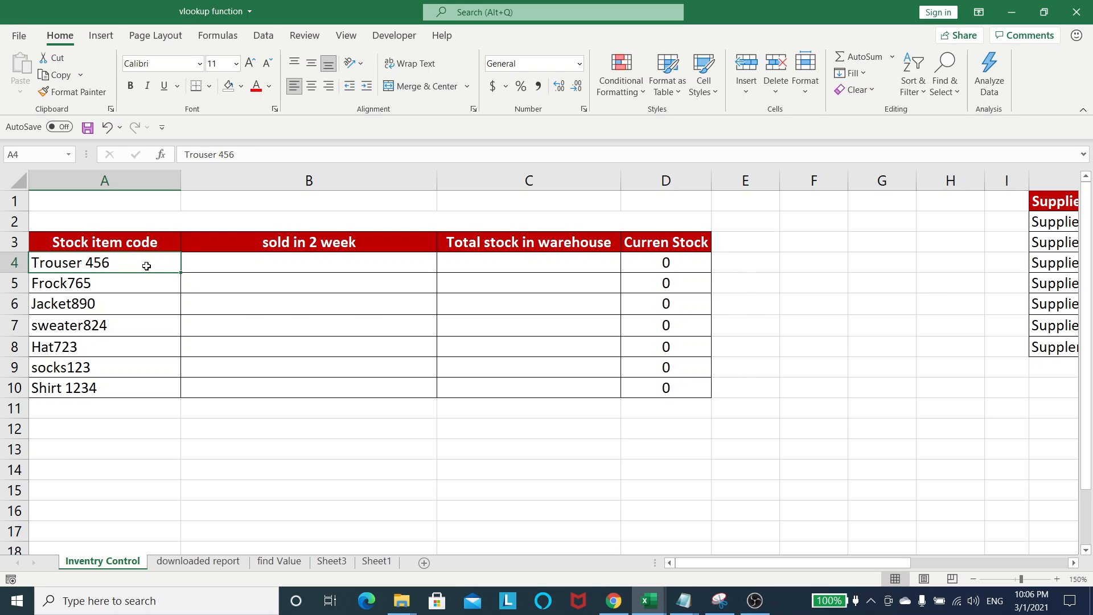
{"action": "left_click", "coordinate": [123, 242]}
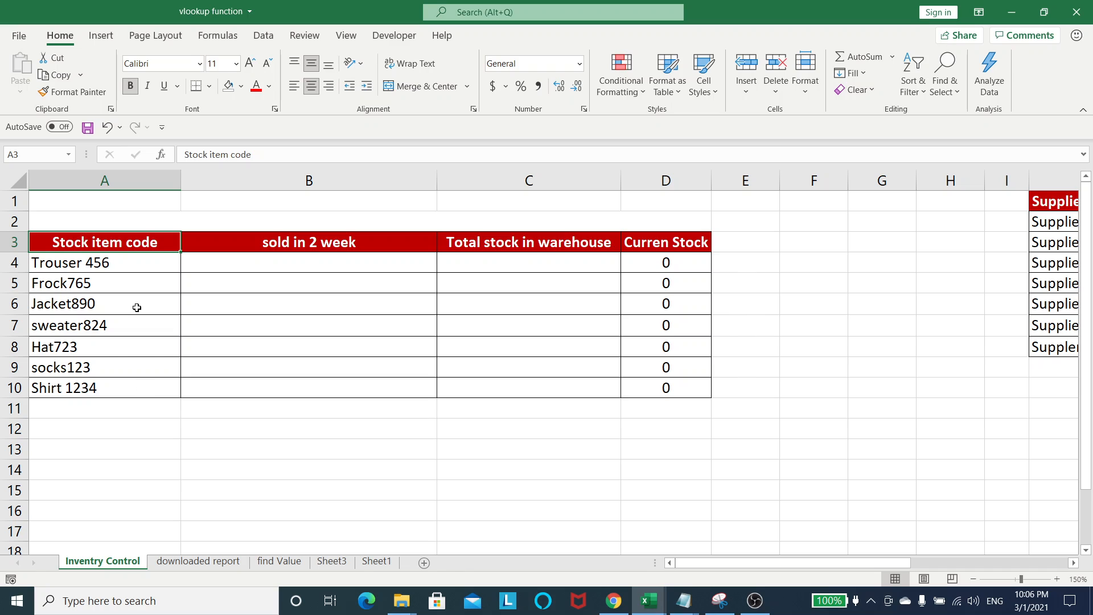
{"action": "left_click_drag", "start_coordinate": [136, 260], "coordinate": [133, 399]}
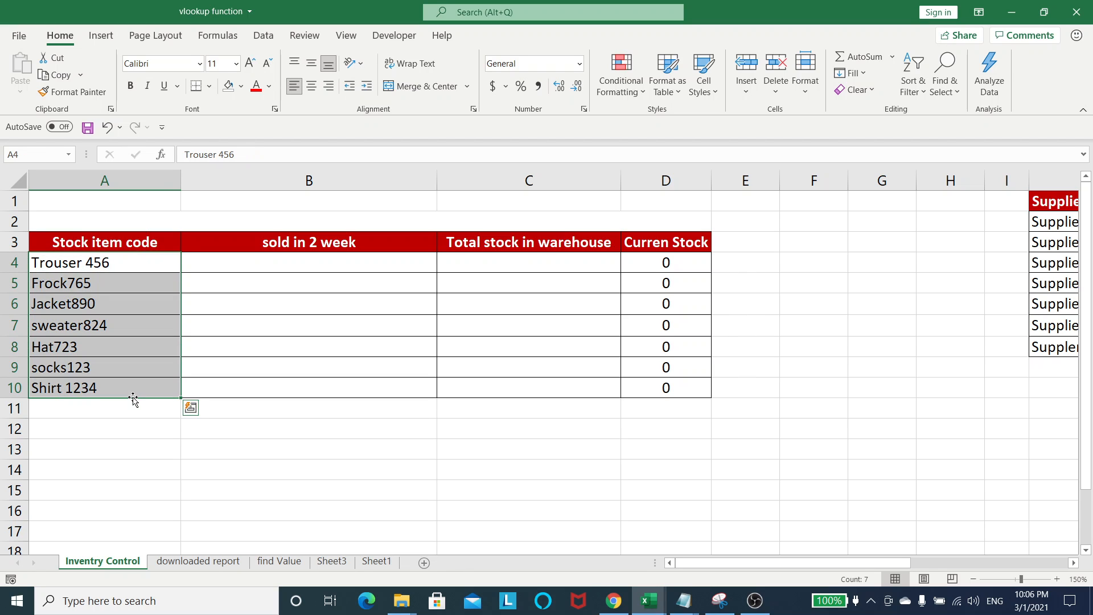
{"action": "left_click", "coordinate": [296, 260]}
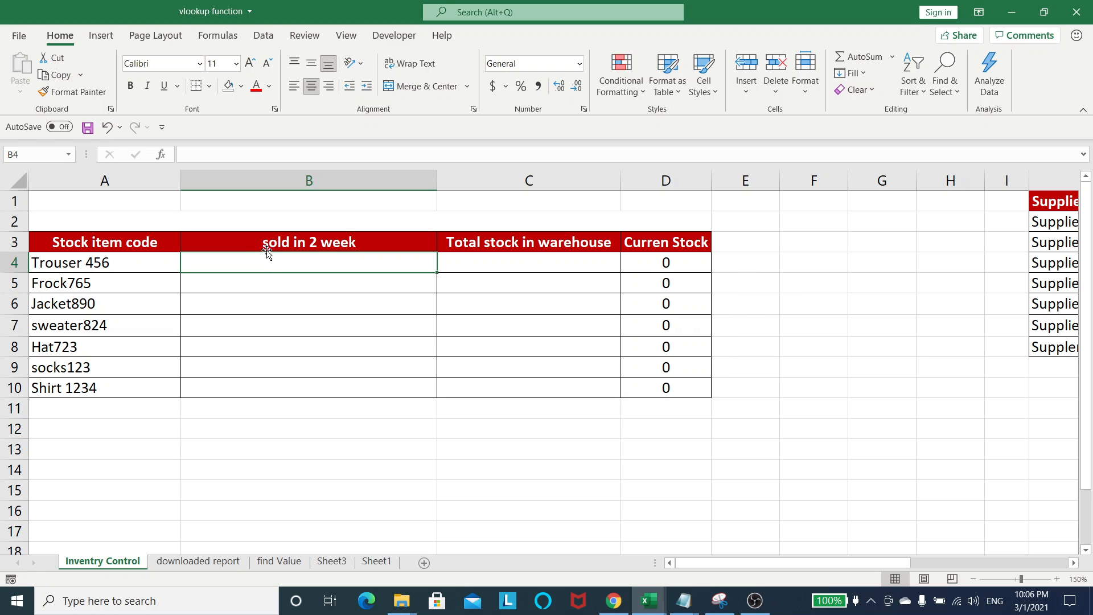
{"action": "left_click", "coordinate": [89, 265]}
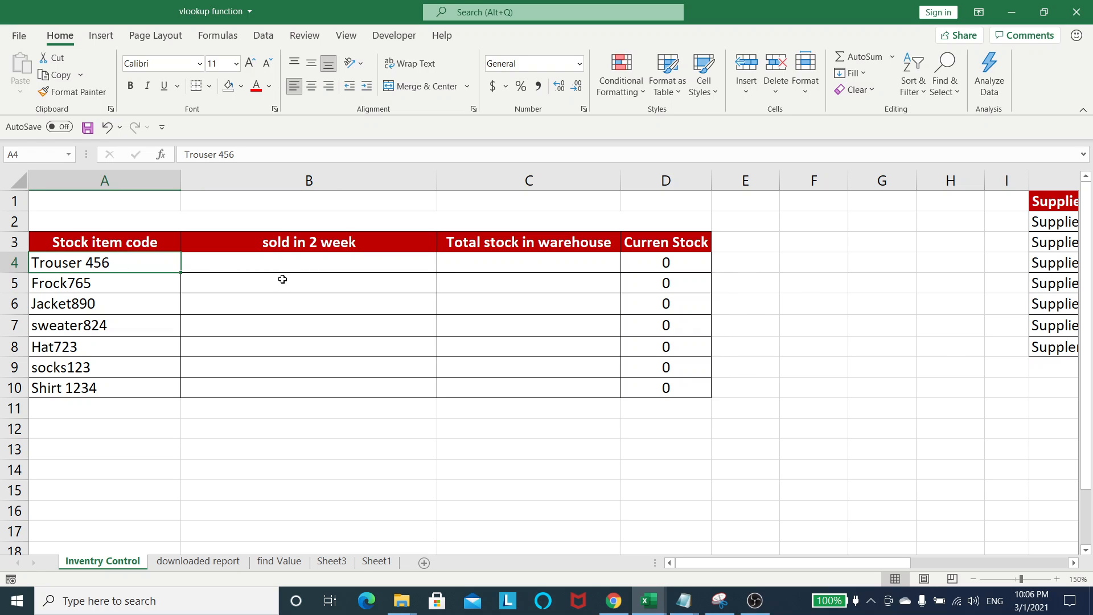
{"action": "left_click", "coordinate": [319, 265]}
{"action": "left_click", "coordinate": [200, 563]}
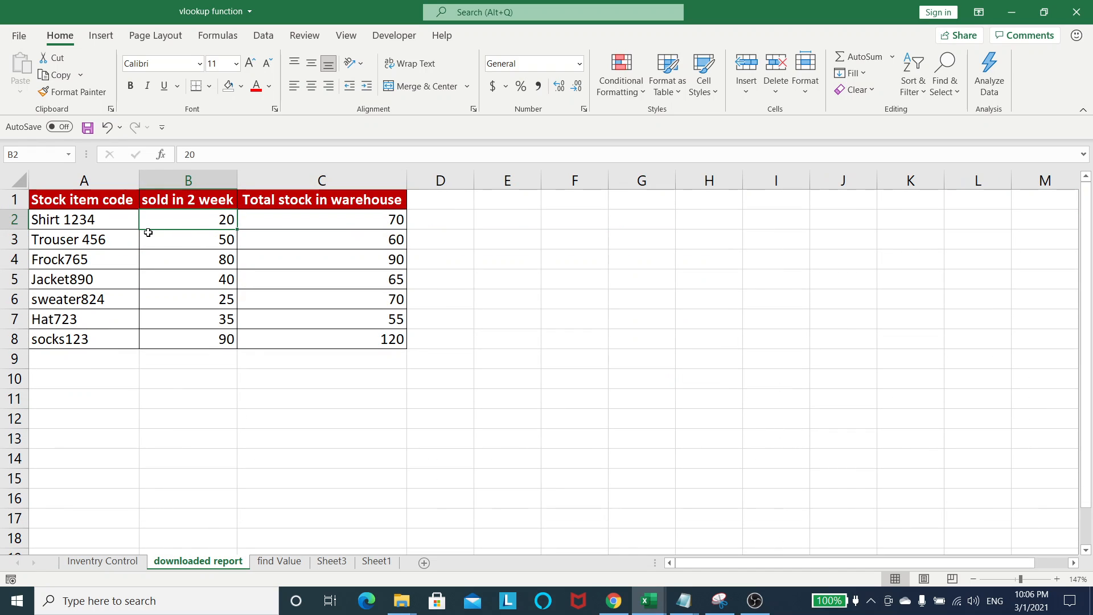
{"action": "left_click", "coordinate": [203, 206]}
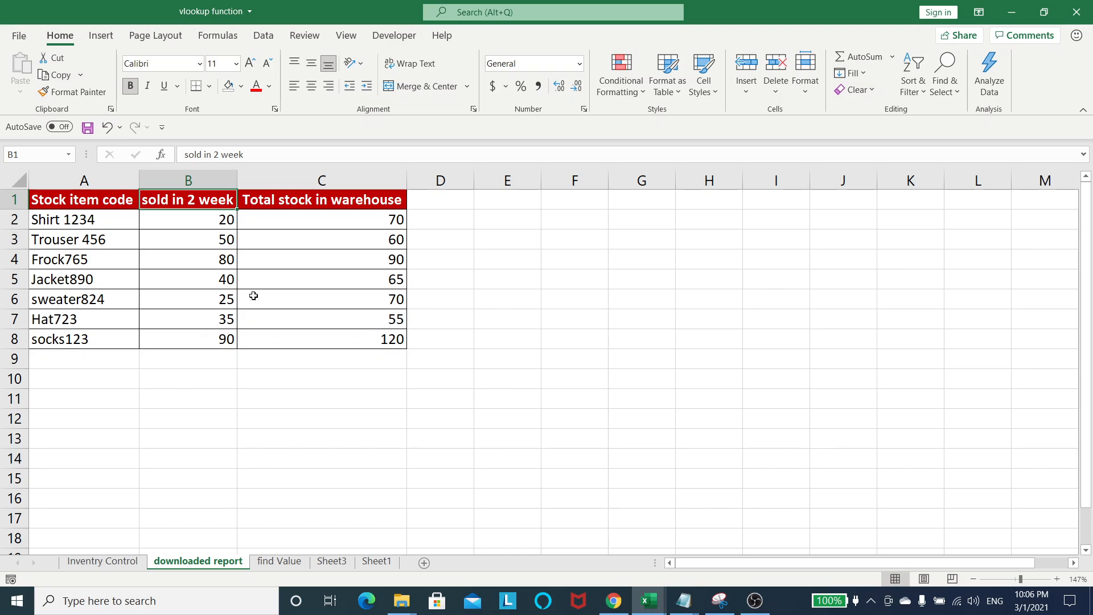
{"action": "left_click", "coordinate": [333, 200]}
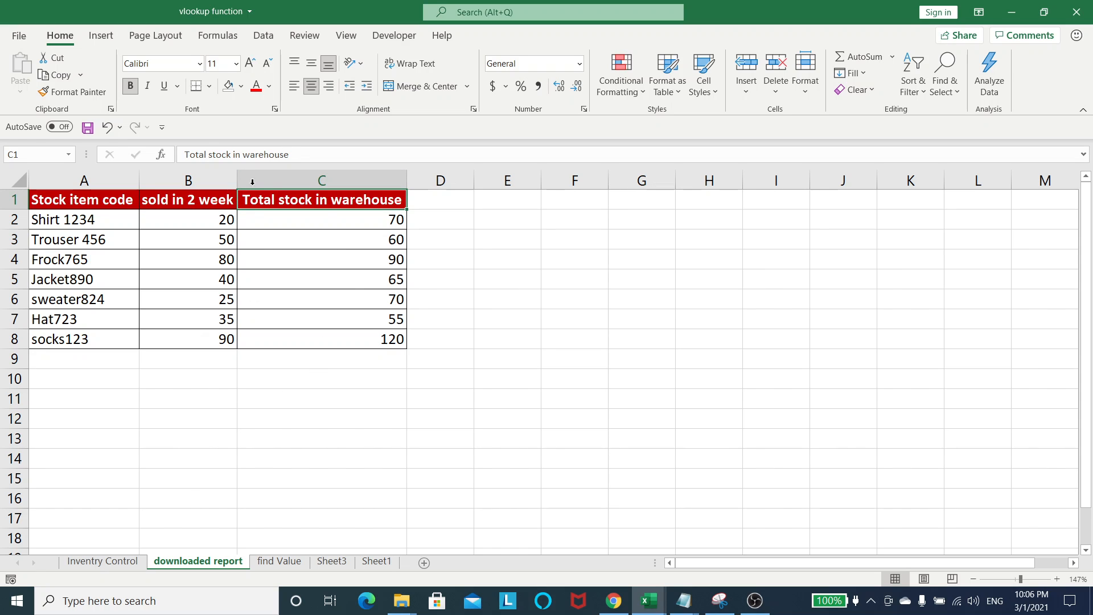
{"action": "left_click", "coordinate": [116, 565]}
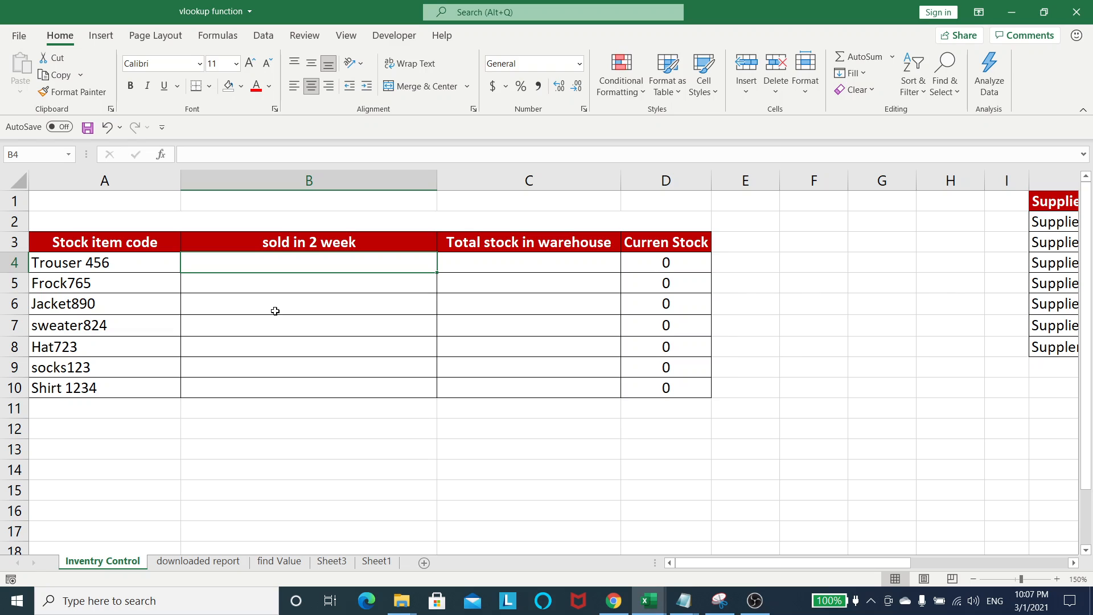
{"action": "left_click_drag", "start_coordinate": [150, 196], "coordinate": [141, 475]}
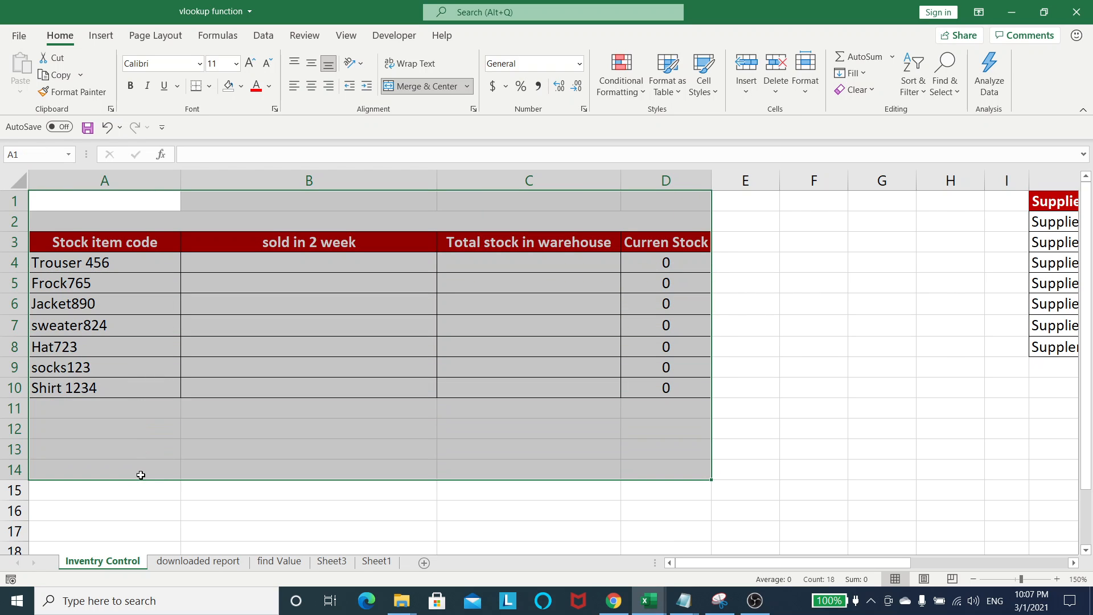
{"action": "left_click", "coordinate": [251, 268]}
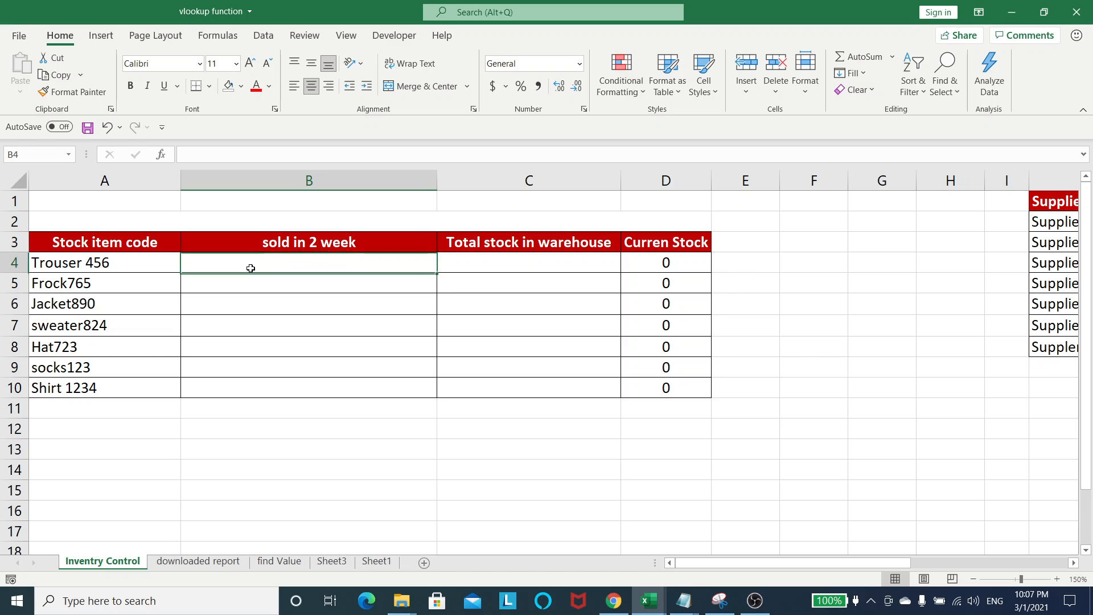
{"action": "left_click", "coordinate": [66, 322]}
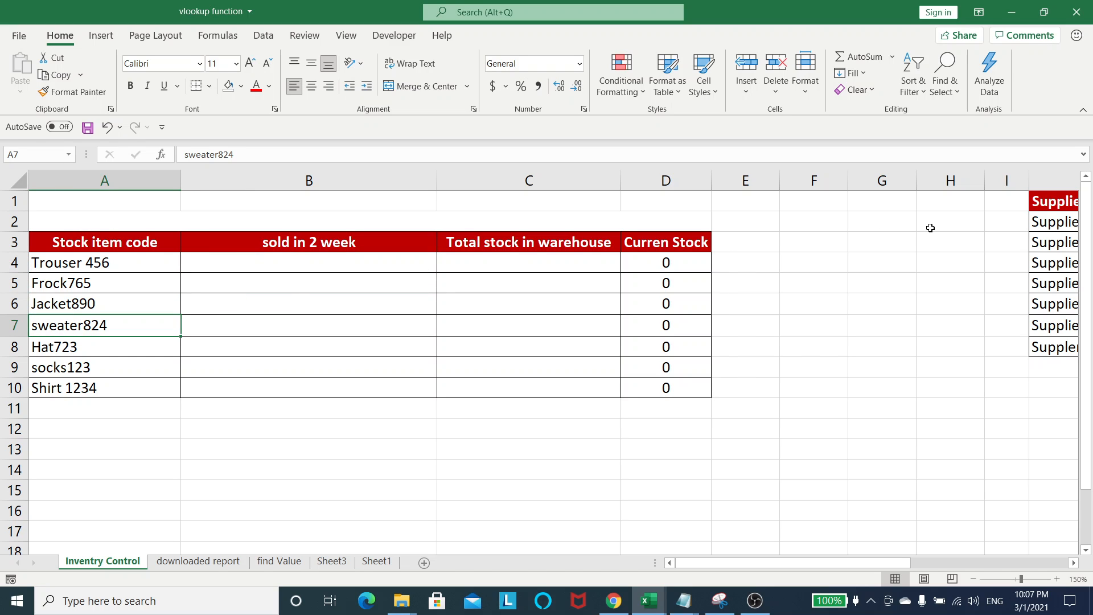
Start a VLOOKUP formula in cell B4 of the Inventry Control sheet with A4 as the lookup value
{"action": "left_click", "coordinate": [357, 262]}
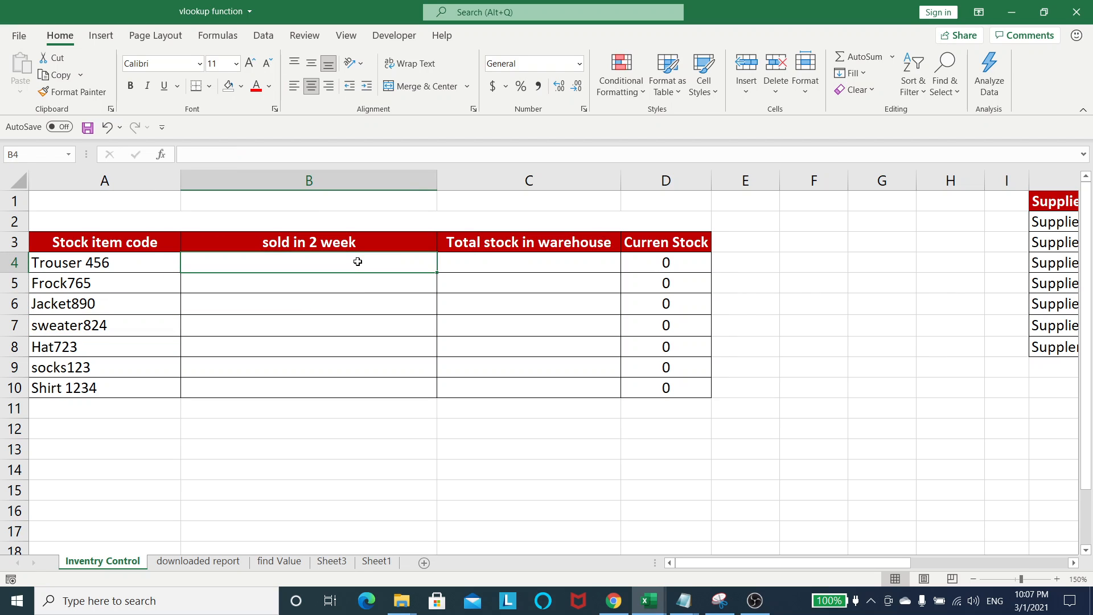
{"action": "type", "text": "=vlo"}
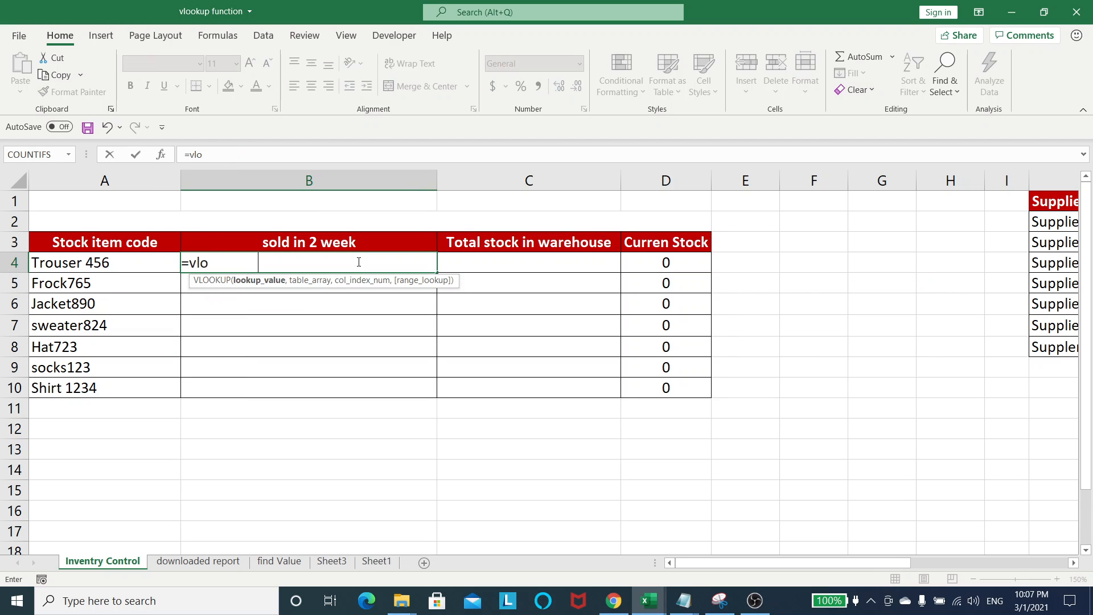
{"action": "key", "text": "Tab"}
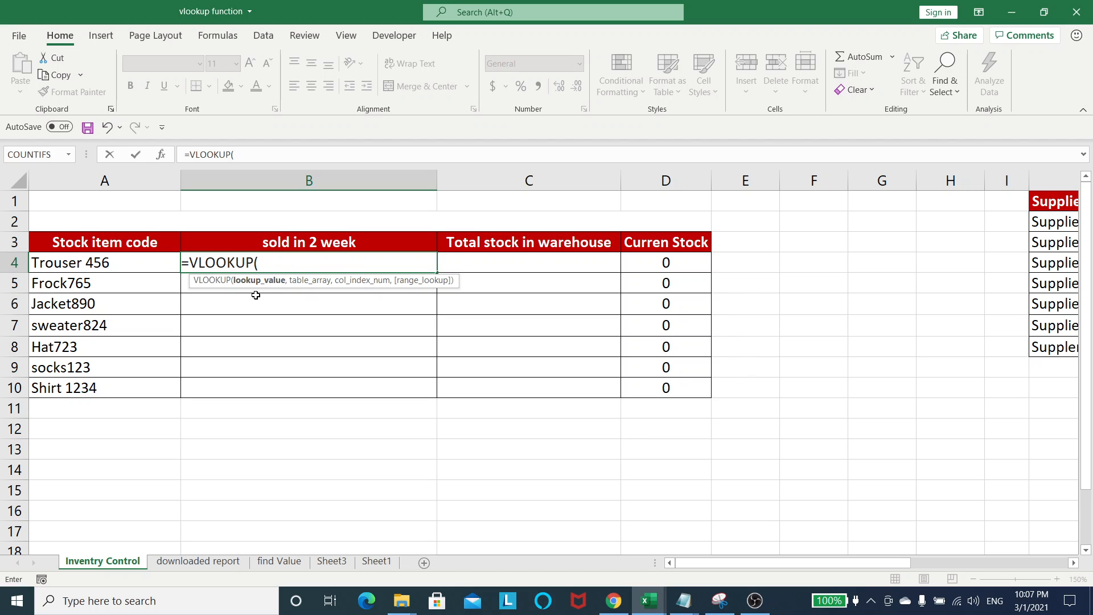
{"action": "left_click", "coordinate": [123, 265]}
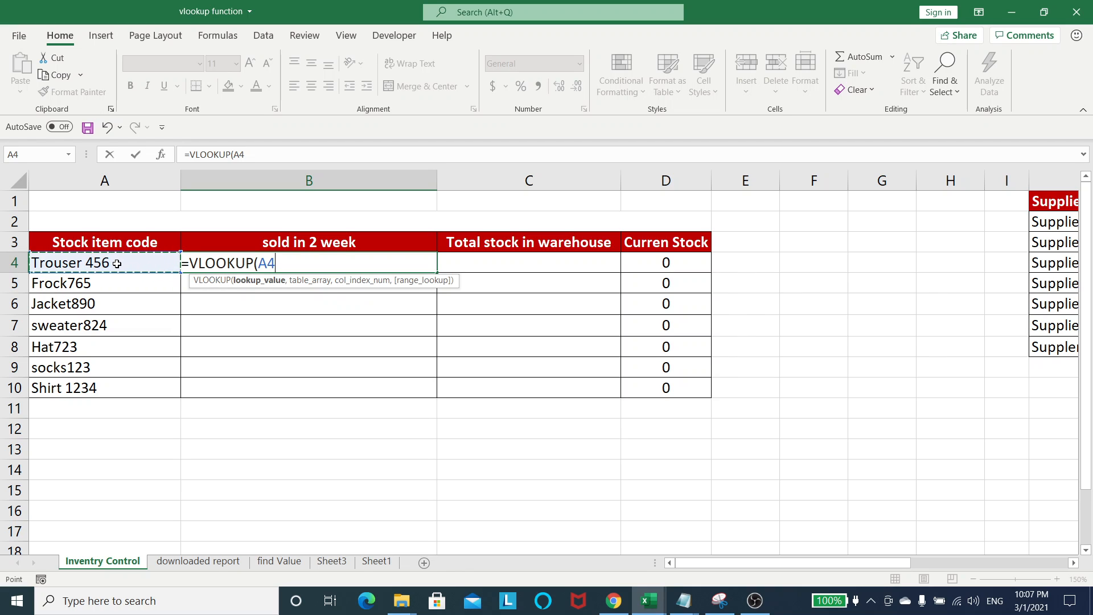
{"action": "type", "text": ","}
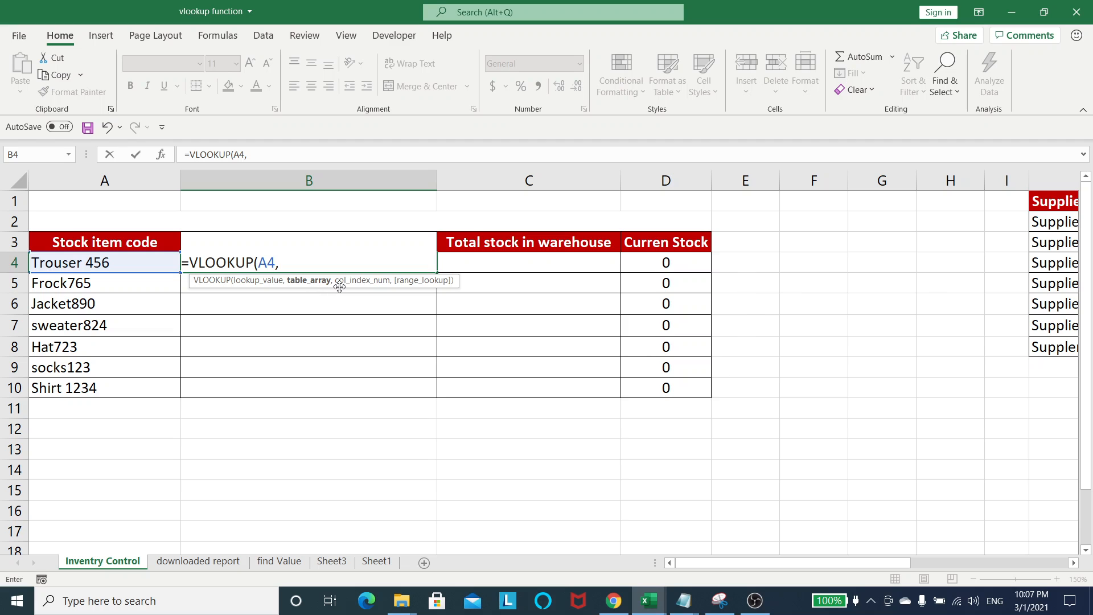
Complete the VLOOKUP with range A2:C8 of the downloaded report sheet, column index 2 and exact match 0
{"action": "left_click", "coordinate": [200, 561]}
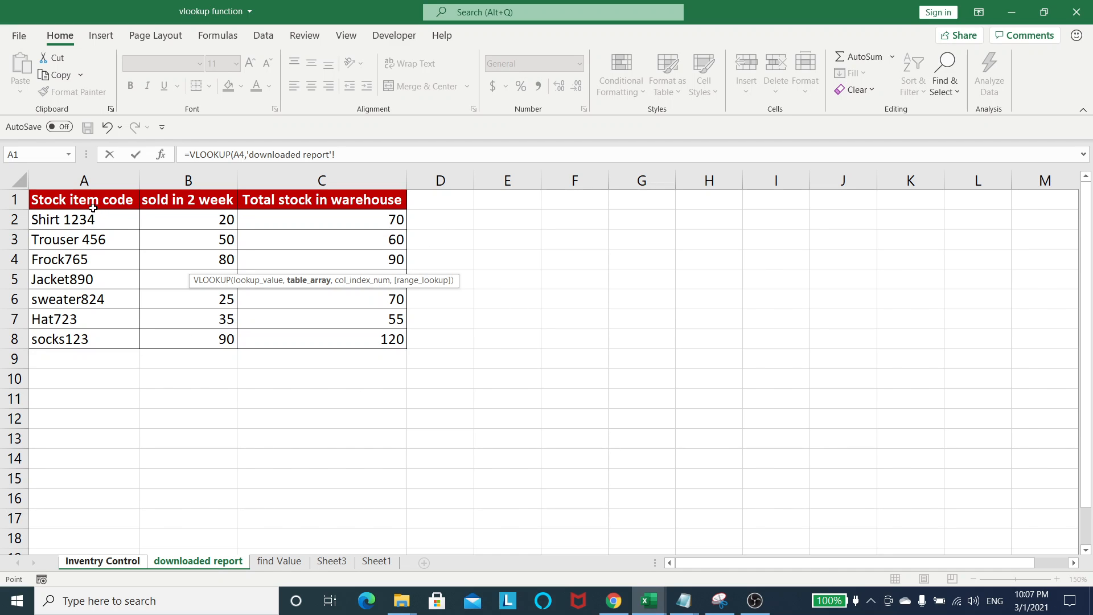
{"action": "left_click_drag", "start_coordinate": [92, 217], "coordinate": [339, 343]}
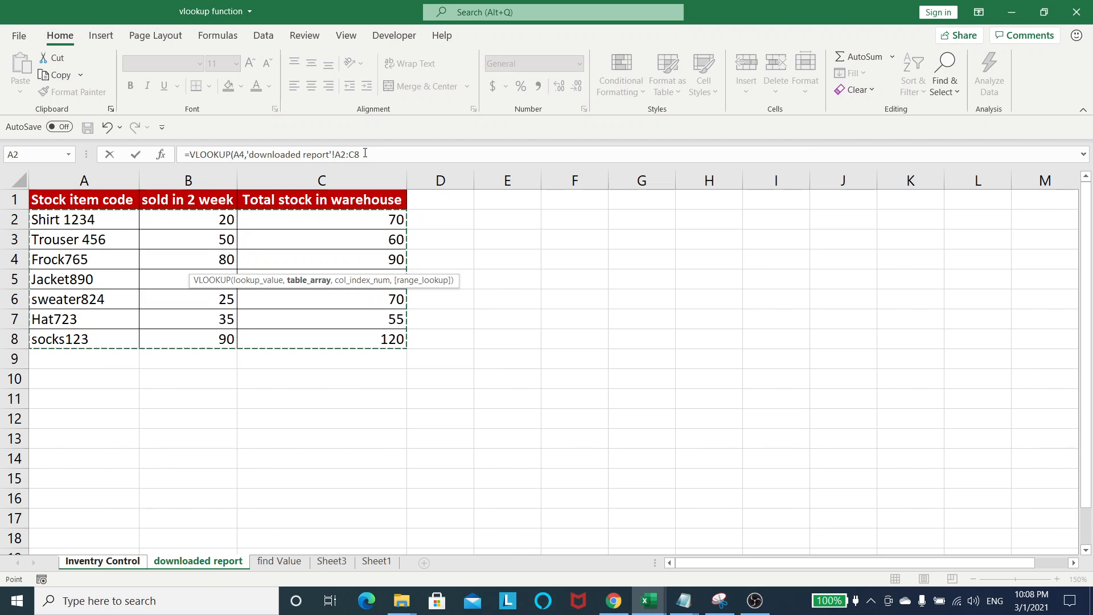
{"action": "type", "text": ","}
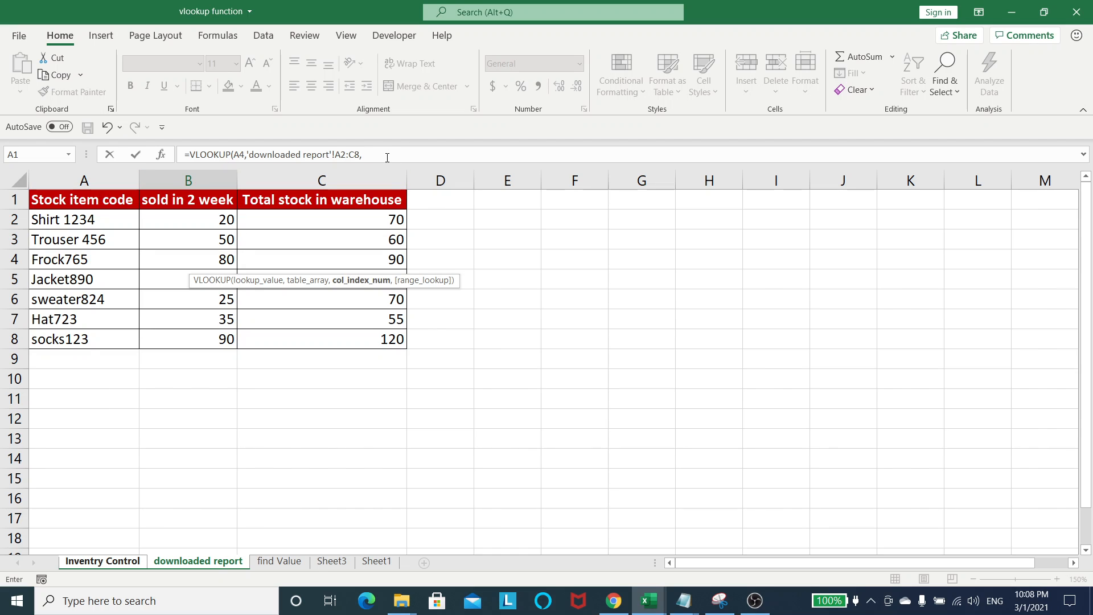
{"action": "left_click", "coordinate": [375, 154]}
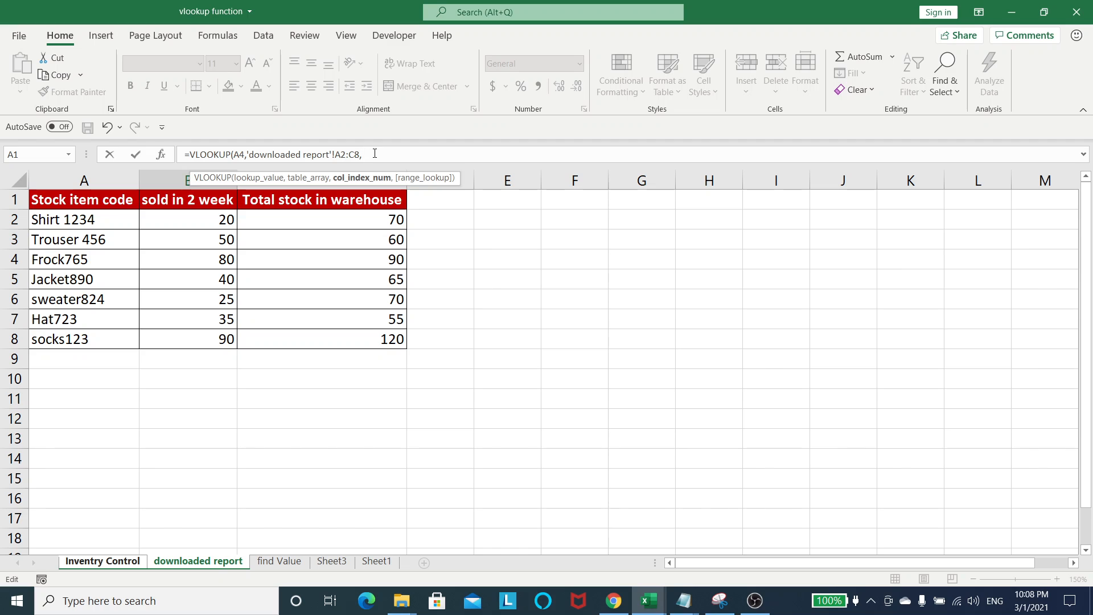
{"action": "type", "text": ","}
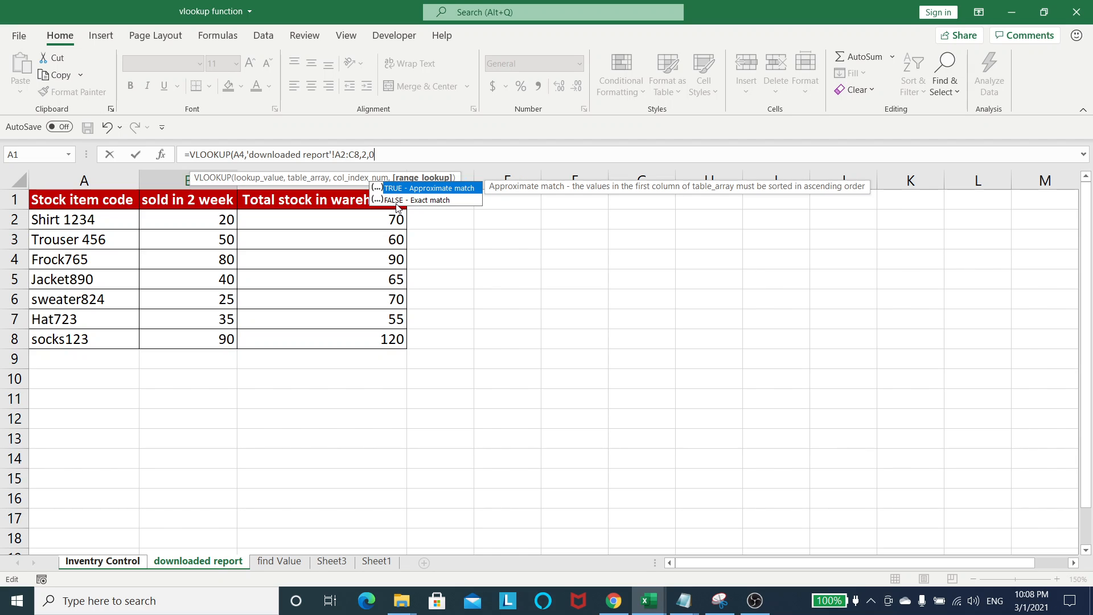
{"action": "type", "text": "0)"}
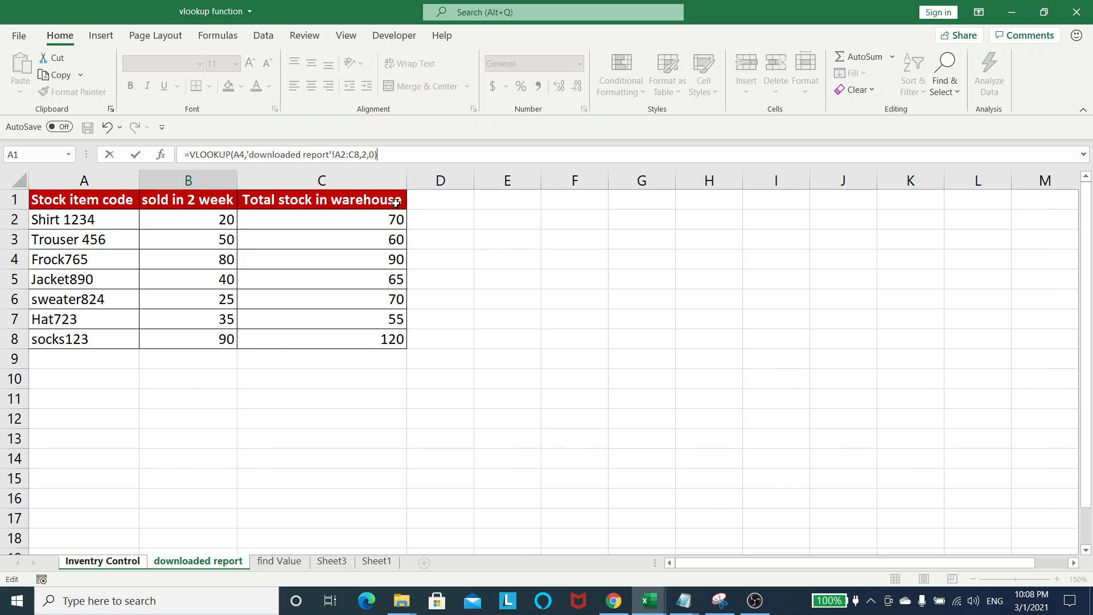
{"action": "key", "text": "Return"}
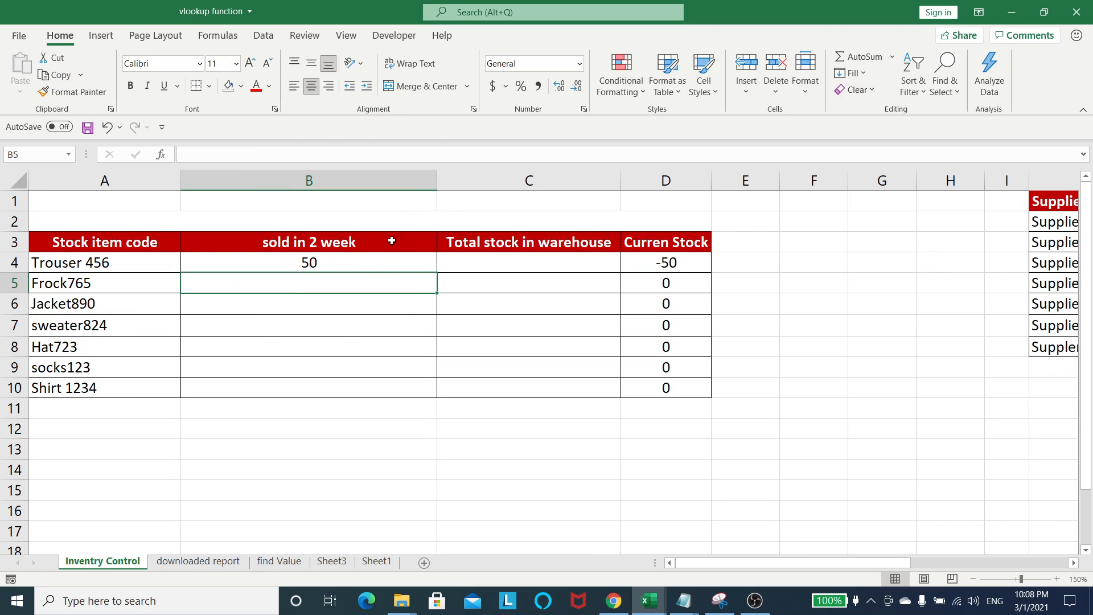
Fill the VLOOKUP formula from B4 down the sold in 2 week column to B10
{"action": "left_click", "coordinate": [379, 263]}
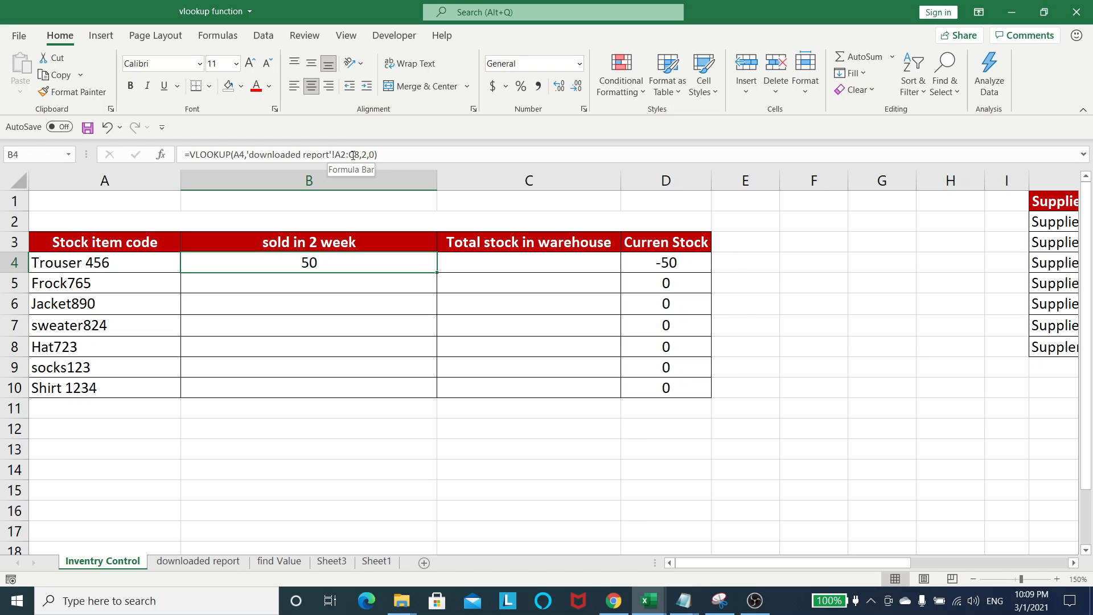
{"action": "double_click", "coordinate": [437, 273]}
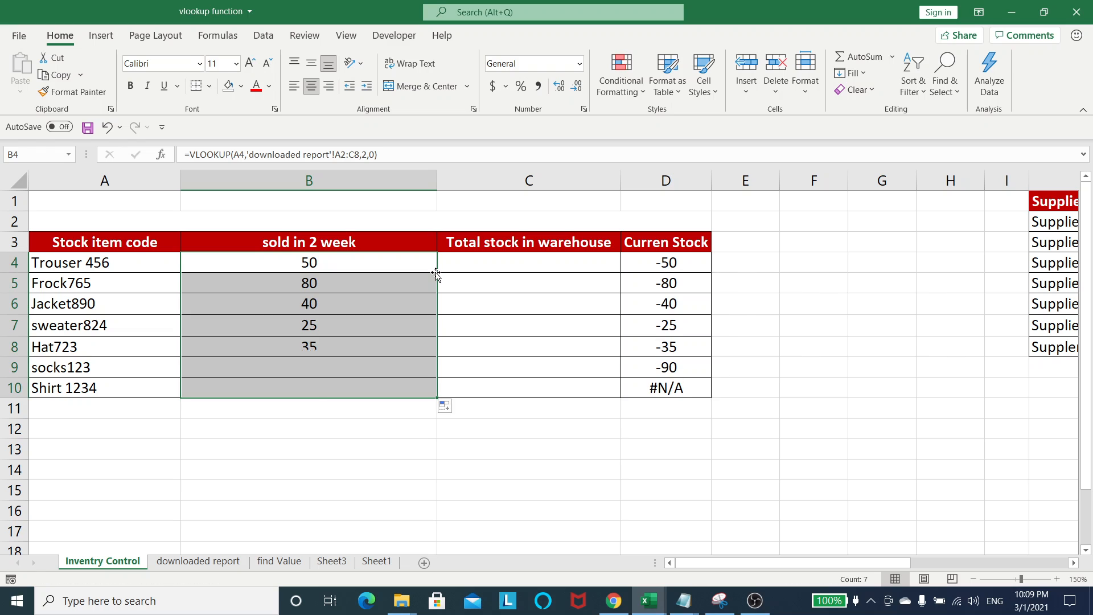
Compare the lookup ranges of the formulas in B4 and B10 with the Shirt 1234 row on the downloaded report sheet
{"action": "left_click", "coordinate": [347, 391]}
{"action": "left_click", "coordinate": [57, 390]}
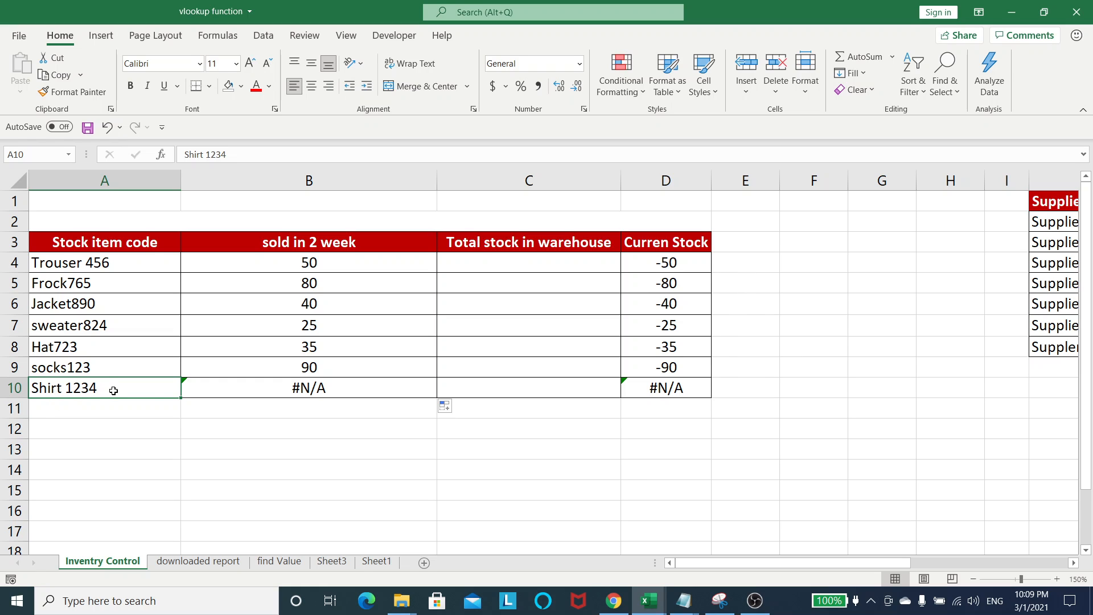
{"action": "left_click", "coordinate": [330, 387]}
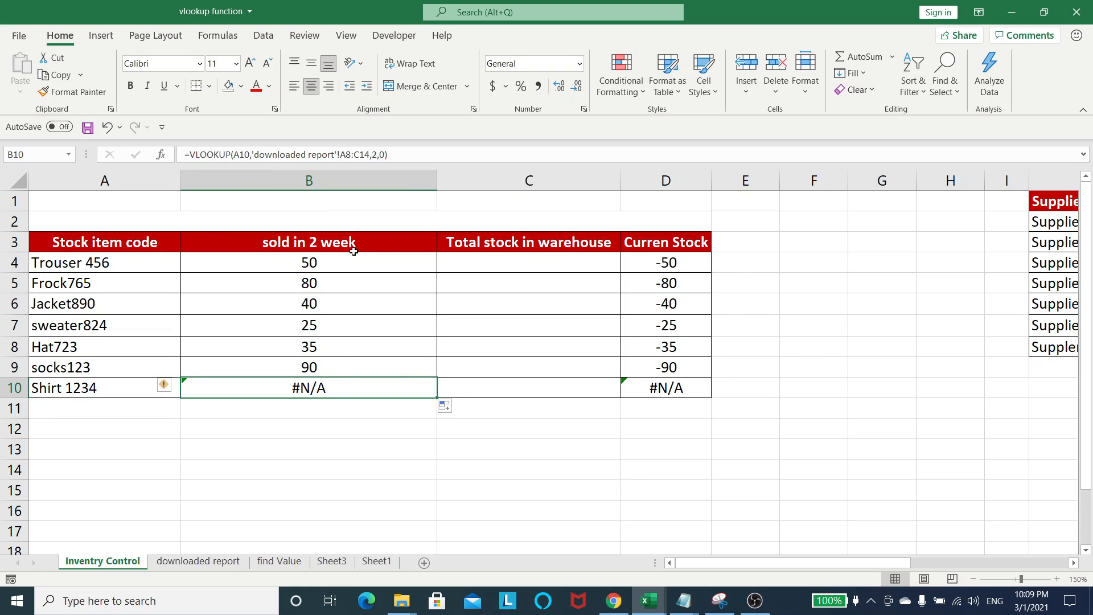
{"action": "left_click", "coordinate": [216, 565]}
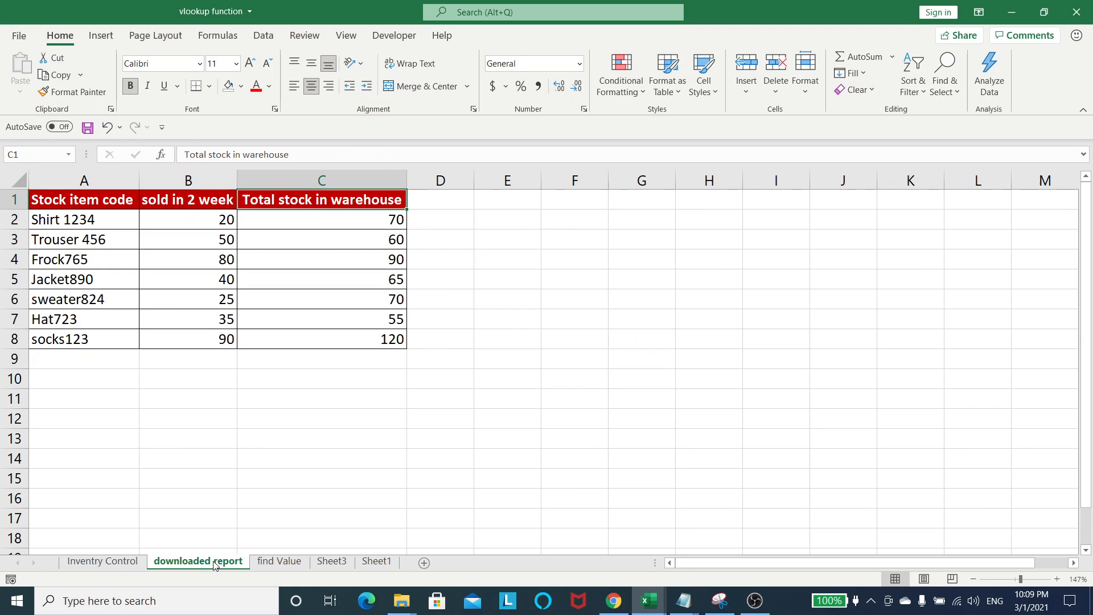
{"action": "left_click", "coordinate": [204, 219]}
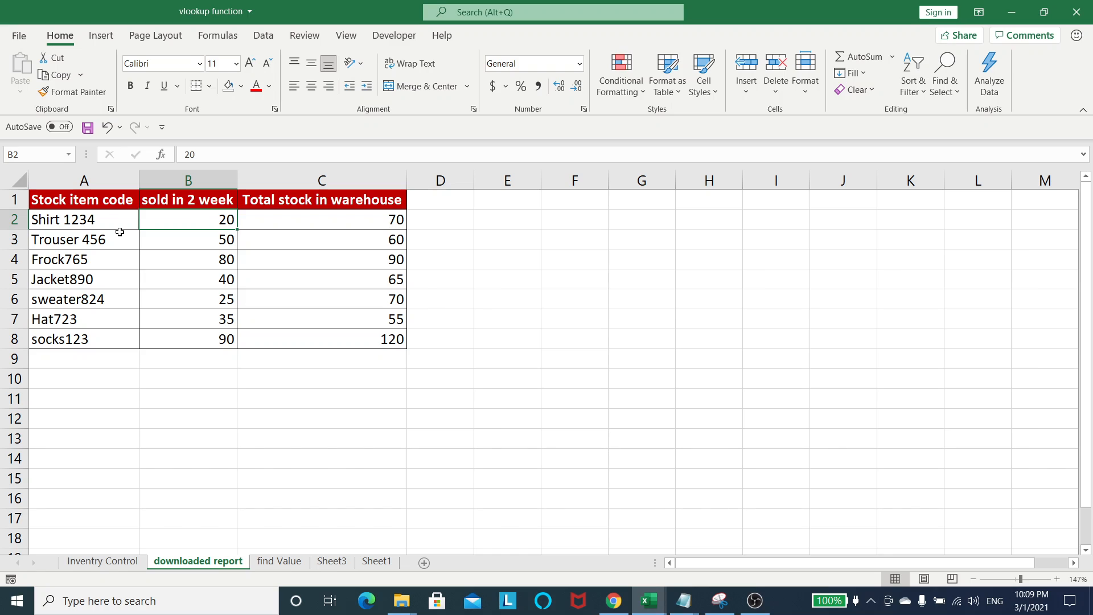
{"action": "left_click", "coordinate": [103, 562]}
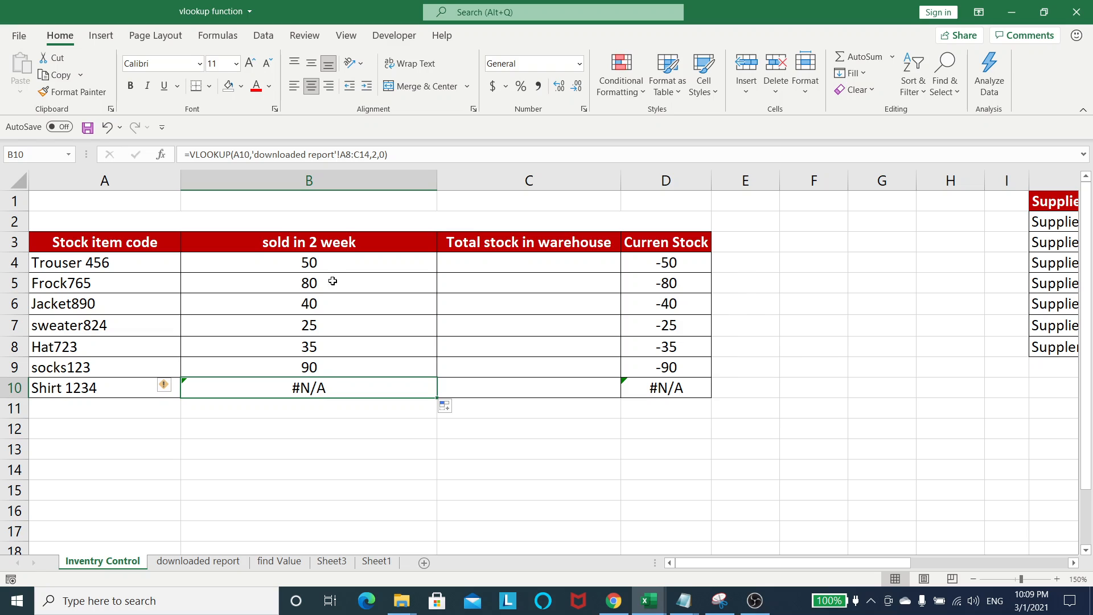
{"action": "left_click", "coordinate": [323, 263]}
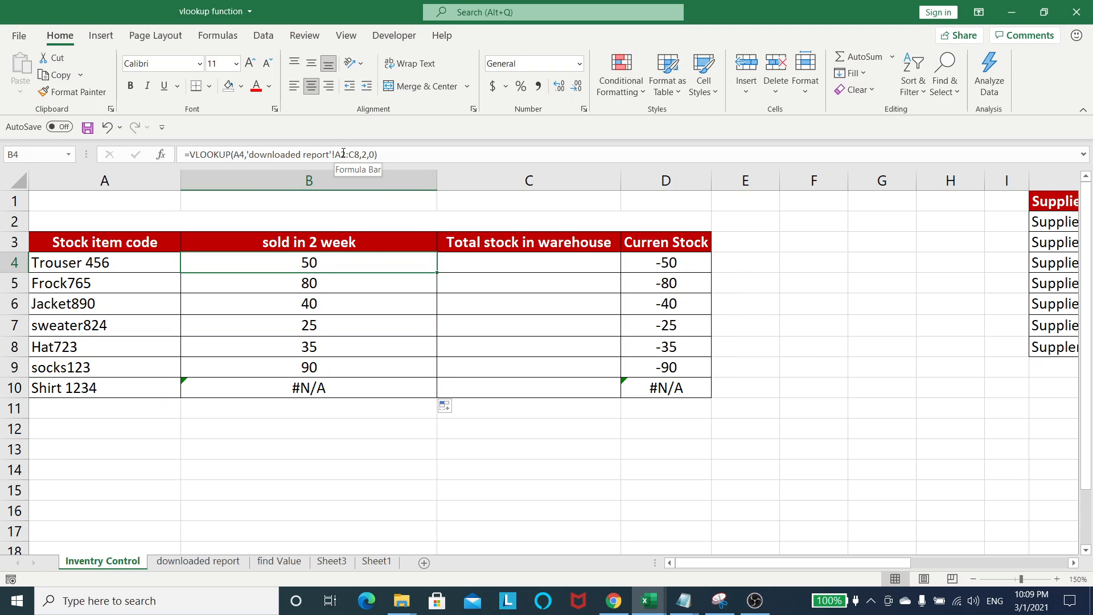
{"action": "left_click", "coordinate": [311, 390]}
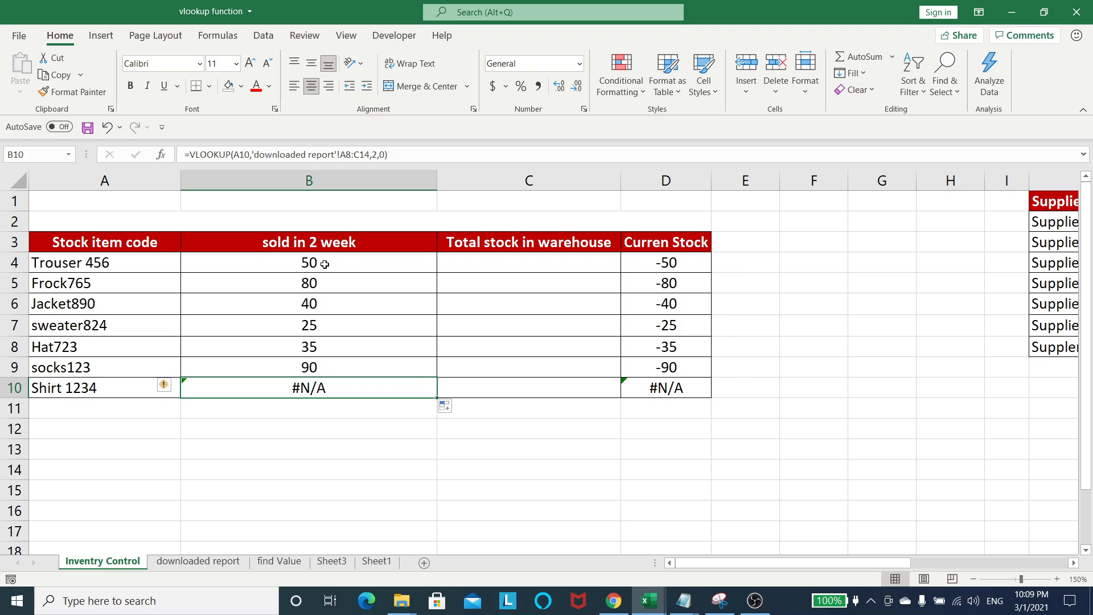
{"action": "left_click", "coordinate": [207, 568]}
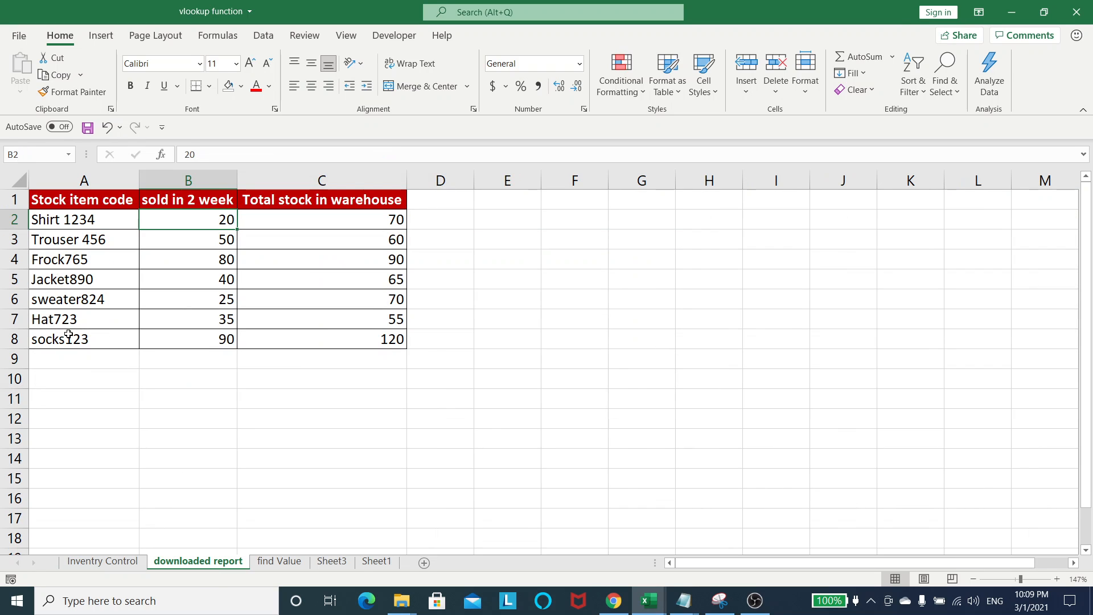
Examine how the lookup range shifts in the formulas of B4 to B6 against the table A2:C8 on the downloaded report sheet
{"action": "left_click", "coordinate": [93, 342]}
{"action": "left_click_drag", "start_coordinate": [94, 342], "coordinate": [270, 462]}
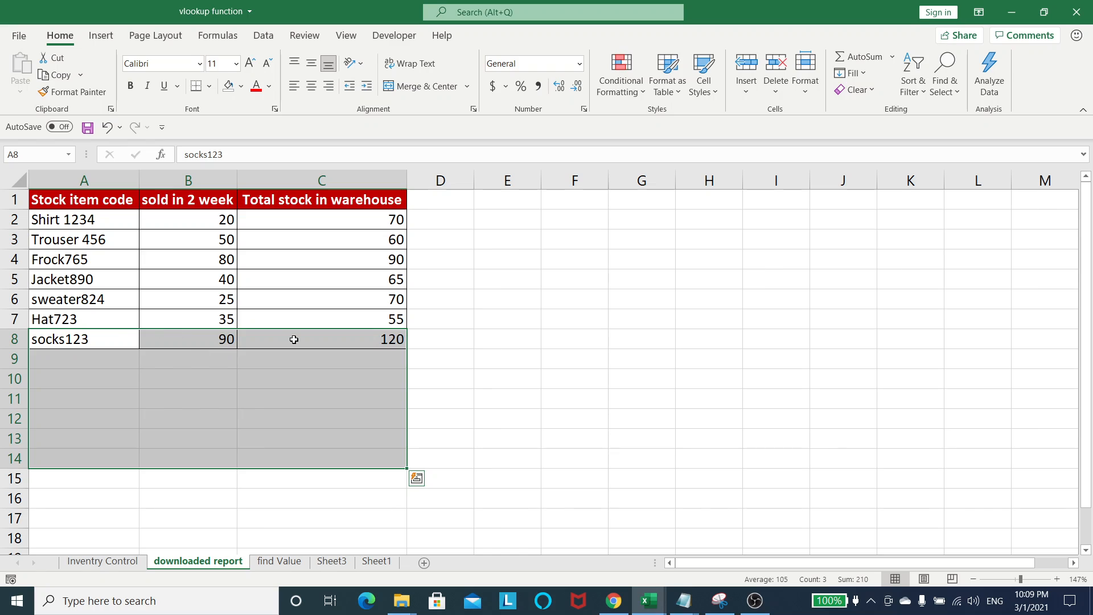
{"action": "left_click_drag", "start_coordinate": [86, 220], "coordinate": [320, 340]}
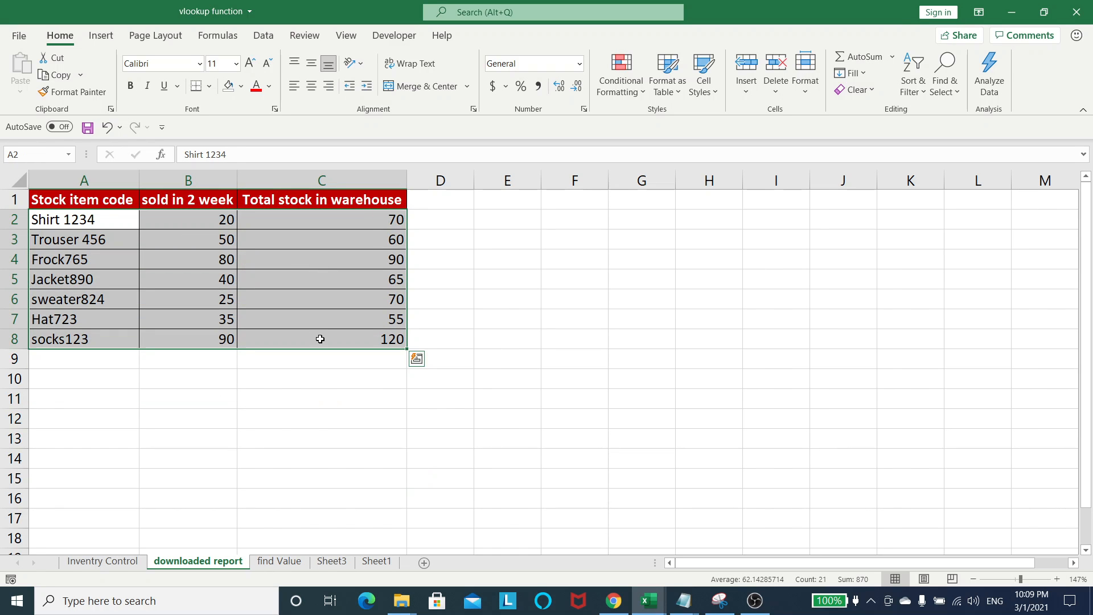
{"action": "left_click", "coordinate": [108, 562]}
{"action": "left_click", "coordinate": [304, 286]}
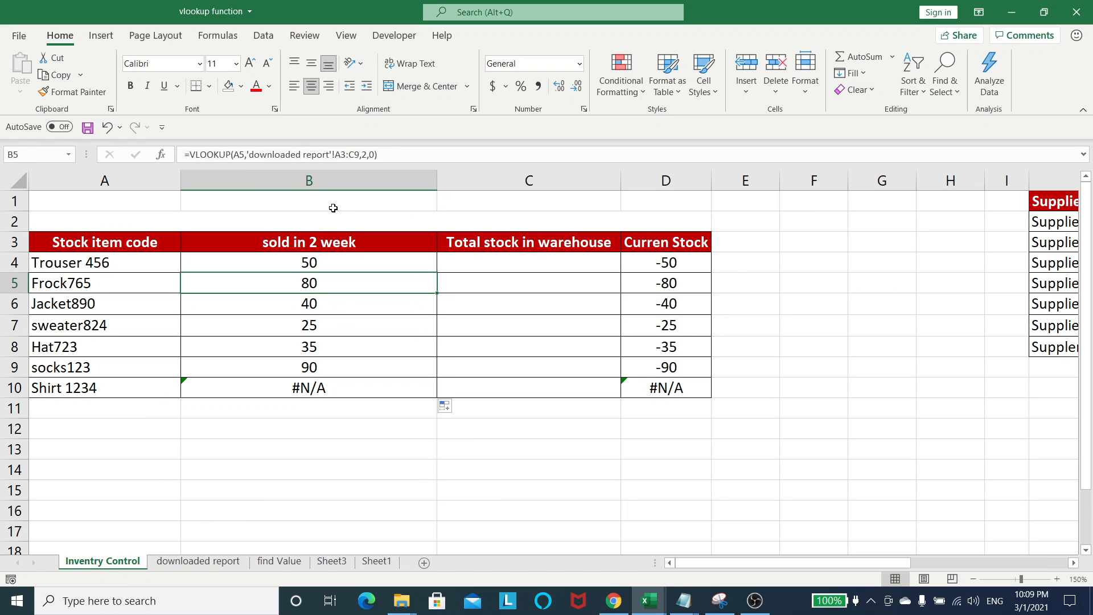
{"action": "left_click", "coordinate": [291, 264]}
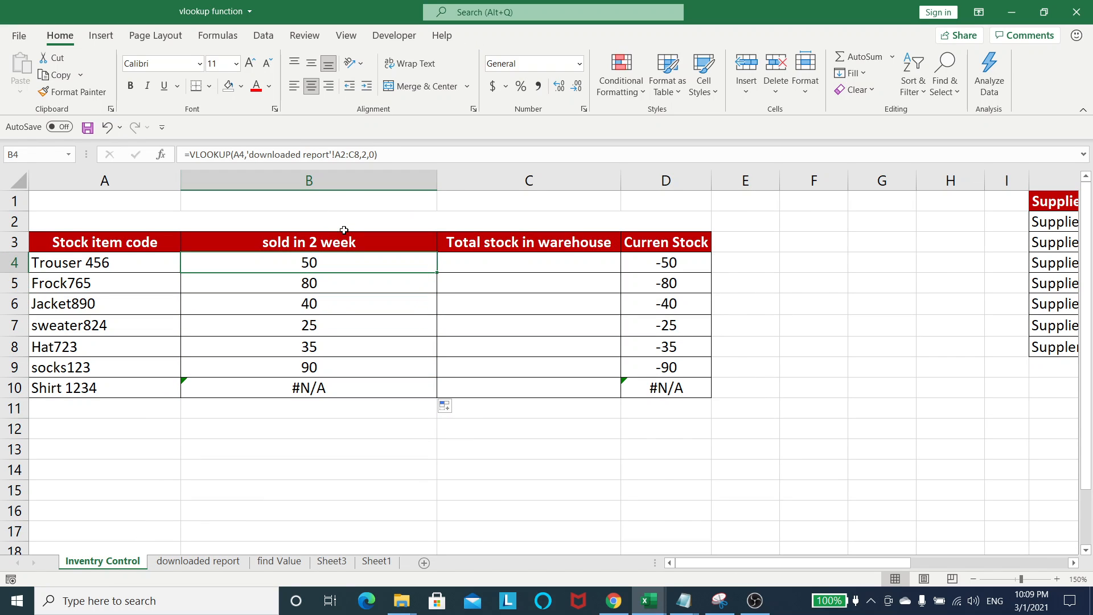
{"action": "left_click", "coordinate": [316, 283]}
{"action": "left_click", "coordinate": [316, 301]}
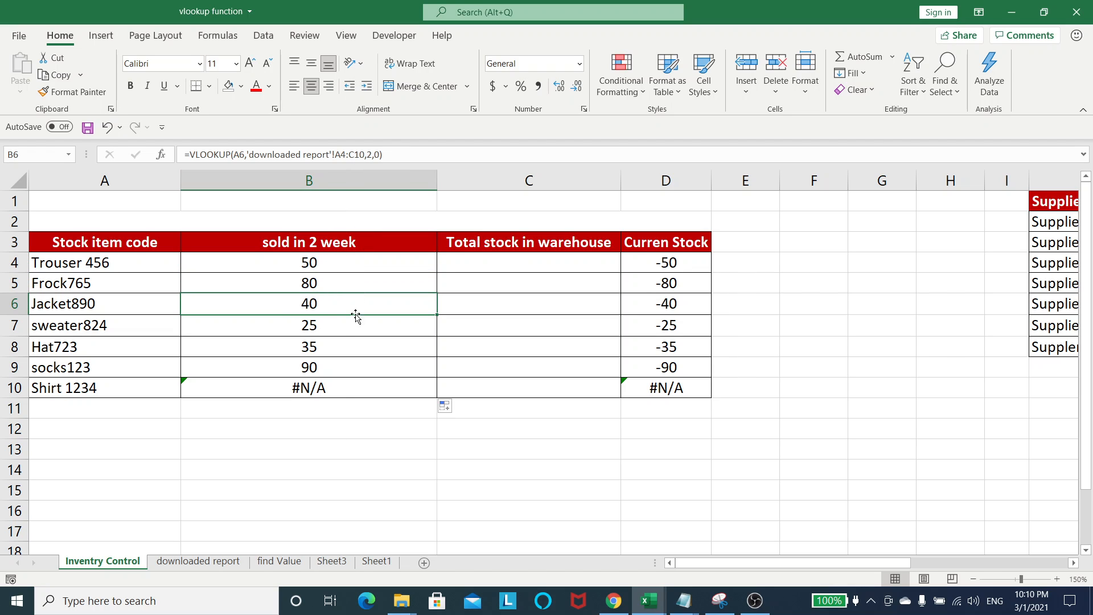
Make the lookup range in the B4 formula absolute as $A$2:$C$8
{"action": "left_click", "coordinate": [343, 260]}
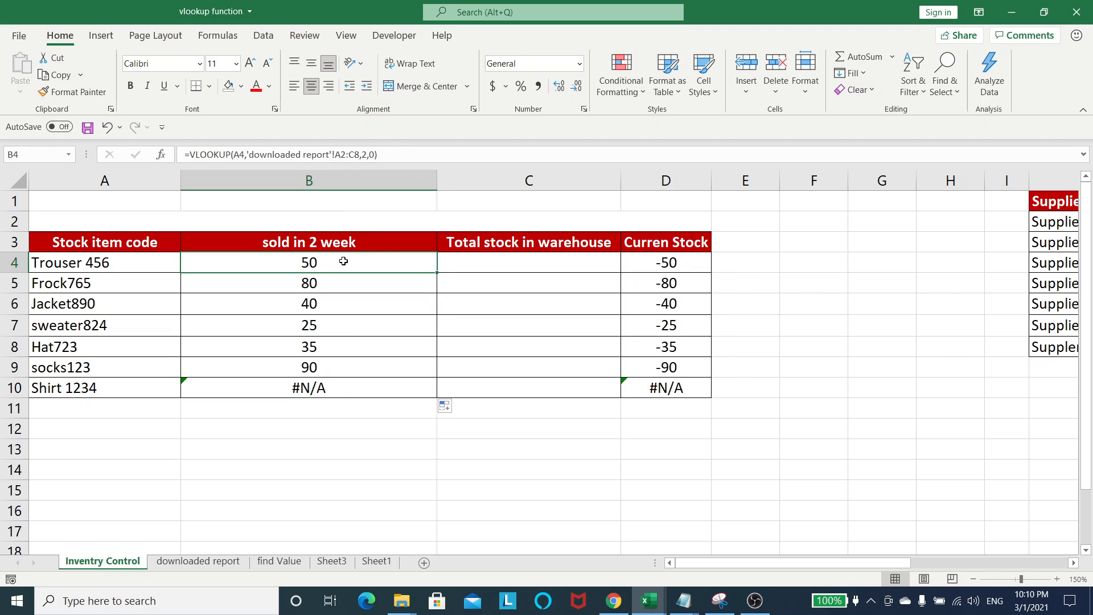
{"action": "left_click", "coordinate": [359, 154]}
{"action": "left_click_drag", "start_coordinate": [359, 155], "coordinate": [338, 154]}
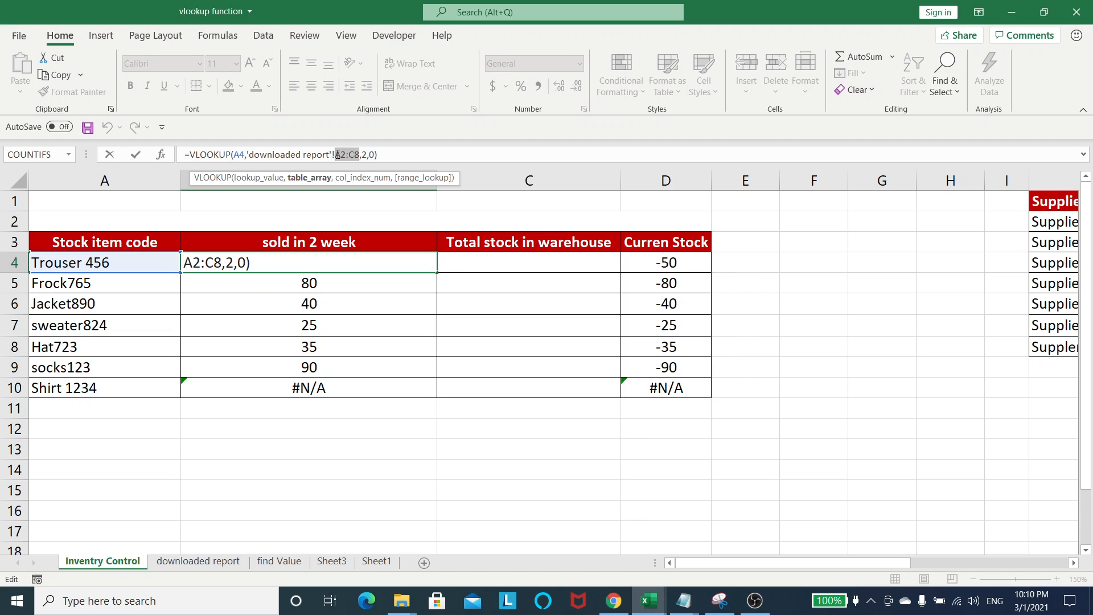
{"action": "key", "text": "F4"}
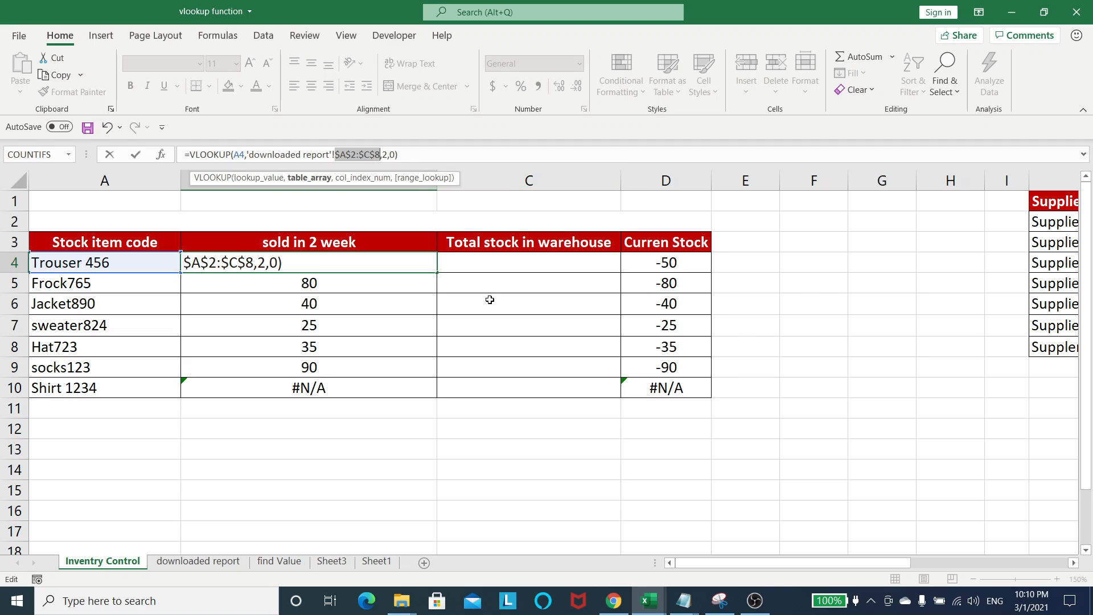
{"action": "key", "text": "Return"}
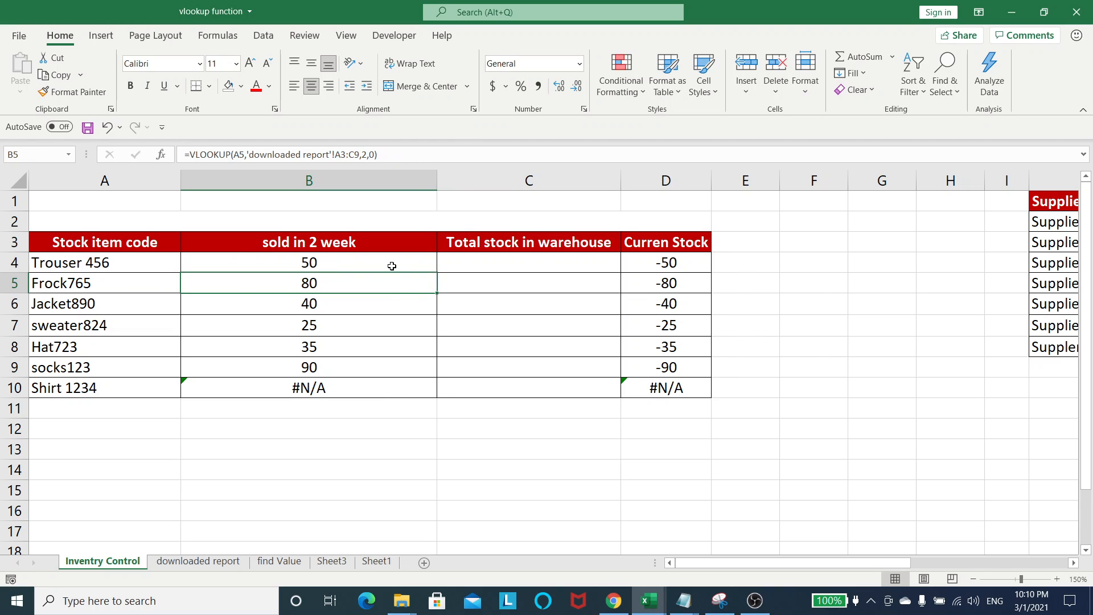
Fill the corrected B4 formula down to B10 and check the Shirt 1234 result against the downloaded report sheet
{"action": "left_click", "coordinate": [423, 269]}
{"action": "double_click", "coordinate": [437, 272]}
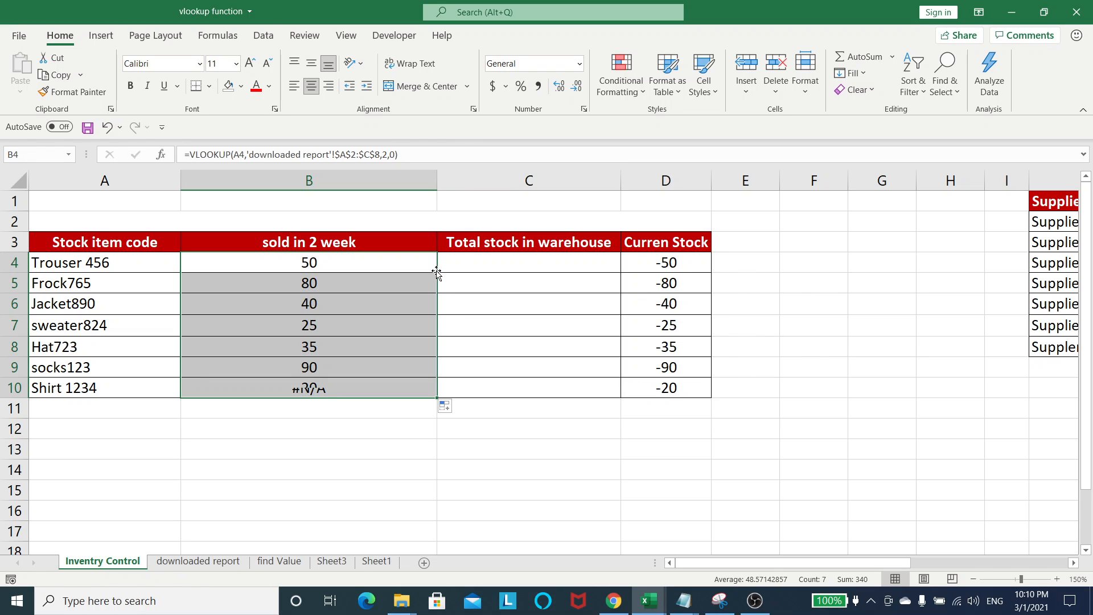
{"action": "left_click", "coordinate": [349, 424]}
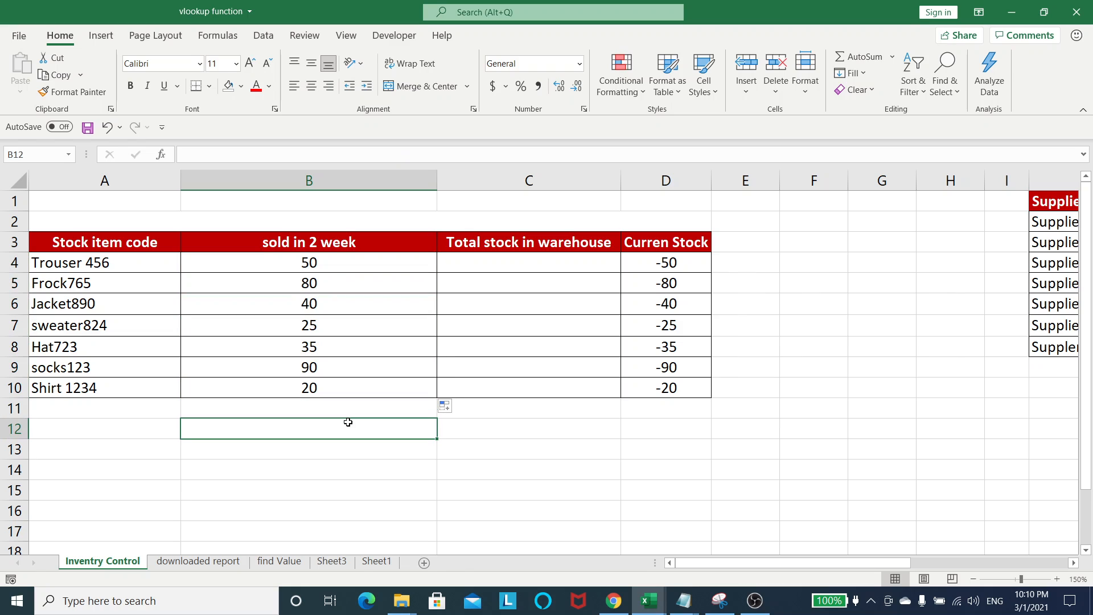
{"action": "left_click", "coordinate": [321, 389]}
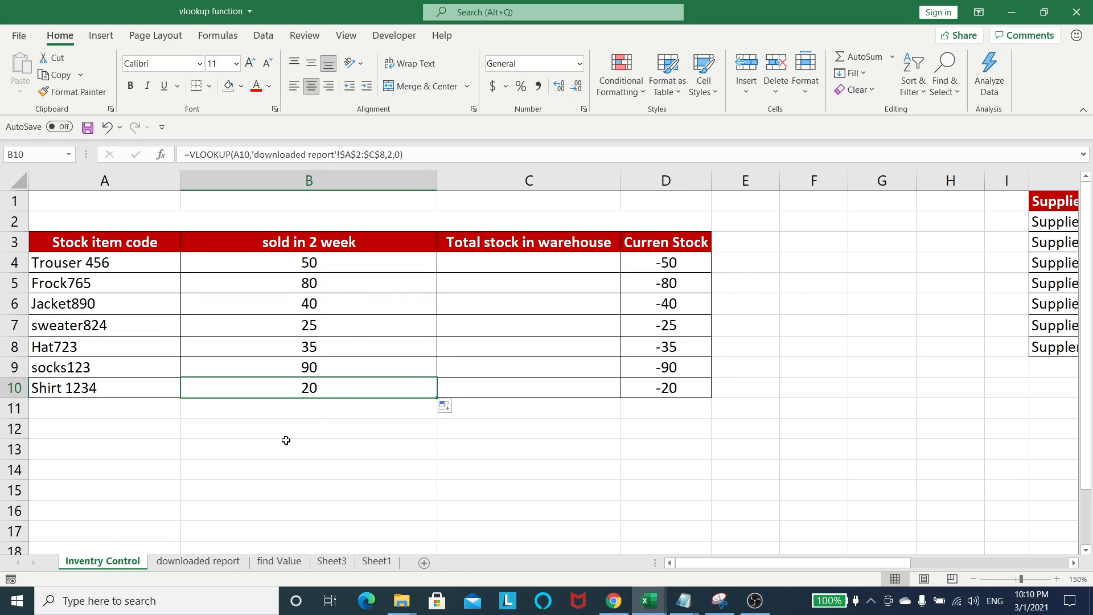
{"action": "left_click", "coordinate": [205, 561]}
{"action": "left_click", "coordinate": [208, 218]}
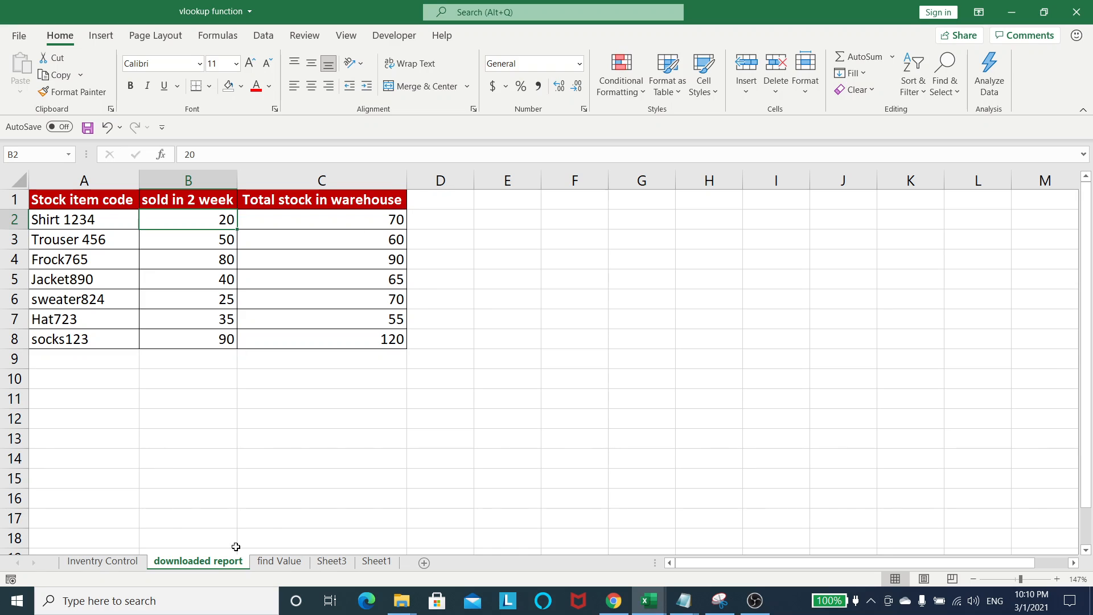
{"action": "left_click", "coordinate": [117, 561]}
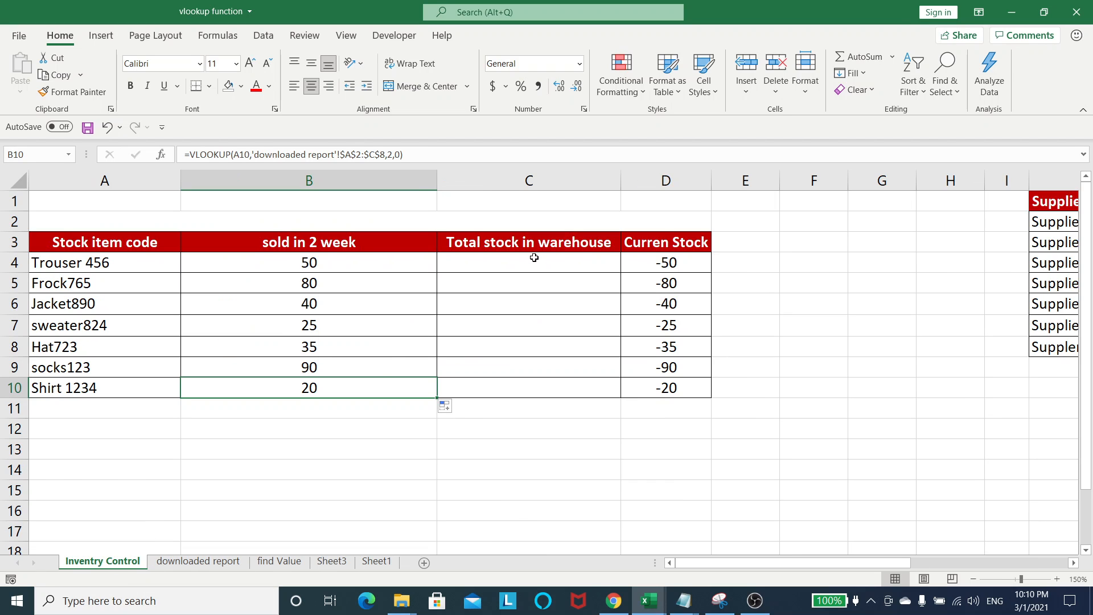
Copy the VLOOKUP formula from B4 into C4, the first cell of the Total stock in warehouse column
{"action": "left_click", "coordinate": [480, 257]}
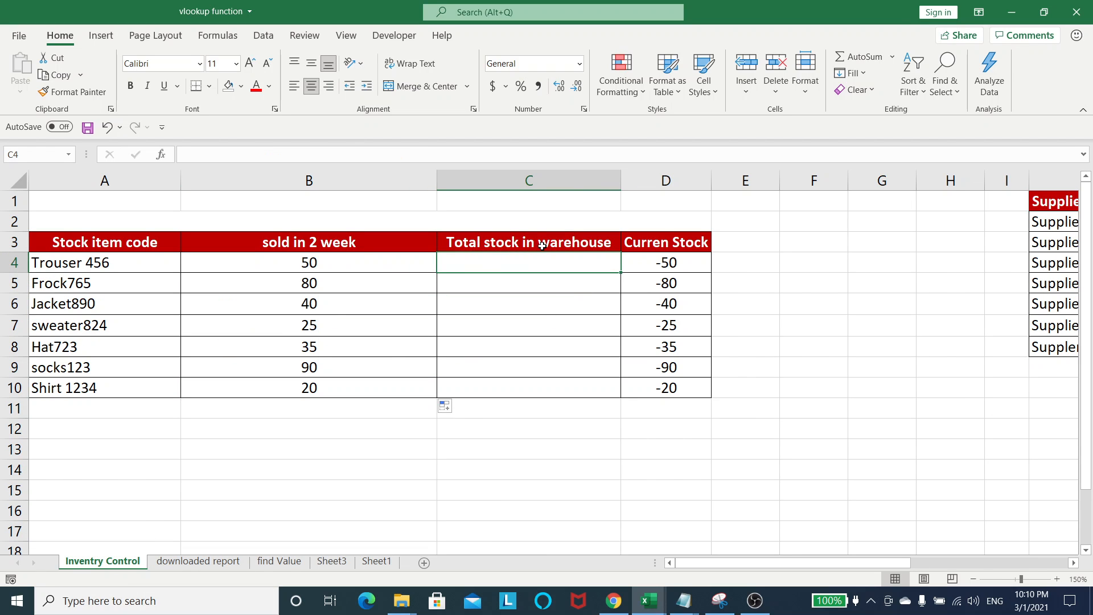
{"action": "left_click", "coordinate": [334, 264]}
{"action": "key", "text": "ctrl+c"}
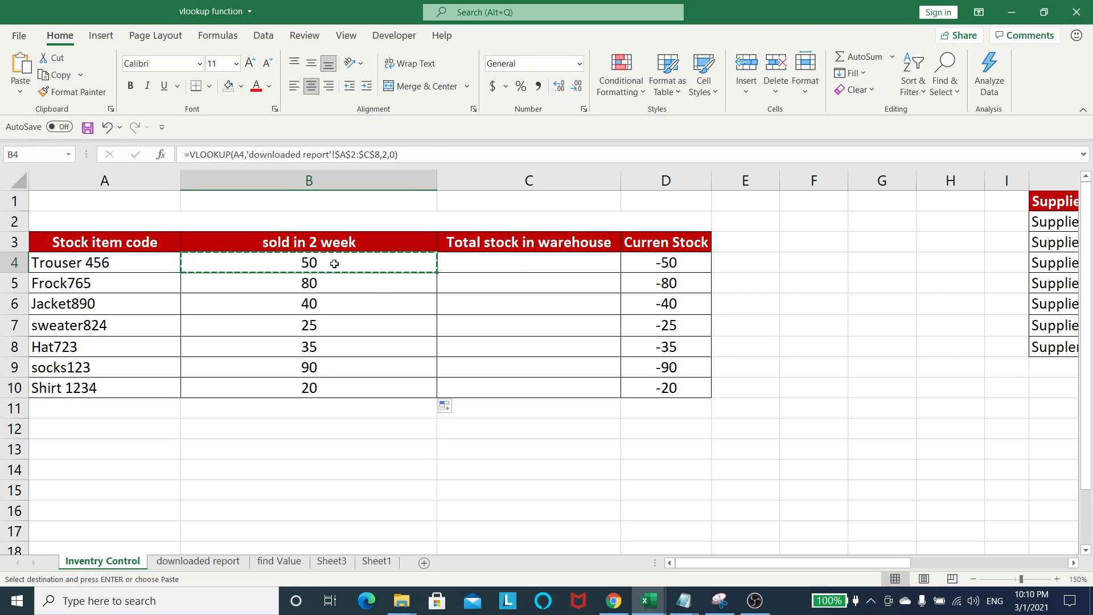
{"action": "key", "text": "Right"}
{"action": "key", "text": "ctrl+v"}
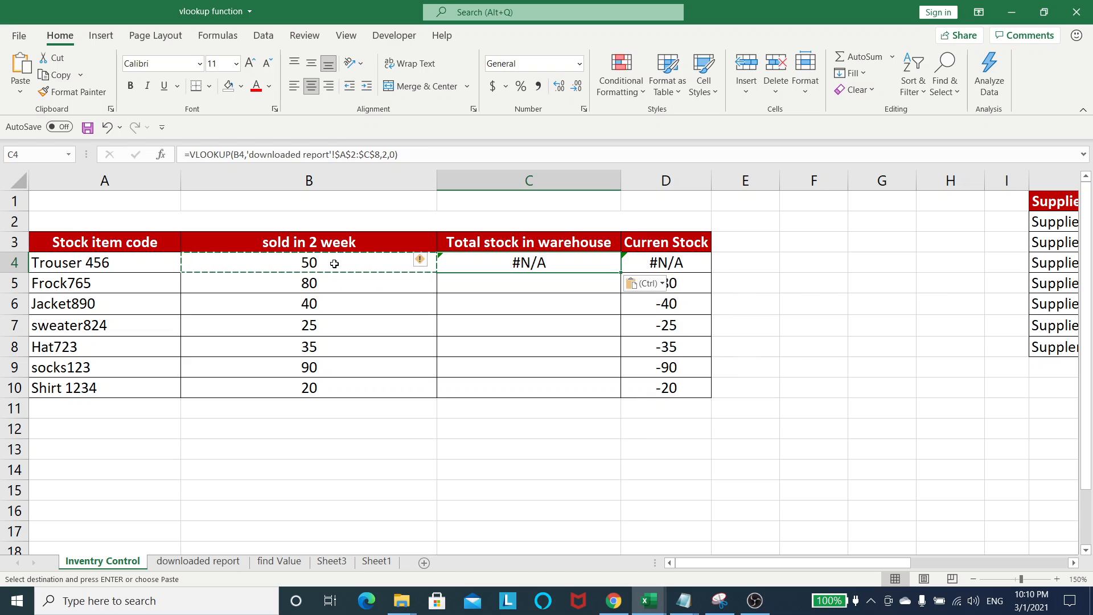
{"action": "key", "text": "Escape"}
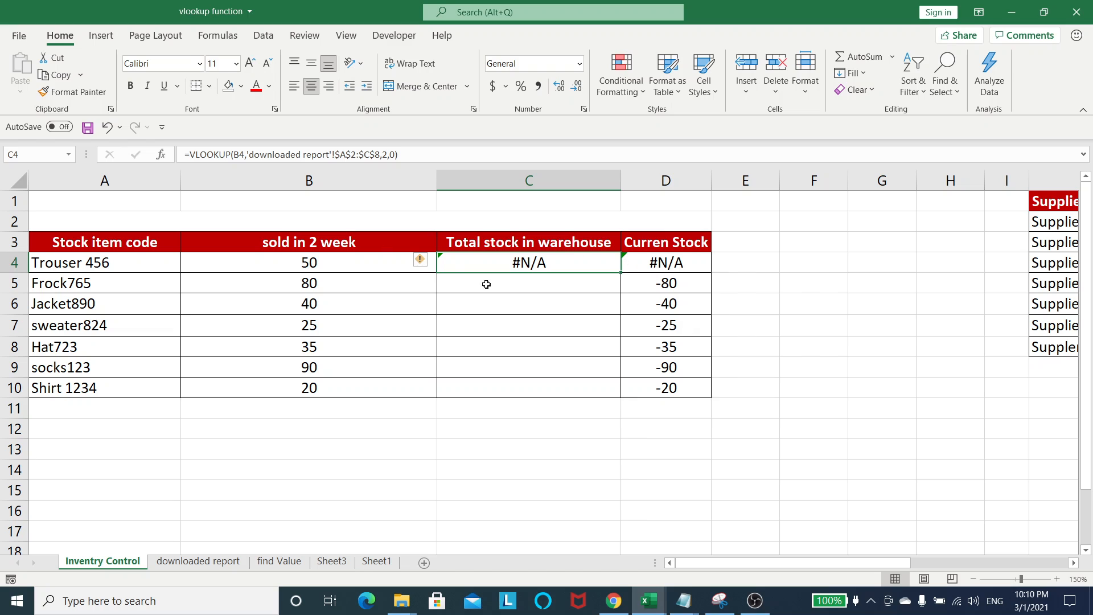
Compare the lookup values of the B4 and C4 formulas and change the one in C4 to A4
{"action": "left_click", "coordinate": [389, 262]}
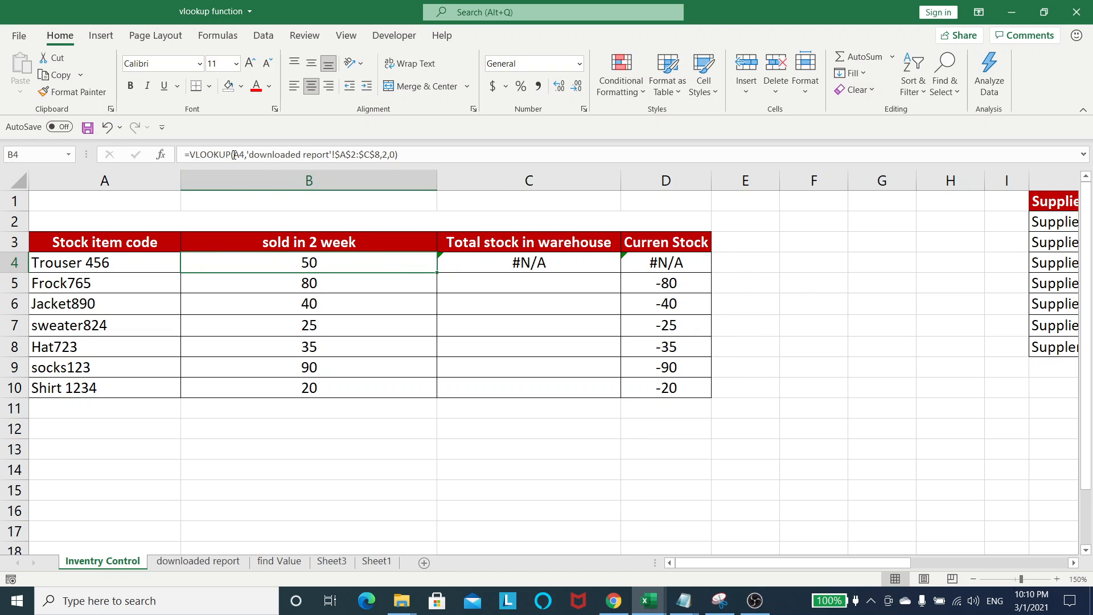
{"action": "left_click", "coordinate": [120, 260]}
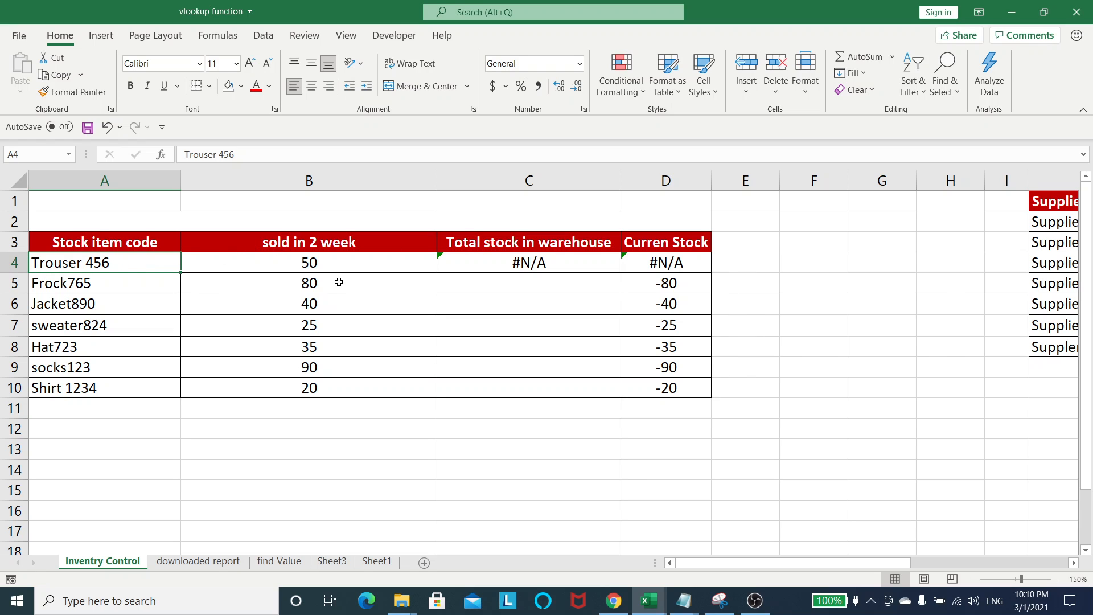
{"action": "left_click", "coordinate": [327, 261]}
{"action": "left_click", "coordinate": [569, 263]}
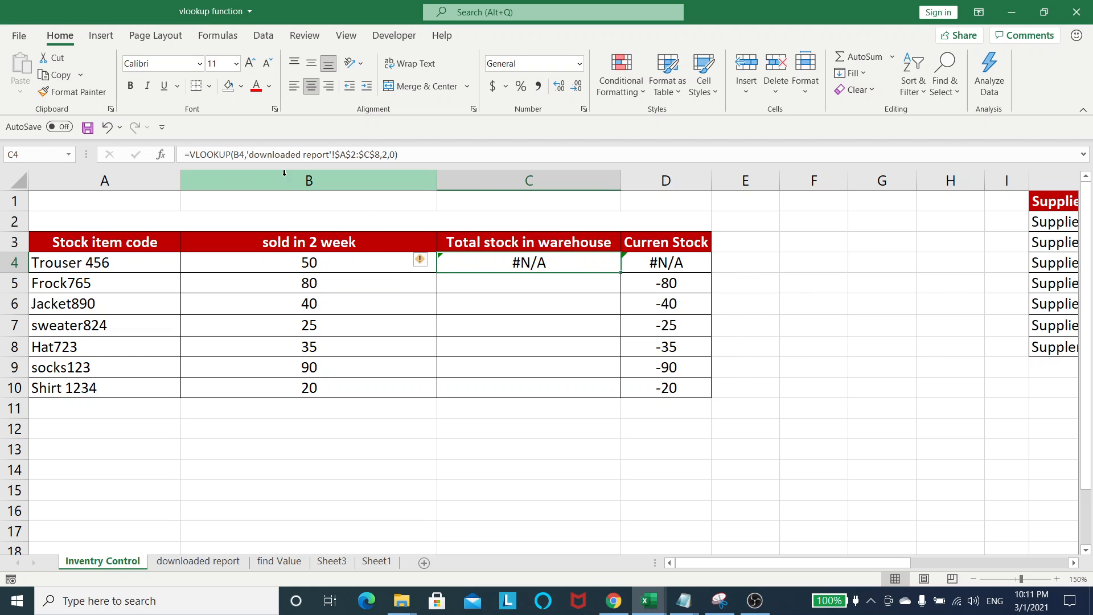
{"action": "left_click", "coordinate": [240, 155]}
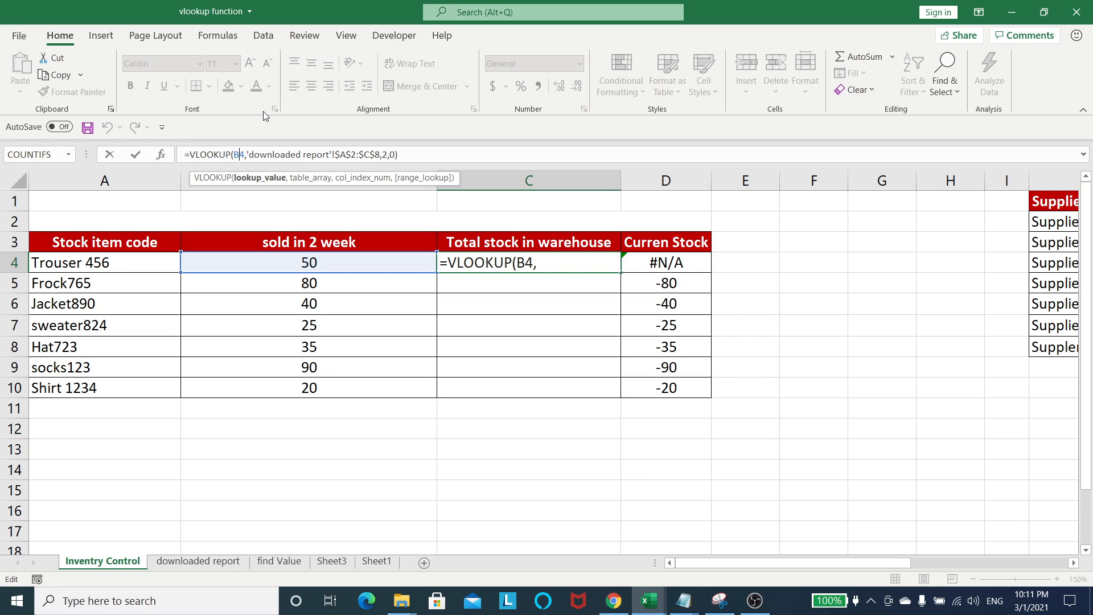
{"action": "key", "text": "BackSpace"}
{"action": "type", "text": "A"}
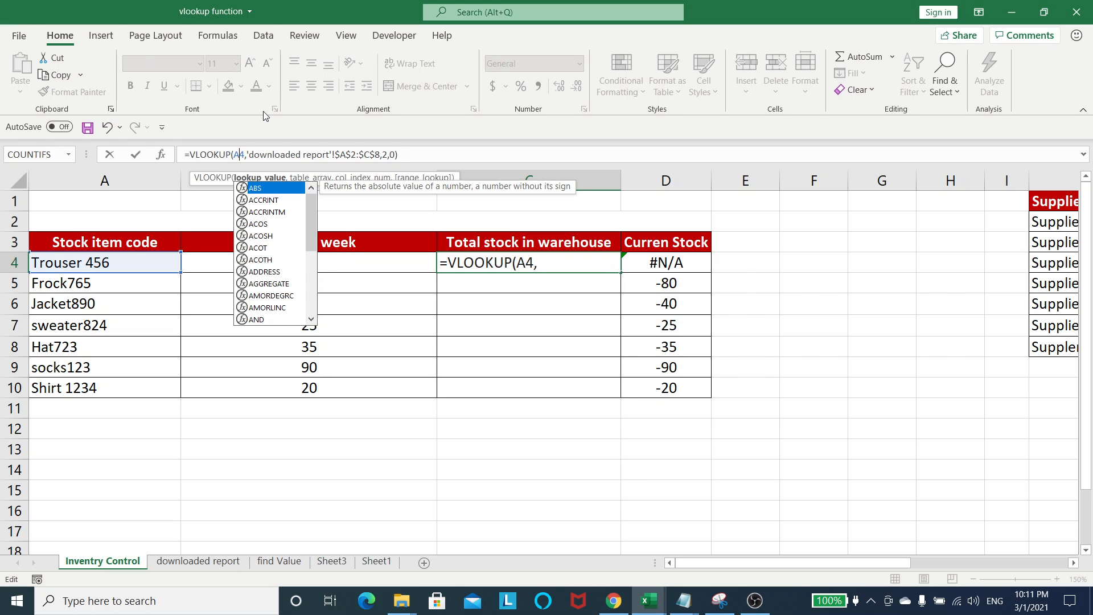
Set the column index of the C4 VLOOKUP formula to 3, keeping the exact match 0
{"action": "left_click", "coordinate": [377, 154]}
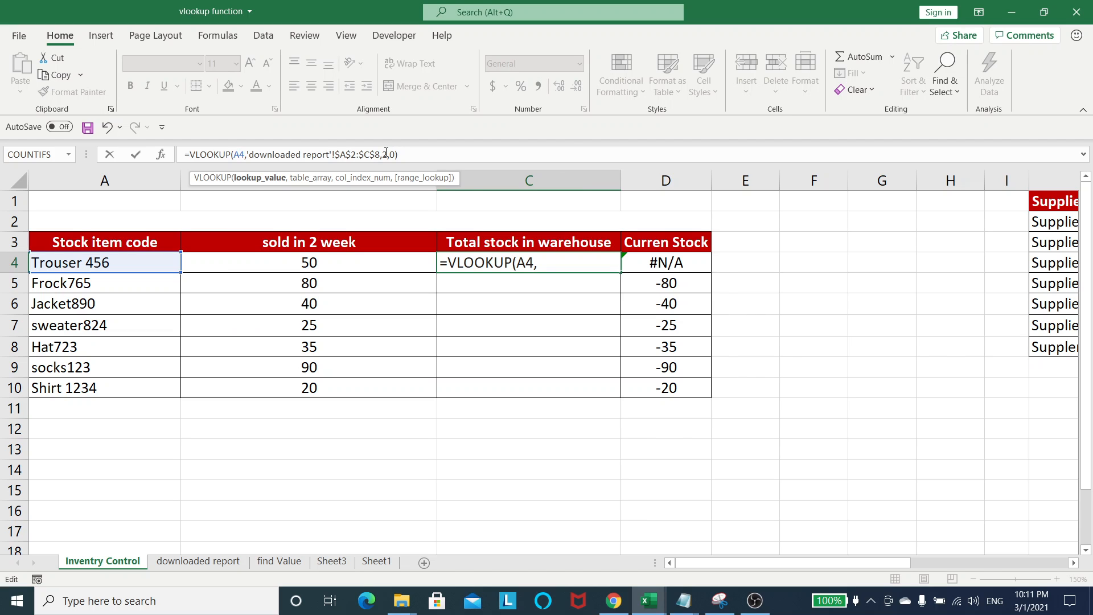
{"action": "left_click", "coordinate": [387, 152]}
{"action": "key", "text": "BackSpace"}
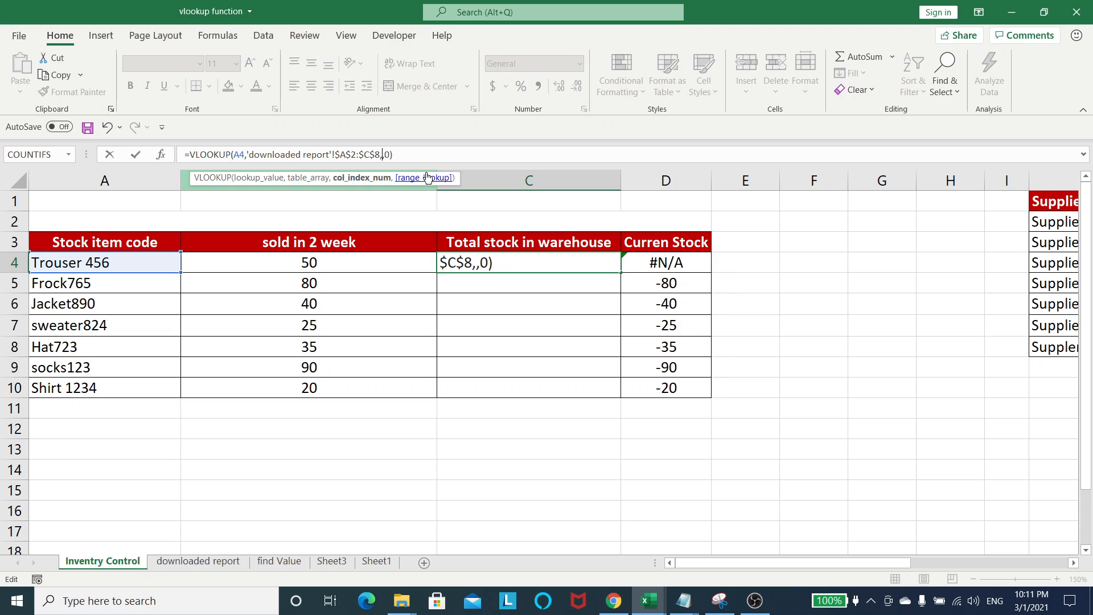
{"action": "type", "text": "3"}
{"action": "left_click", "coordinate": [394, 154]}
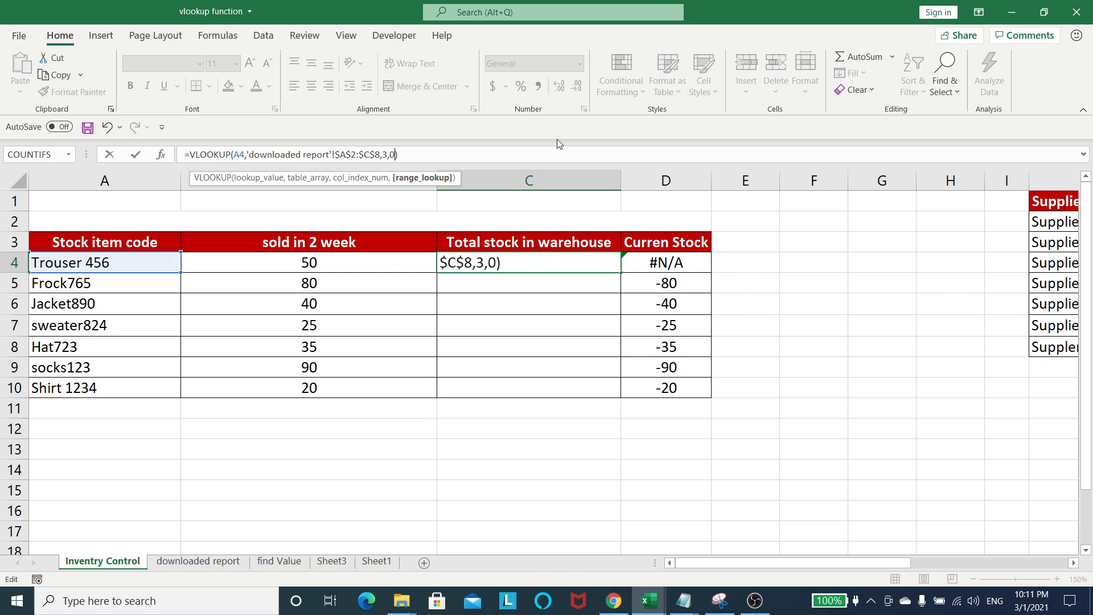
{"action": "key", "text": "Return"}
{"action": "left_click", "coordinate": [579, 261]}
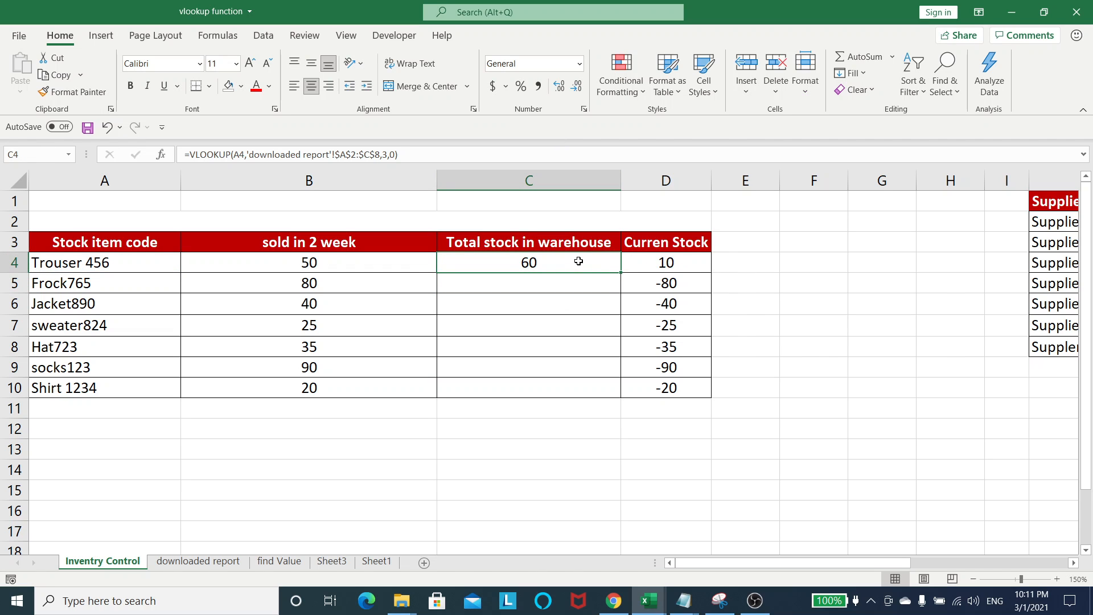
Check the column index in the C4 formula against the columns of A2:C8 on the downloaded report sheet
{"action": "left_click", "coordinate": [198, 561]}
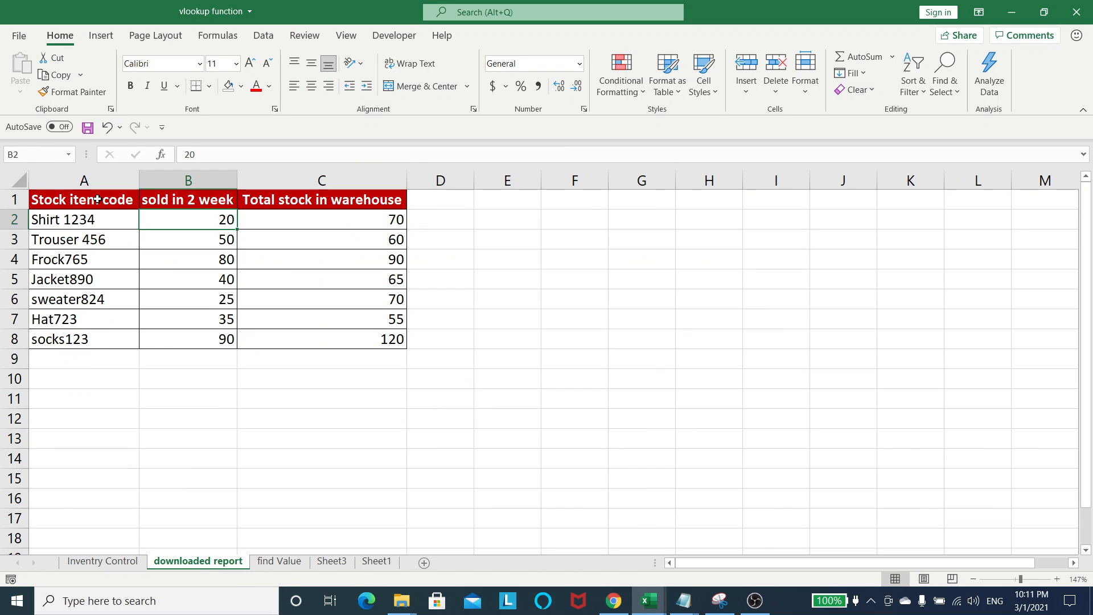
{"action": "left_click", "coordinate": [71, 219]}
{"action": "left_click_drag", "start_coordinate": [71, 219], "coordinate": [349, 336]}
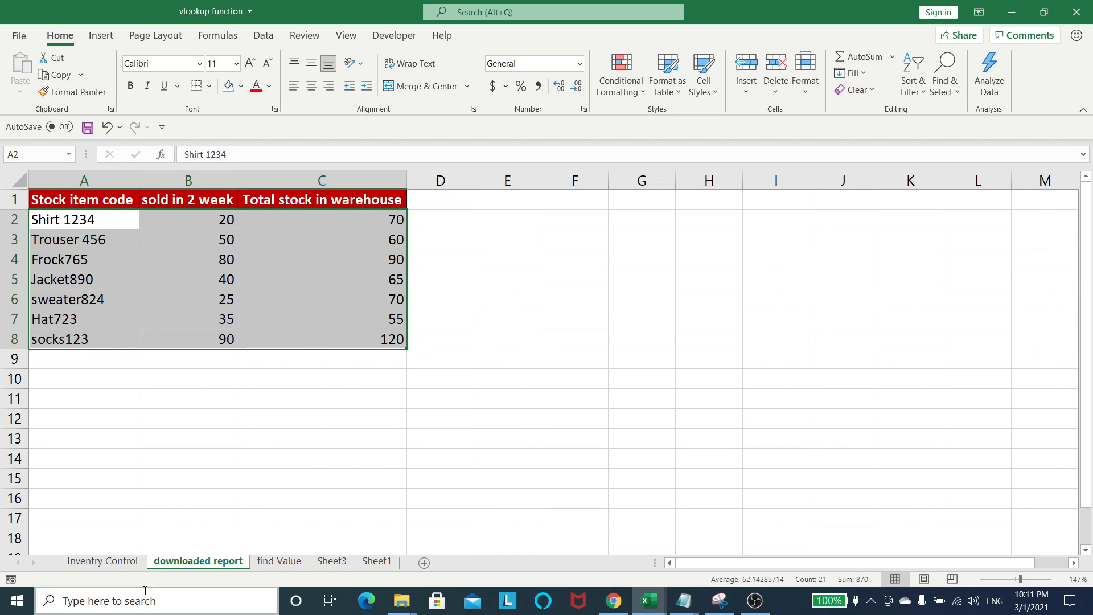
{"action": "left_click", "coordinate": [102, 562]}
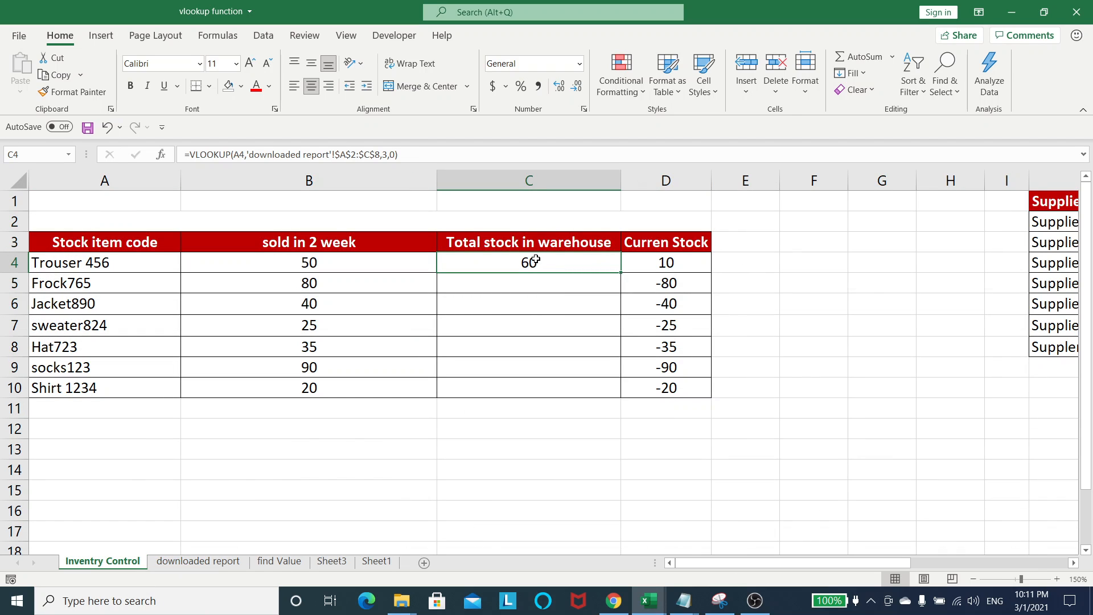
{"action": "left_click", "coordinate": [390, 156]}
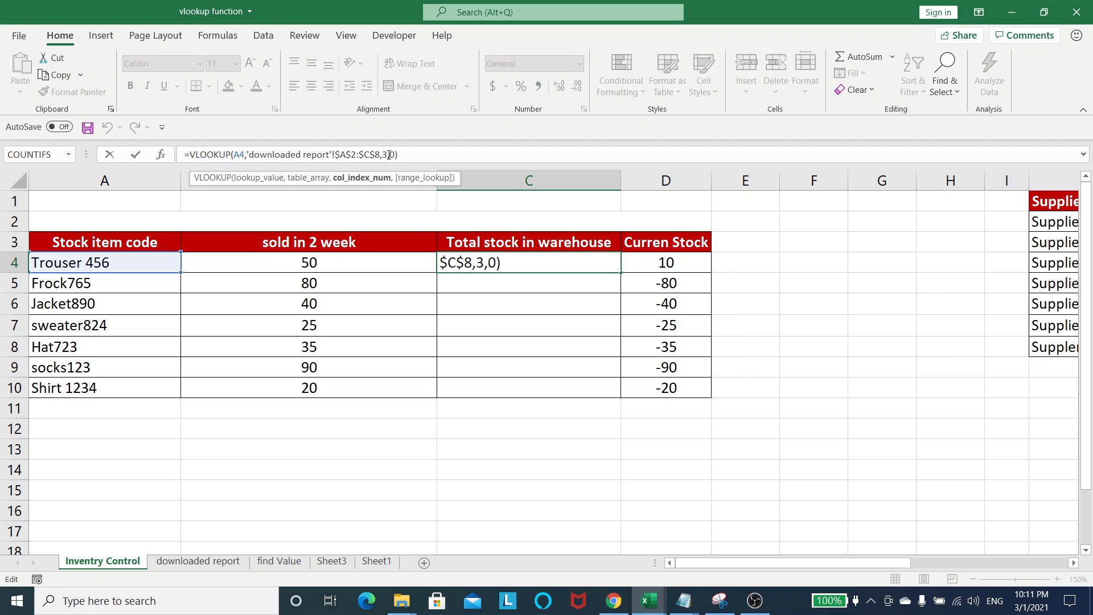
{"action": "left_click", "coordinate": [556, 311]}
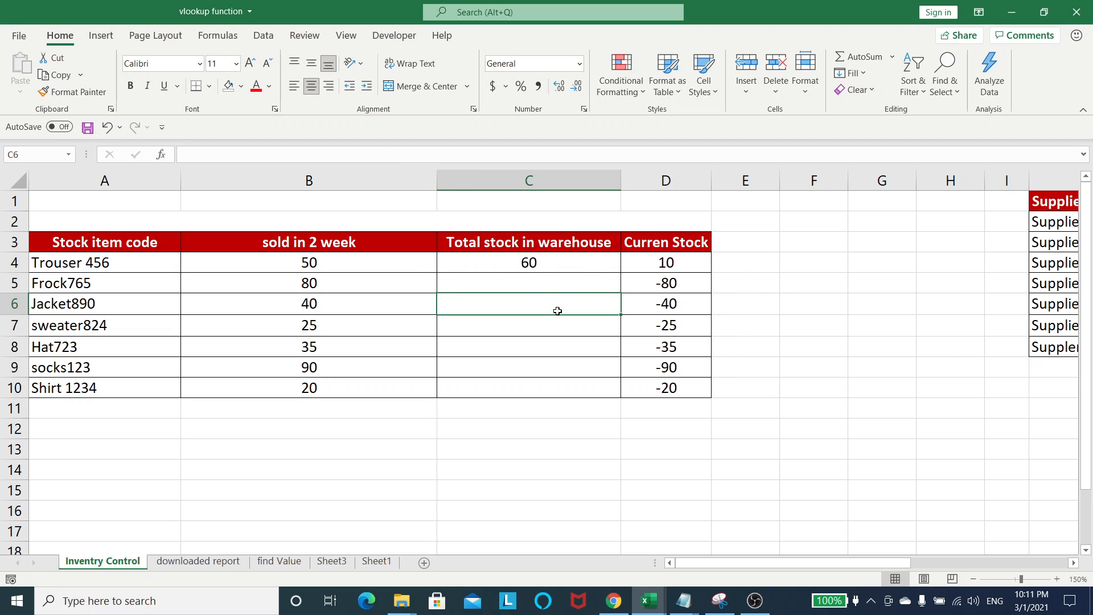
Fill the VLOOKUP formula from C4 down to C10 and inspect the Curren Stock formula in D4
{"action": "left_click", "coordinate": [594, 263]}
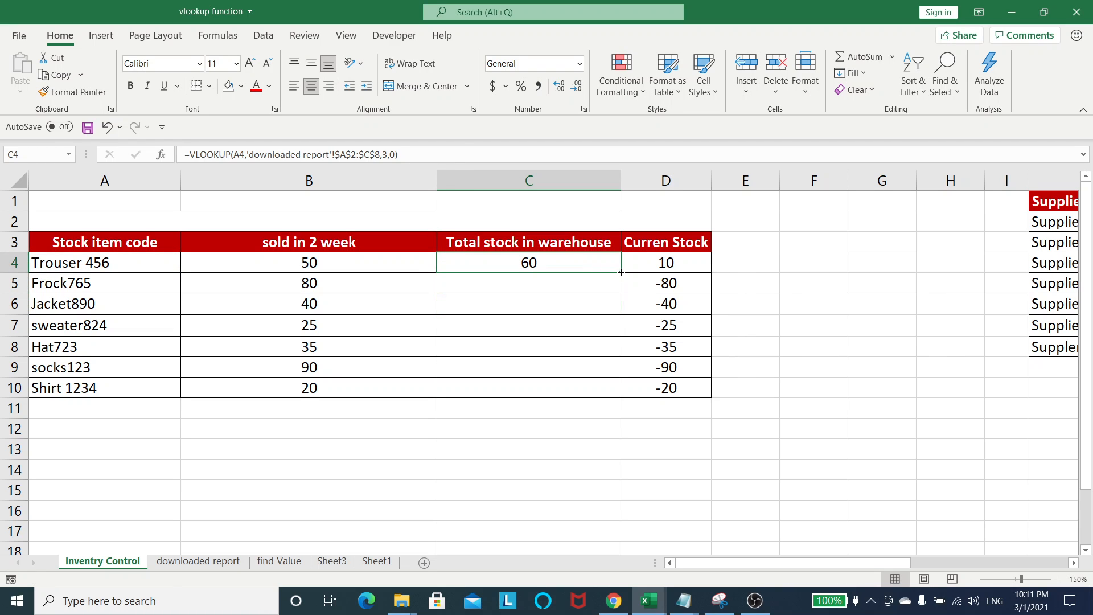
{"action": "double_click", "coordinate": [621, 272]}
{"action": "left_click", "coordinate": [552, 445]}
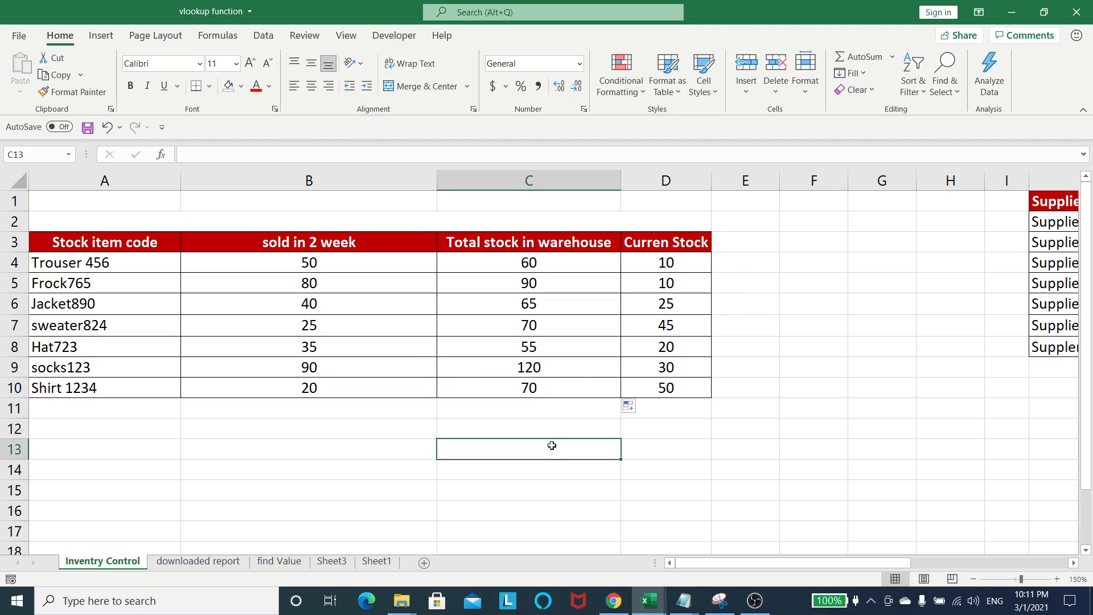
{"action": "left_click", "coordinate": [691, 267]}
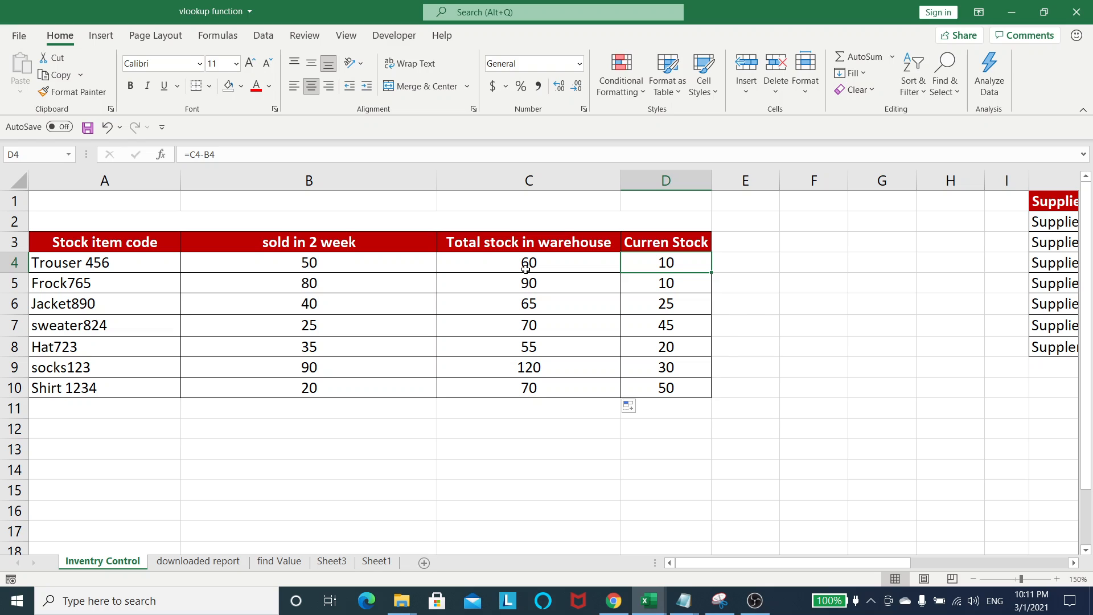
Review the item code, sold and Curren Stock cells of the Trouser 456 row, including the formulas in B4 and D4
{"action": "left_click", "coordinate": [342, 267]}
{"action": "left_click", "coordinate": [693, 265]}
{"action": "left_click", "coordinate": [137, 263]}
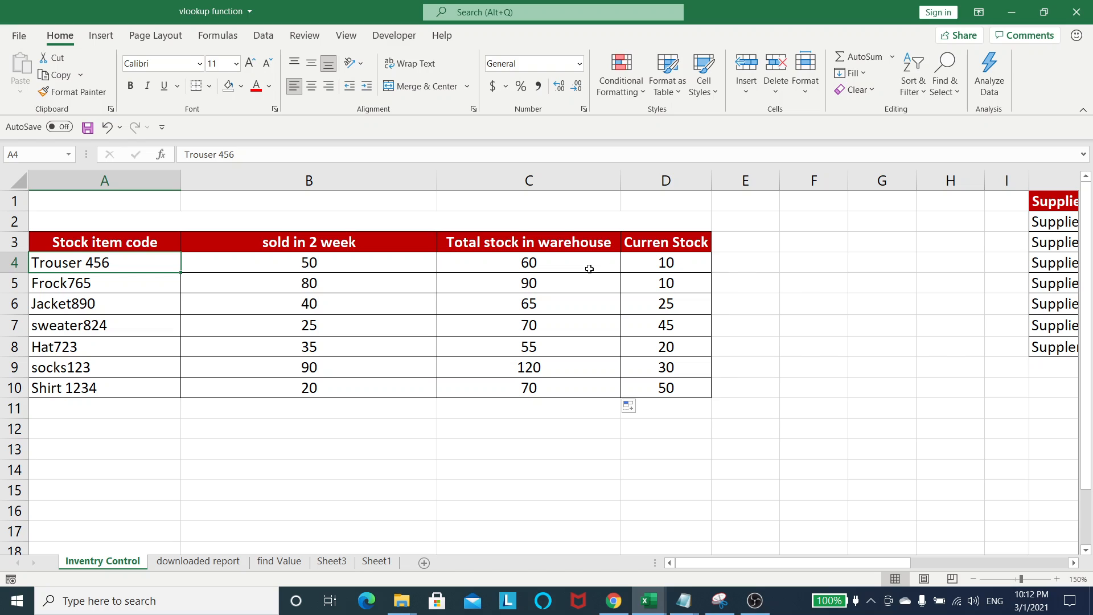
{"action": "left_click", "coordinate": [310, 263]}
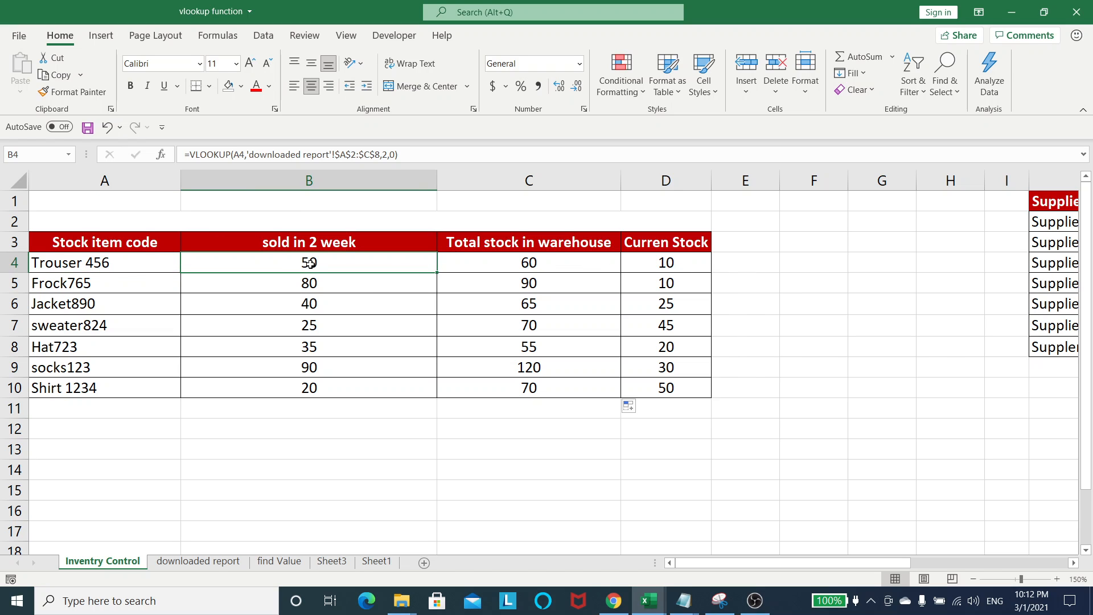
{"action": "left_click", "coordinate": [688, 266]}
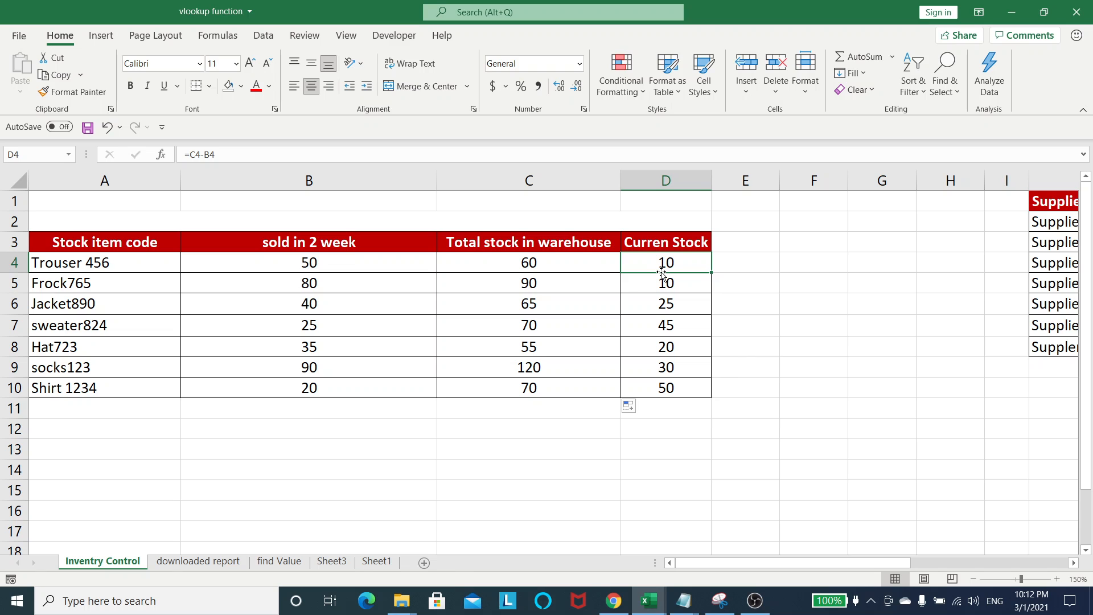
Examine the trouser supplier table in J1:L8 and the best price supplier table beginning at O1 on the same sheet
{"action": "key", "text": "Right"}
{"action": "key", "text": "Right"}
{"action": "key", "text": "Right"}
{"action": "key", "text": "Right"}
{"action": "key", "text": "Right"}
{"action": "key", "text": "Right"}
{"action": "key", "text": "Right"}
{"action": "key", "text": "Right"}
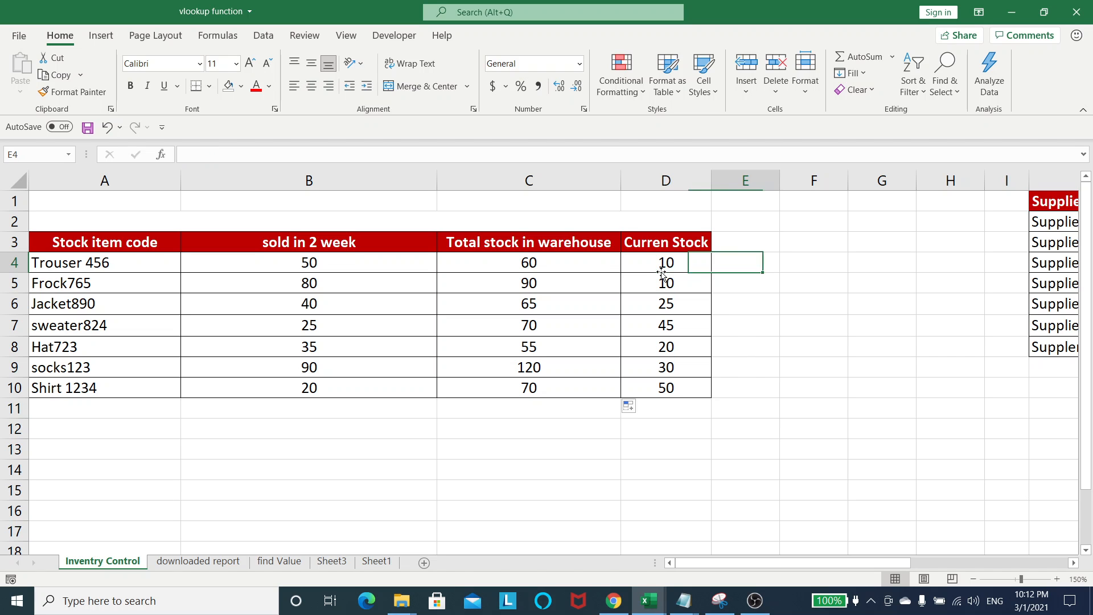
{"action": "key", "text": "Right"}
{"action": "key", "text": "Right"}
{"action": "key", "text": "Right"}
{"action": "key", "text": "Right"}
{"action": "key", "text": "Right"}
{"action": "key", "text": "Right"}
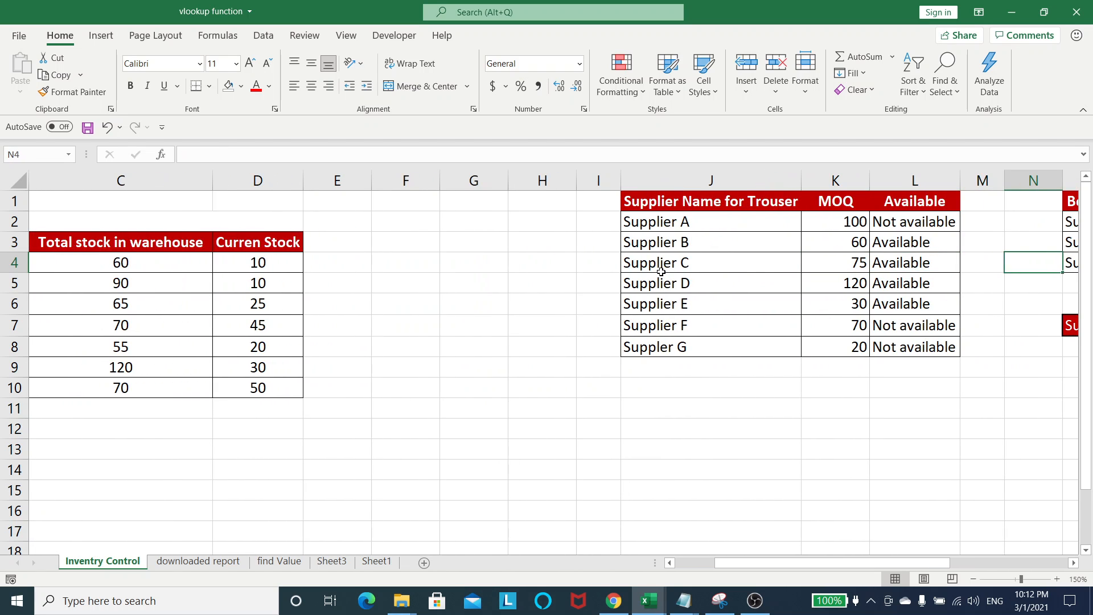
{"action": "left_click", "coordinate": [276, 225]}
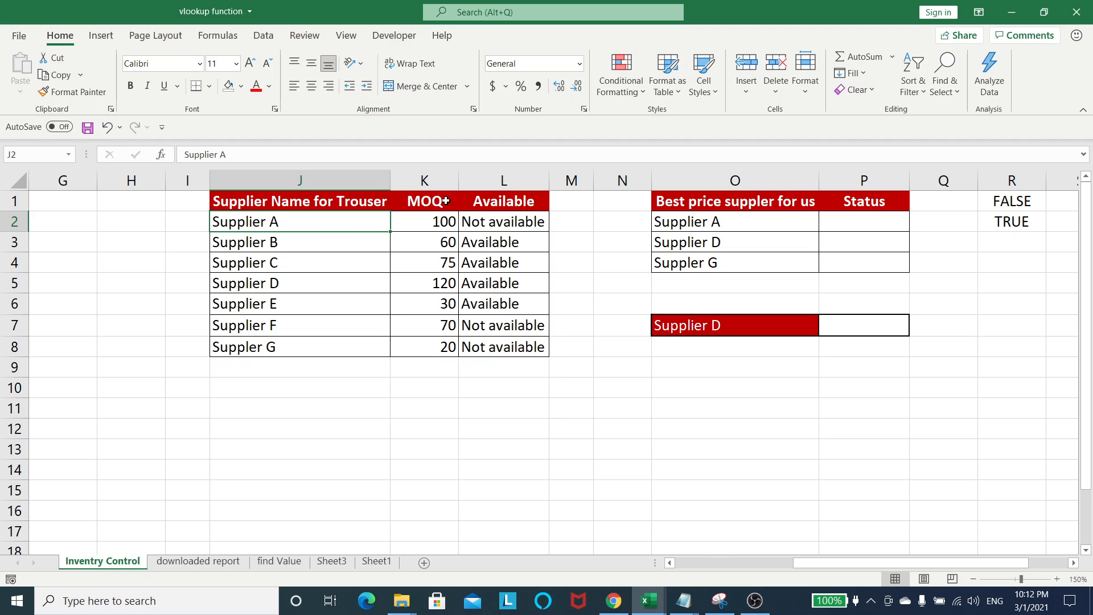
{"action": "left_click", "coordinate": [510, 202]}
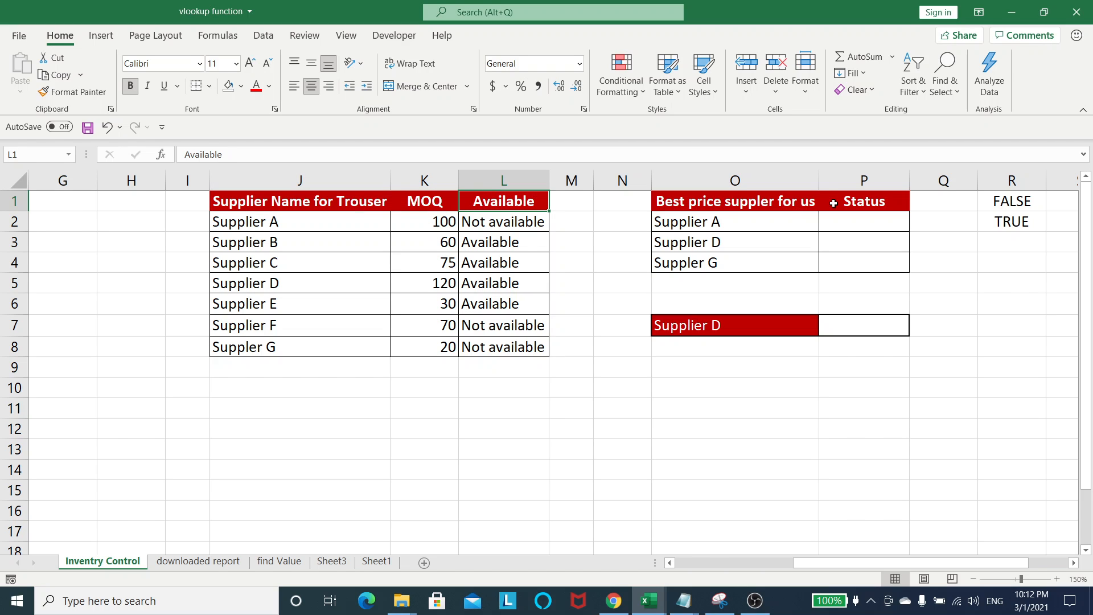
{"action": "left_click", "coordinate": [755, 217]}
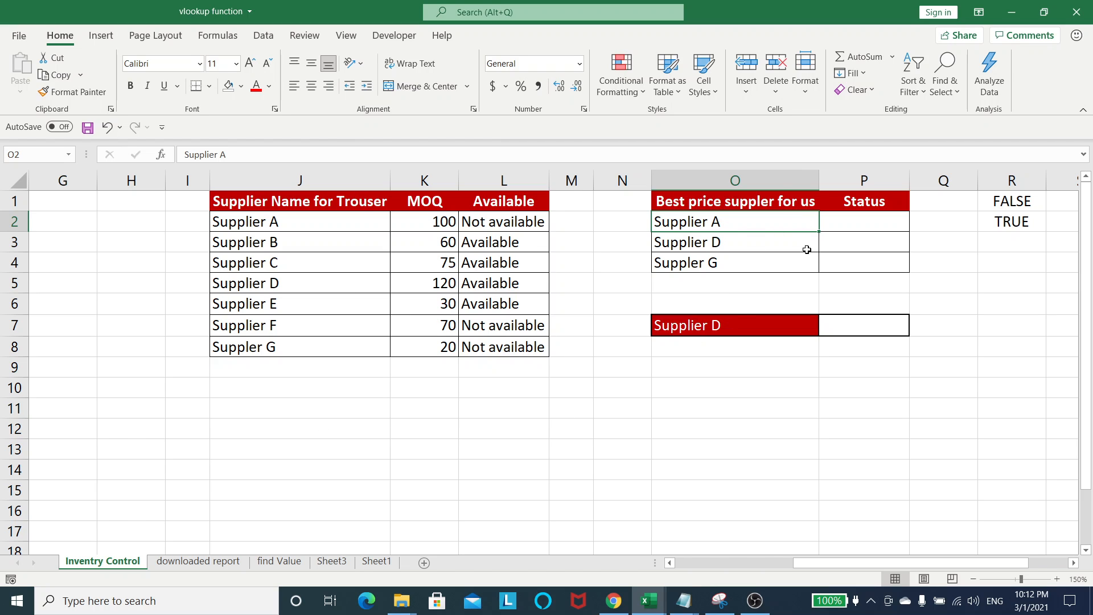
Enter =VLOOKUP(O2,$J$1:$L$8,3,0) in P2 to look up Supplier A's availability status
{"action": "left_click", "coordinate": [882, 223]}
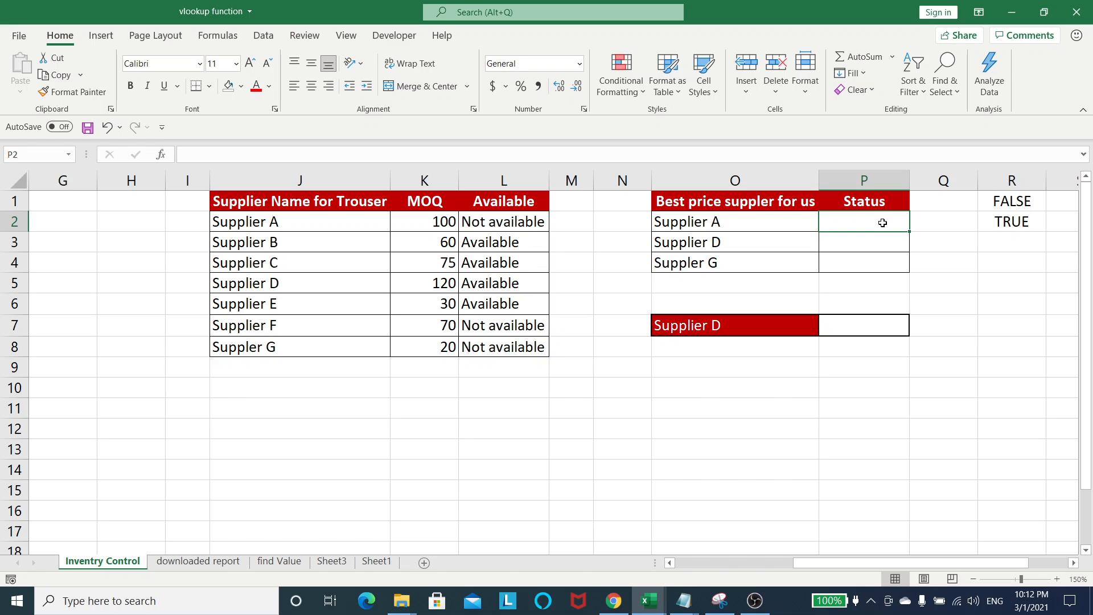
{"action": "type", "text": "=vl"}
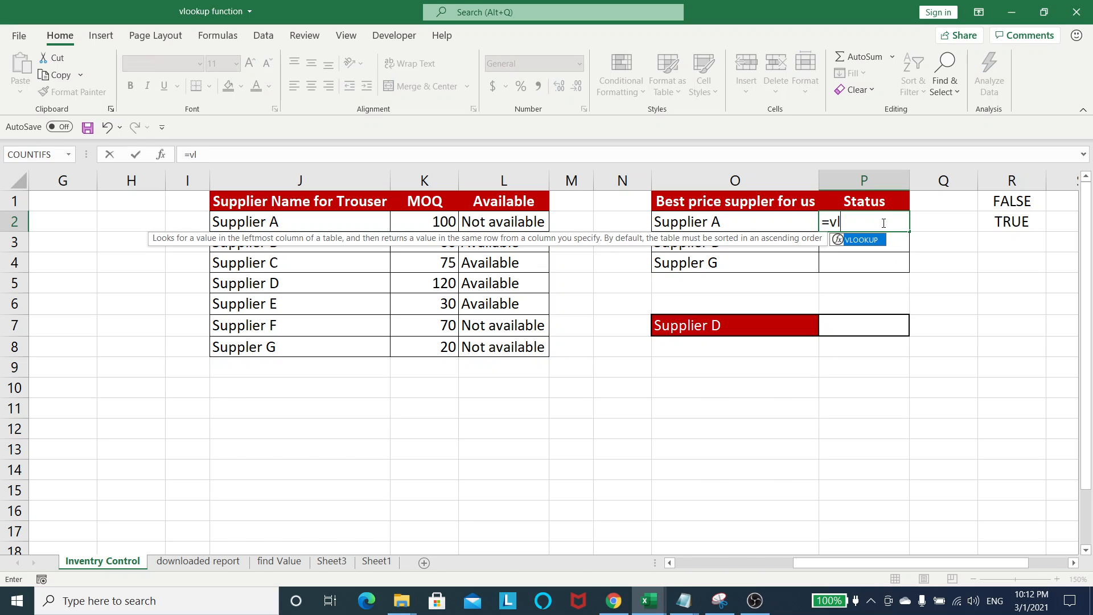
{"action": "type", "text": "o"}
{"action": "key", "text": "Tab"}
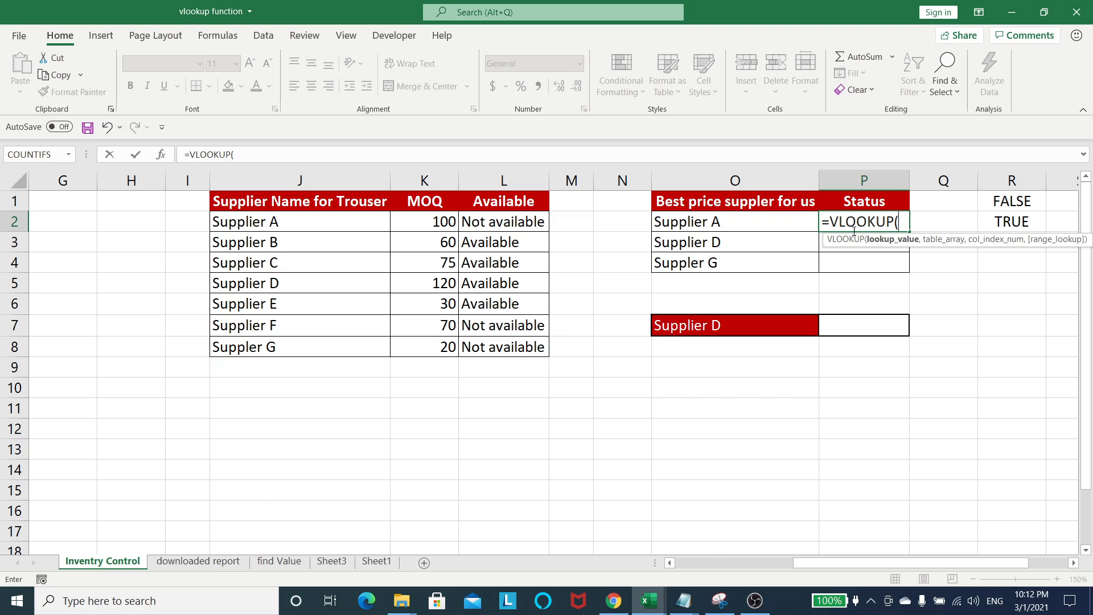
{"action": "left_click", "coordinate": [704, 222]}
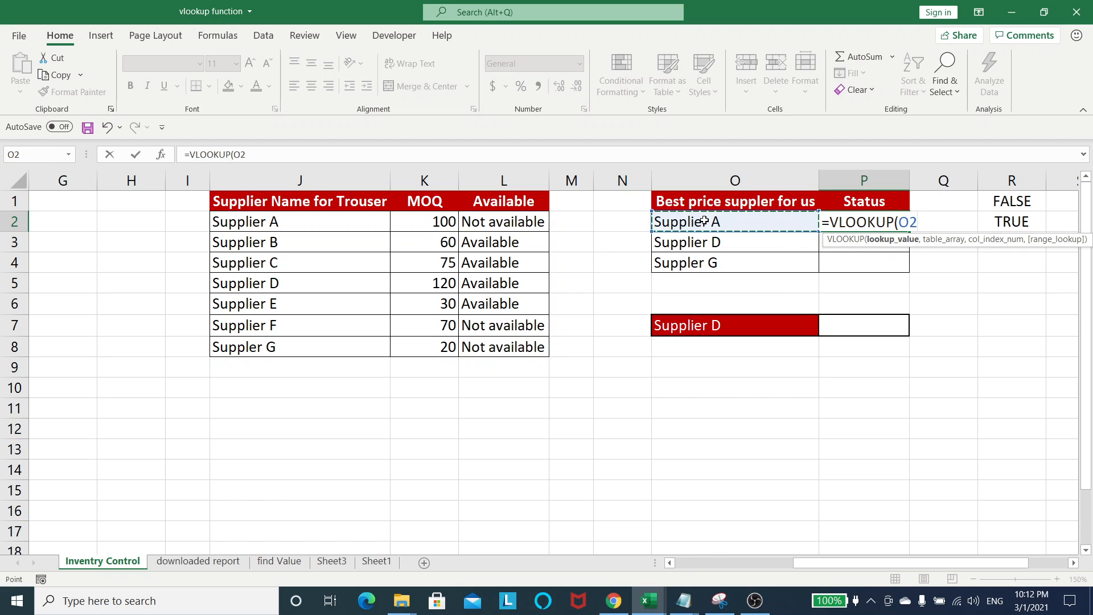
{"action": "type", "text": ","}
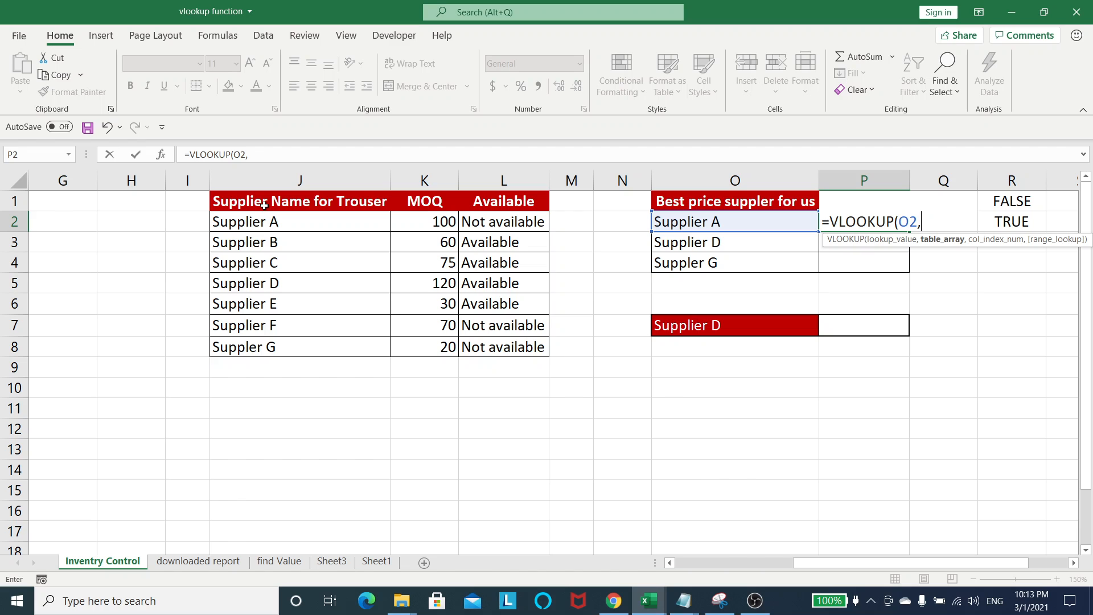
{"action": "left_click_drag", "start_coordinate": [263, 204], "coordinate": [496, 338]}
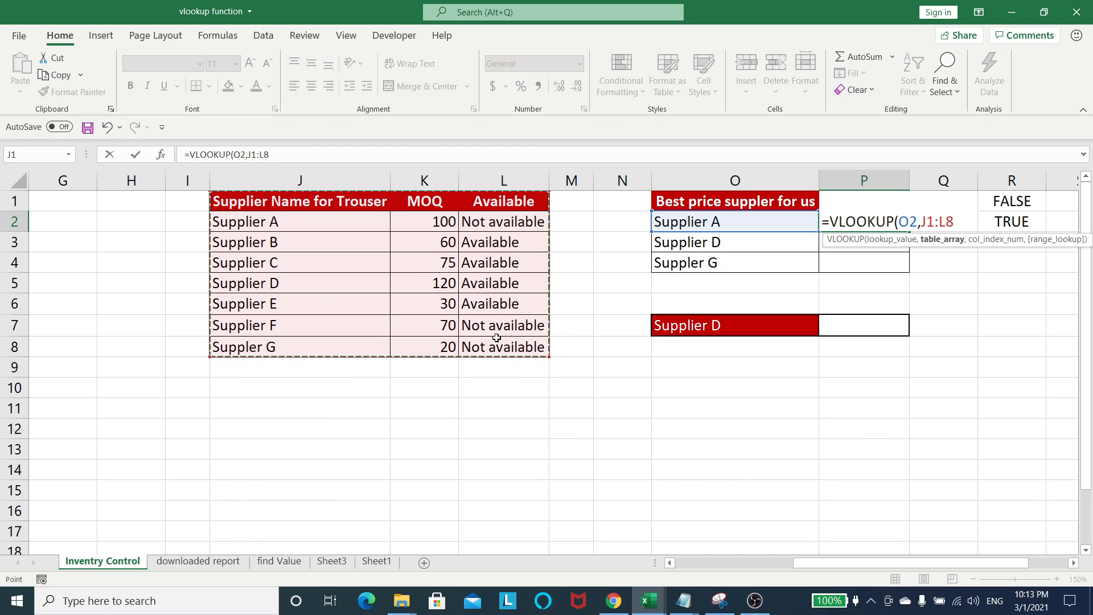
{"action": "key", "text": "F4"}
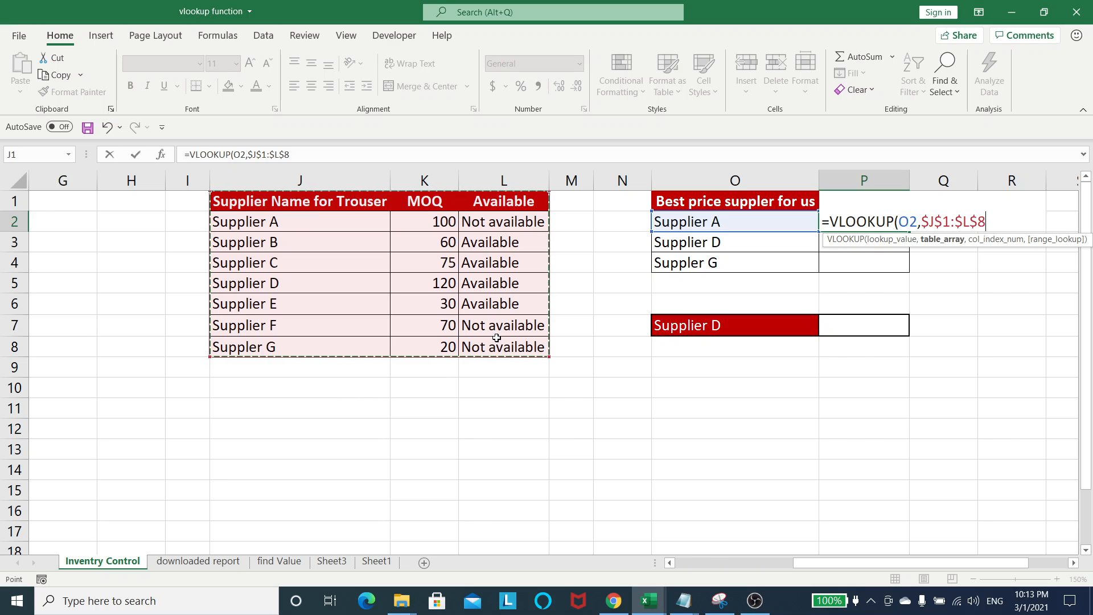
{"action": "type", "text": ",3"}
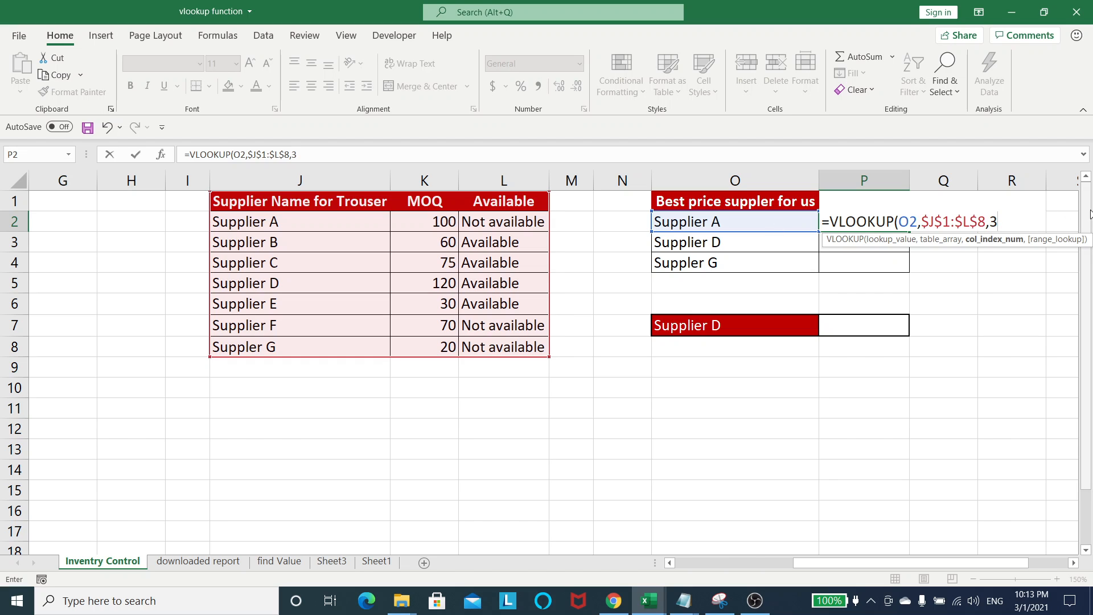
{"action": "type", "text": ",0"}
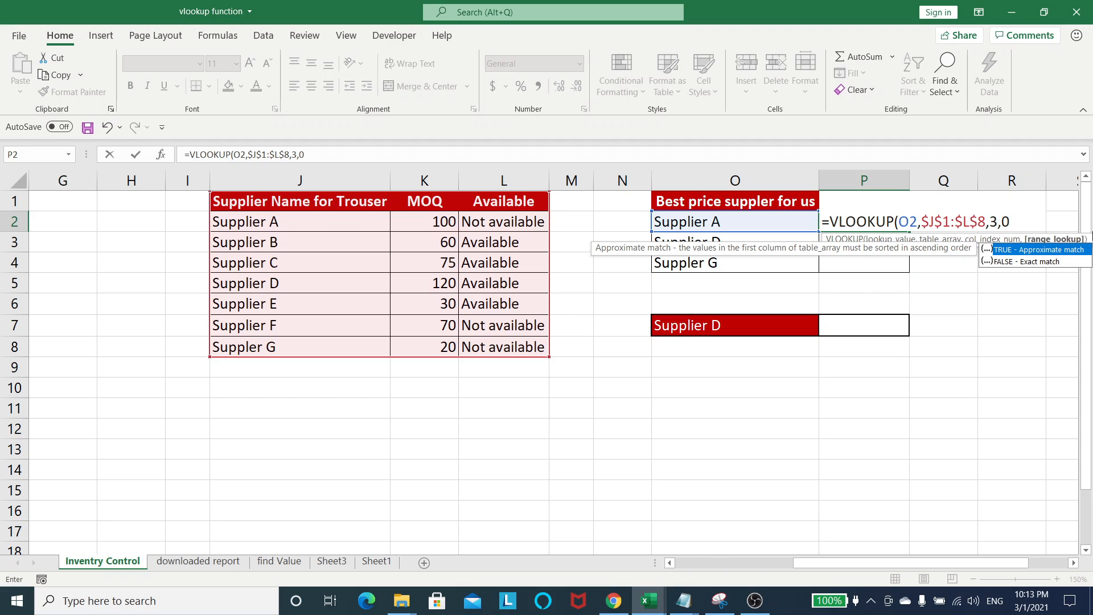
{"action": "type", "text": ")"}
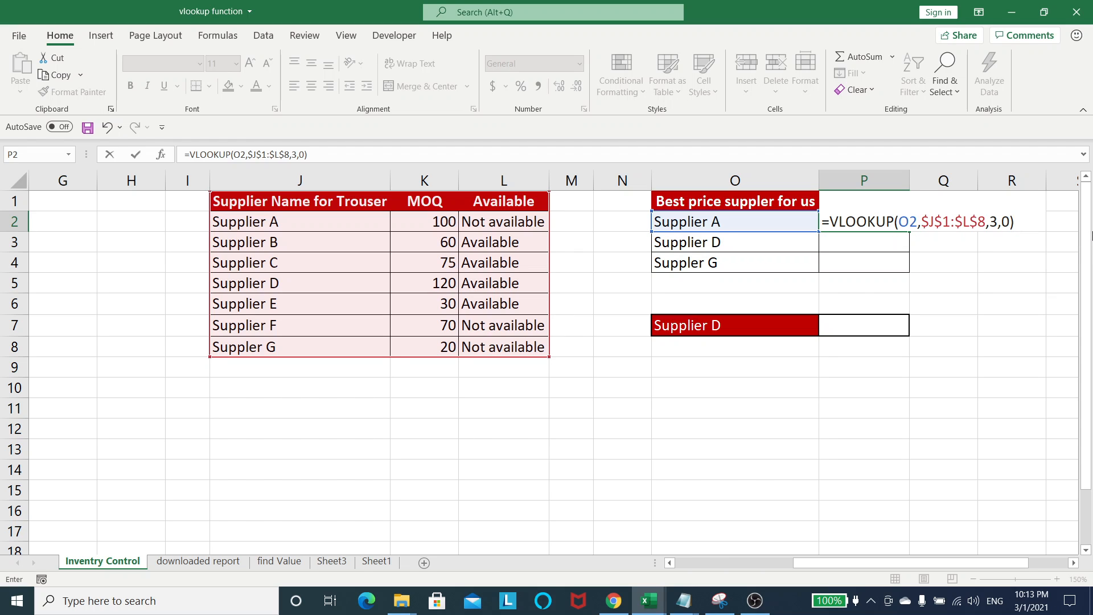
{"action": "key", "text": "Return"}
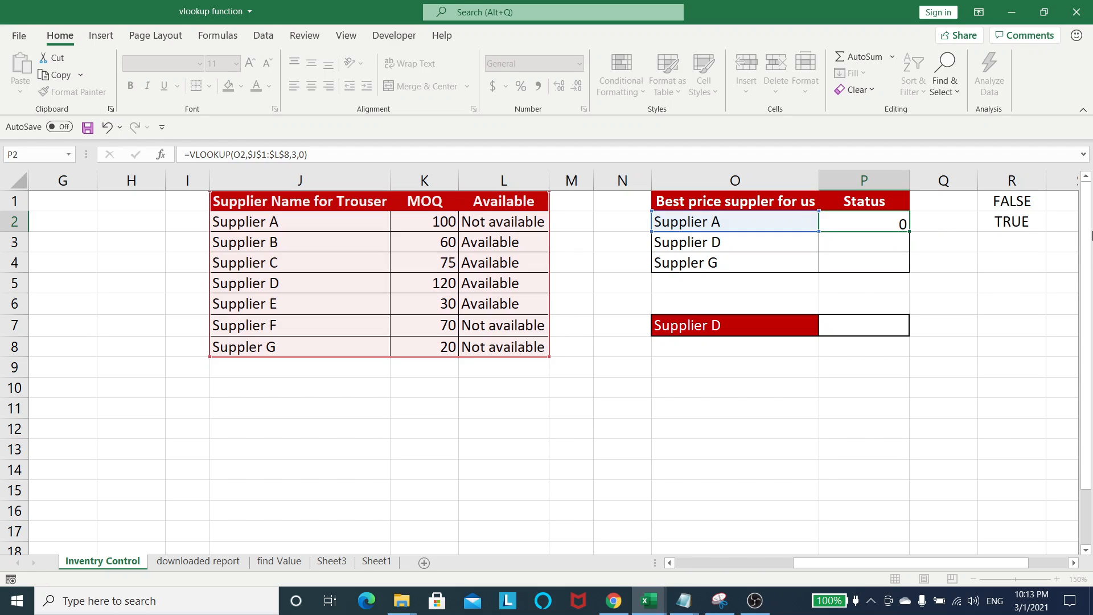
Fill the Status formula from P2 down to P4 and compare Supplier D's status with its row in the supplier table
{"action": "left_click", "coordinate": [870, 216]}
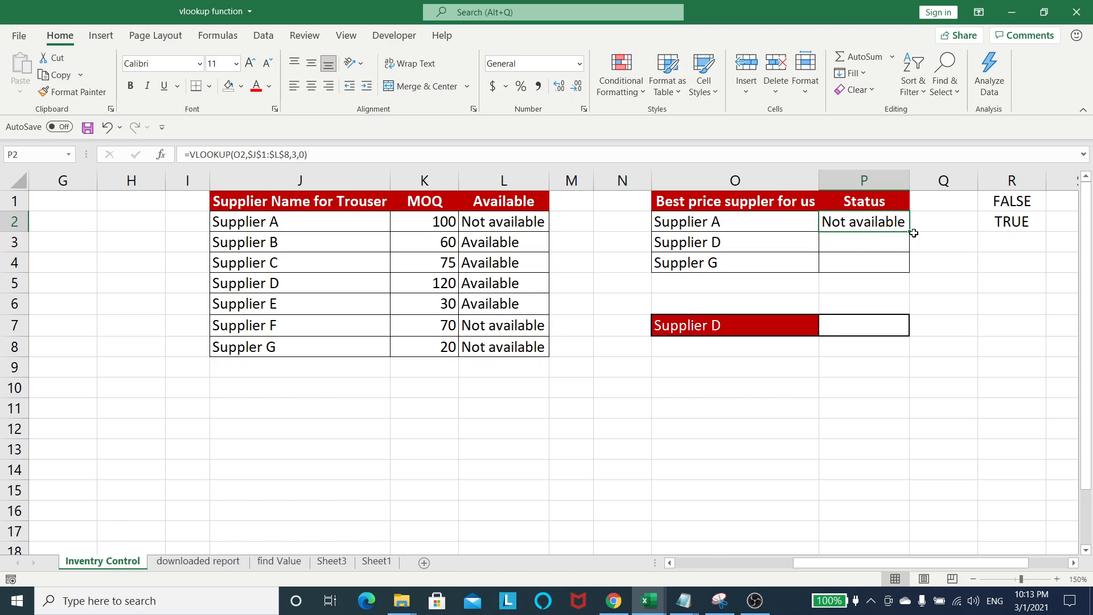
{"action": "double_click", "coordinate": [910, 231]}
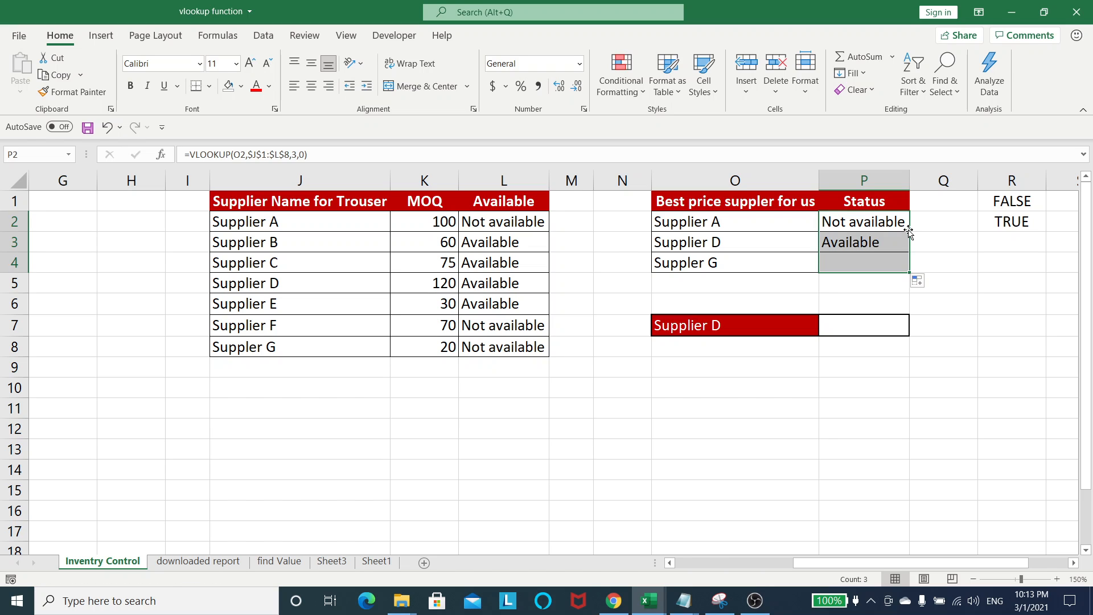
{"action": "left_click", "coordinate": [702, 240]}
{"action": "left_click", "coordinate": [876, 239]}
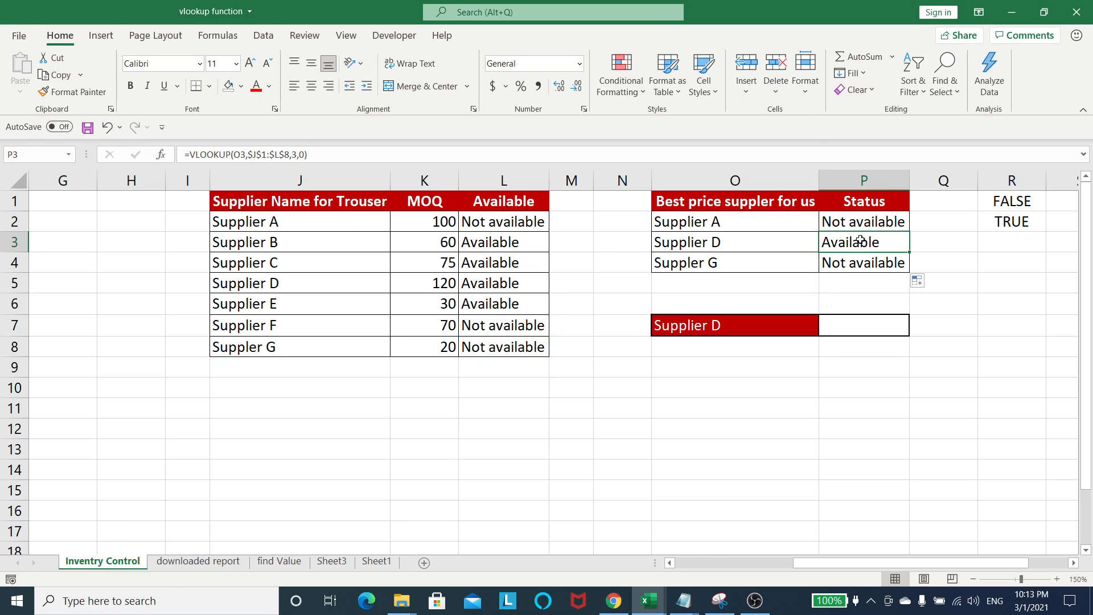
{"action": "left_click", "coordinate": [288, 285]}
{"action": "left_click", "coordinate": [500, 282]}
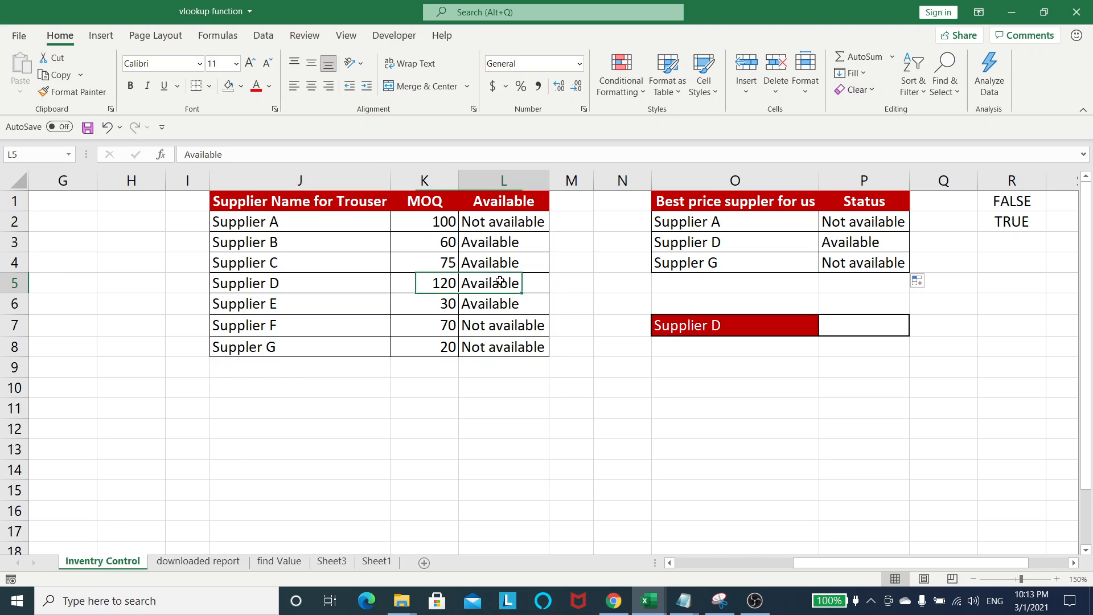
{"action": "left_click", "coordinate": [879, 245]}
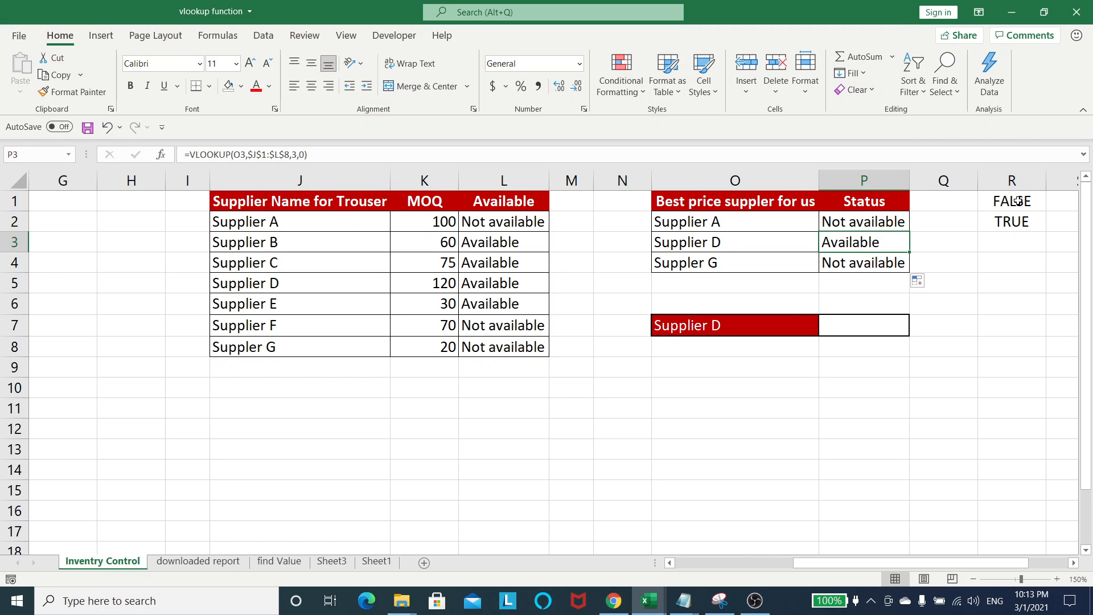
Check the exact and approximate match codes in R1:T2 and the supplier choices offered in O7
{"action": "left_click", "coordinate": [1018, 201]}
{"action": "key", "text": "Right"}
{"action": "key", "text": "Right"}
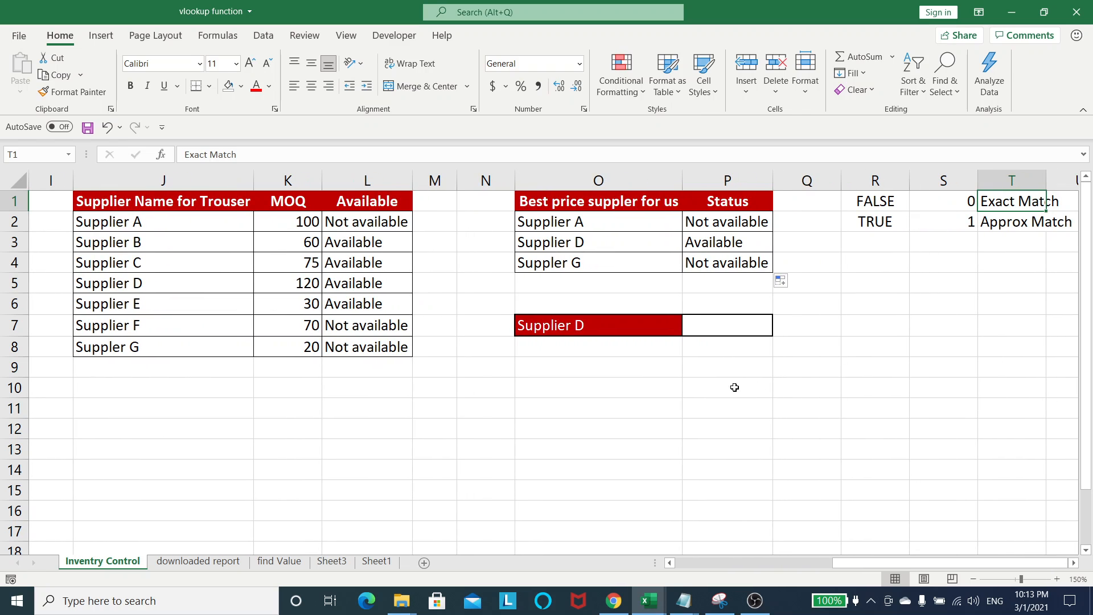
{"action": "left_click", "coordinate": [618, 316]}
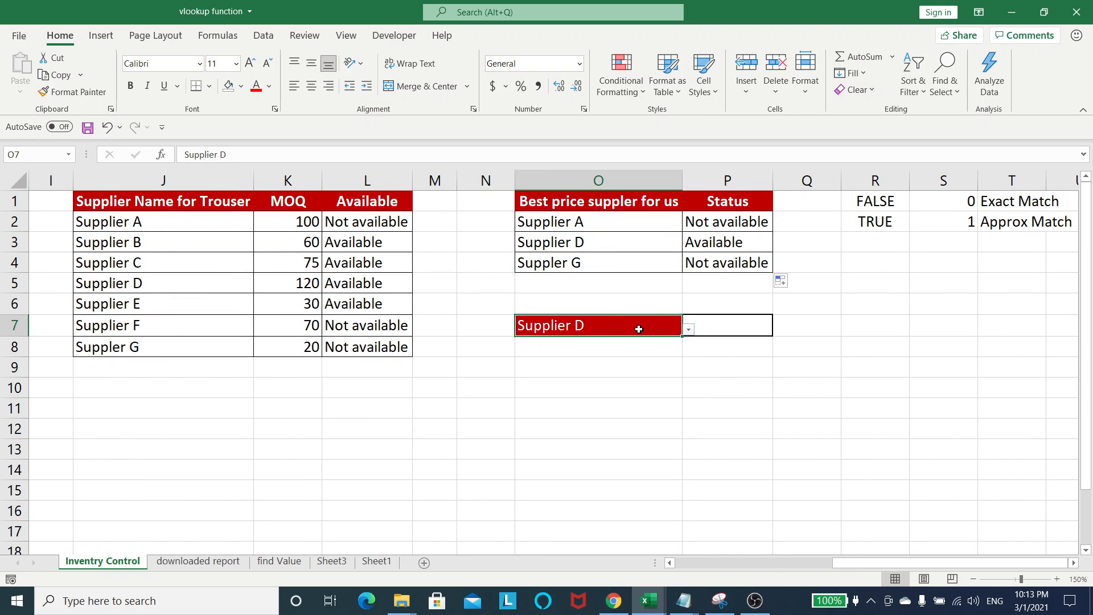
{"action": "left_click", "coordinate": [689, 330]}
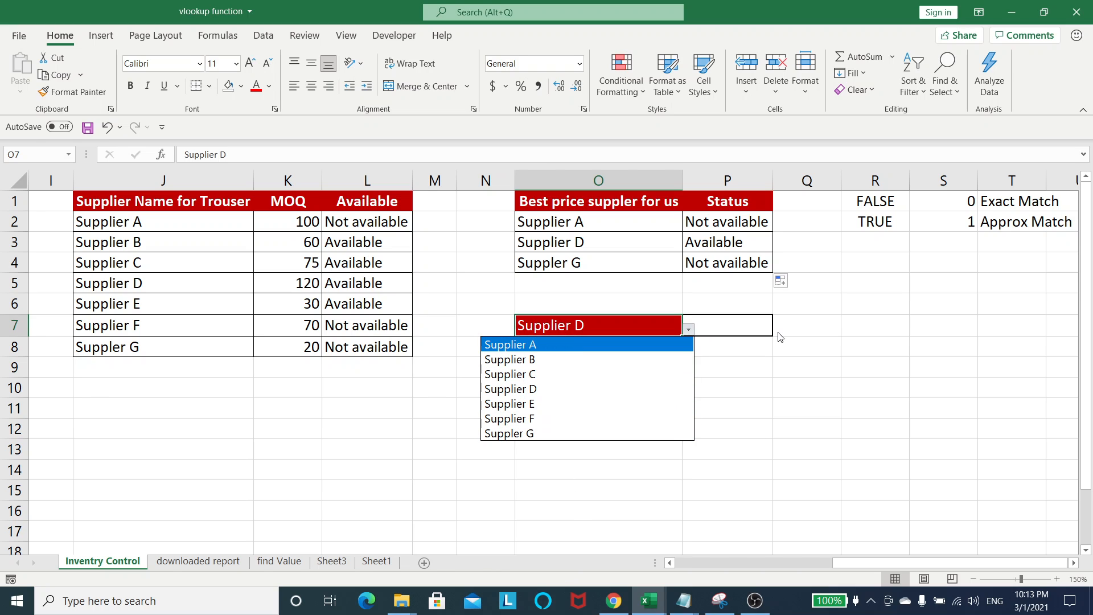
Enter =VLOOKUP(O7,$J$1:$L$8,3,0) in P7 to return the availability of the supplier selected in O7
{"action": "left_click", "coordinate": [749, 319]}
{"action": "left_click", "coordinate": [749, 321]}
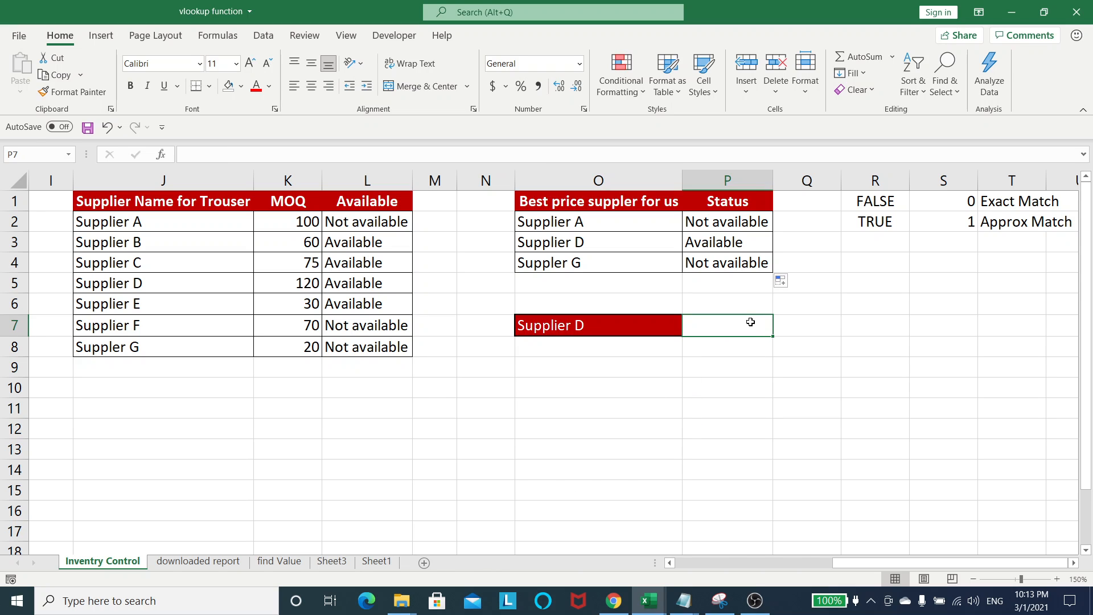
{"action": "type", "text": "=vl"}
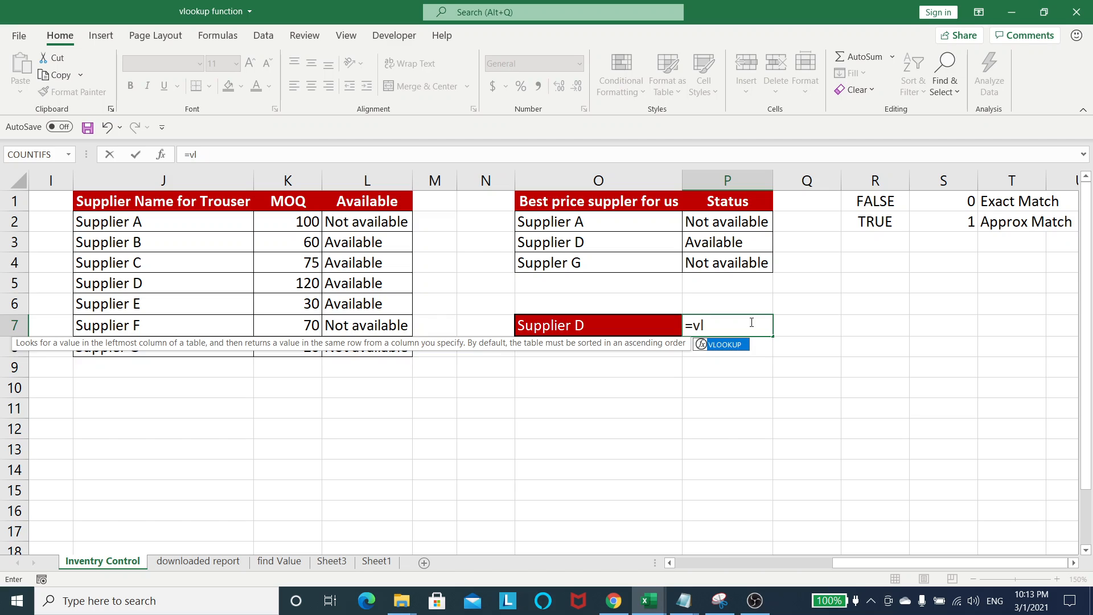
{"action": "key", "text": "Tab"}
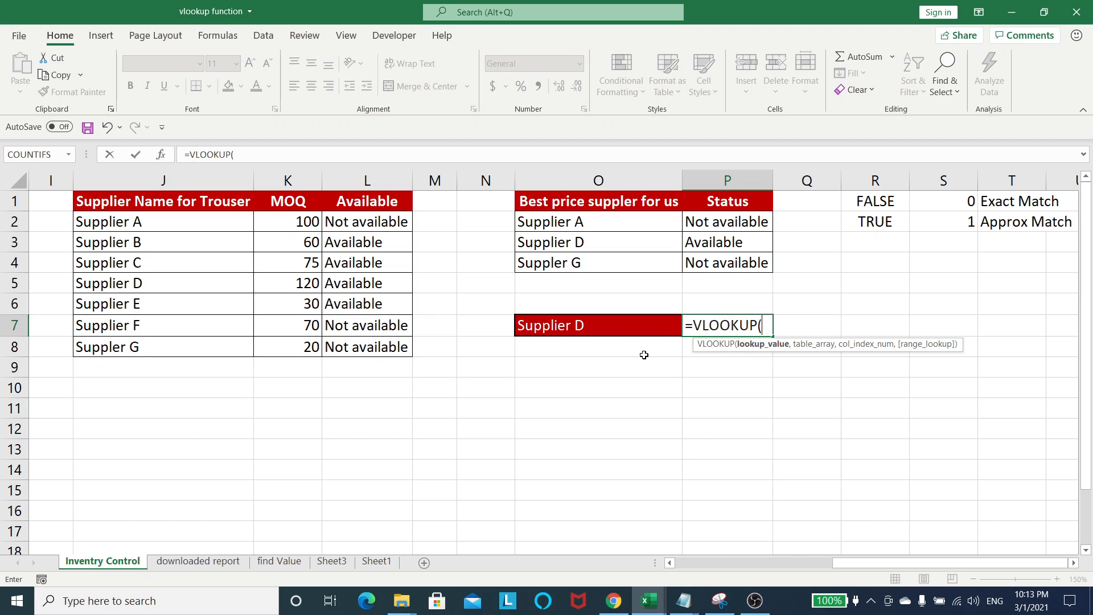
{"action": "left_click", "coordinate": [621, 325]}
{"action": "type", "text": ","}
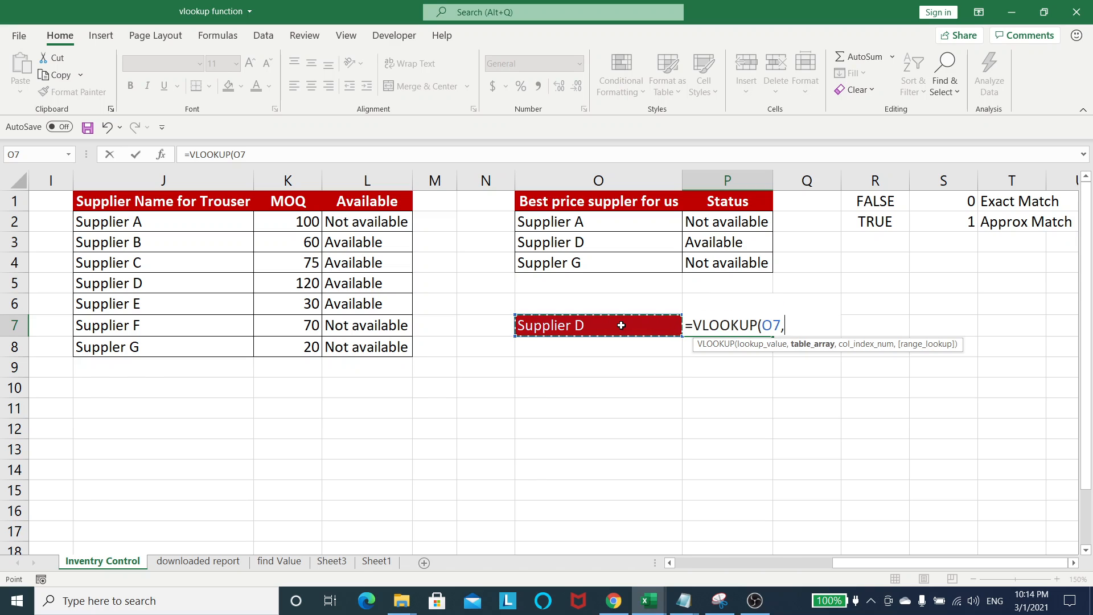
{"action": "left_click_drag", "start_coordinate": [132, 201], "coordinate": [388, 349]}
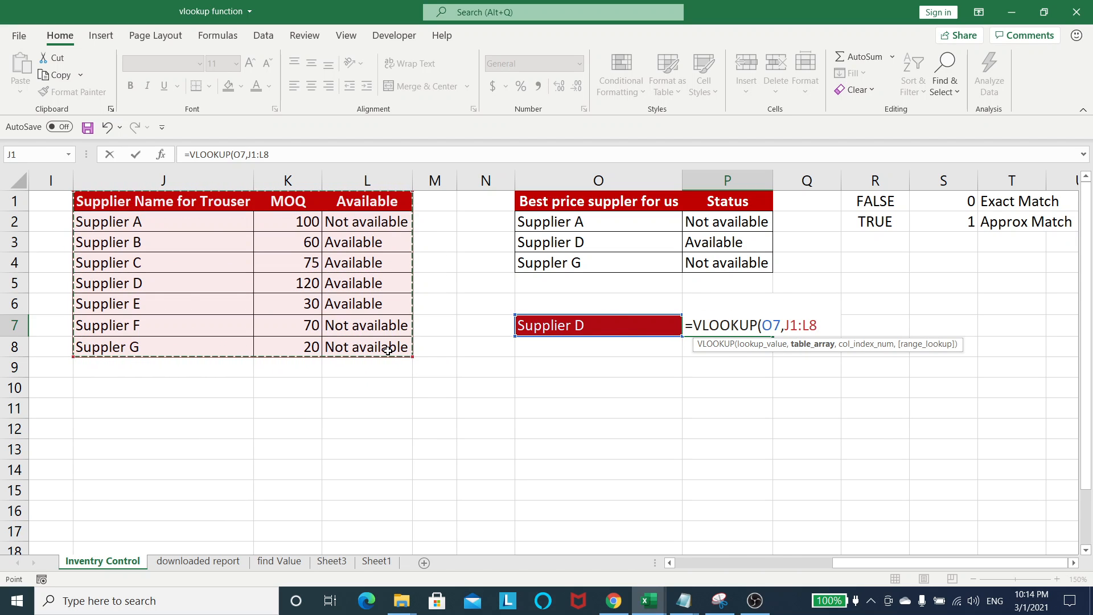
{"action": "key", "text": "F4"}
{"action": "type", "text": ","}
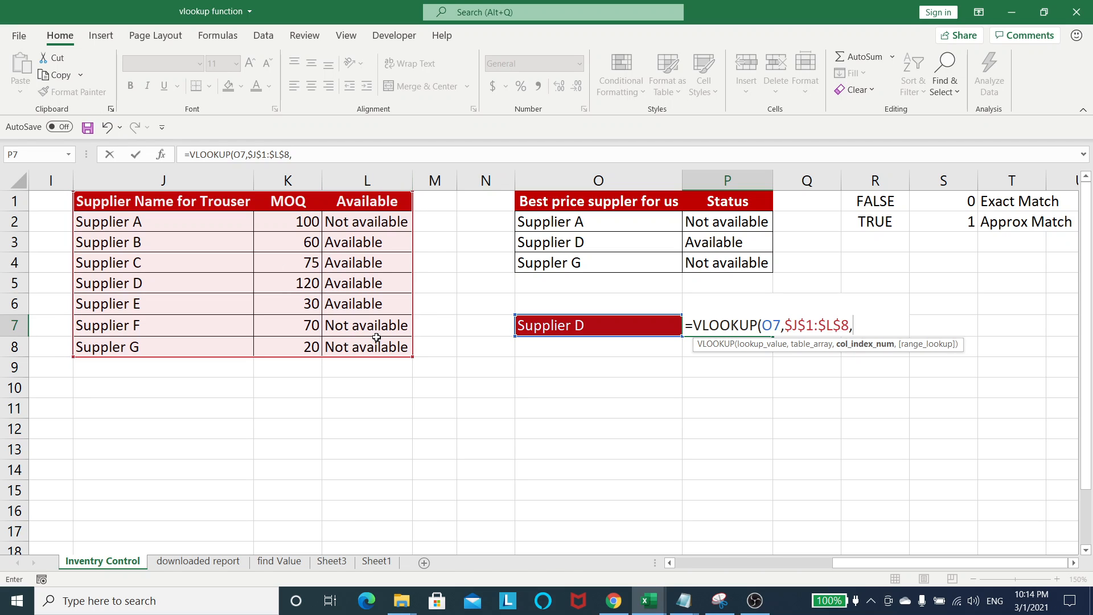
{"action": "type", "text": "3,0)"}
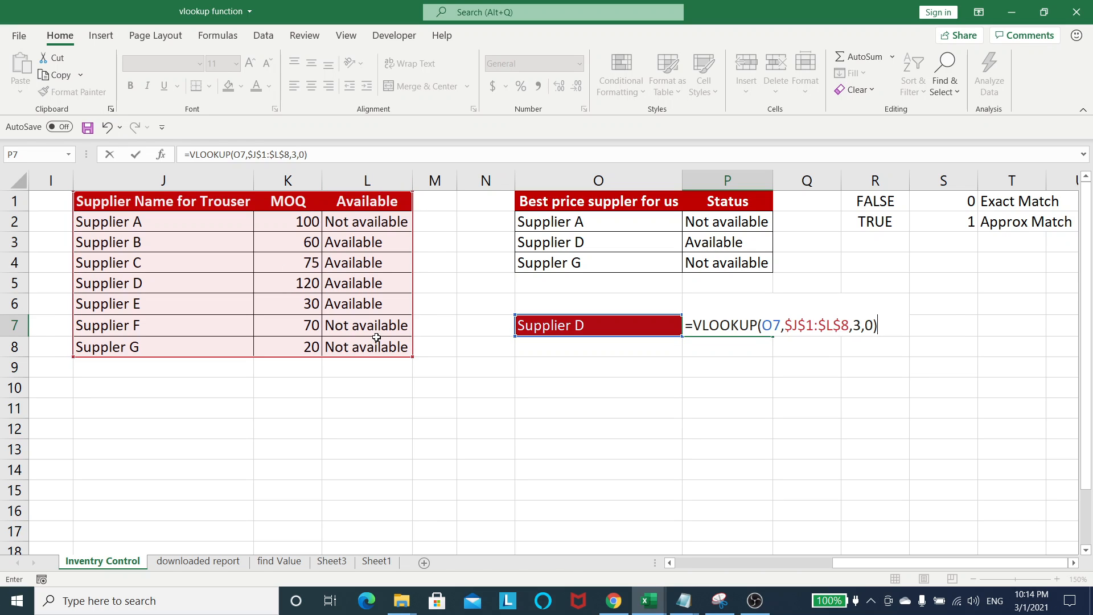
{"action": "key", "text": "Return"}
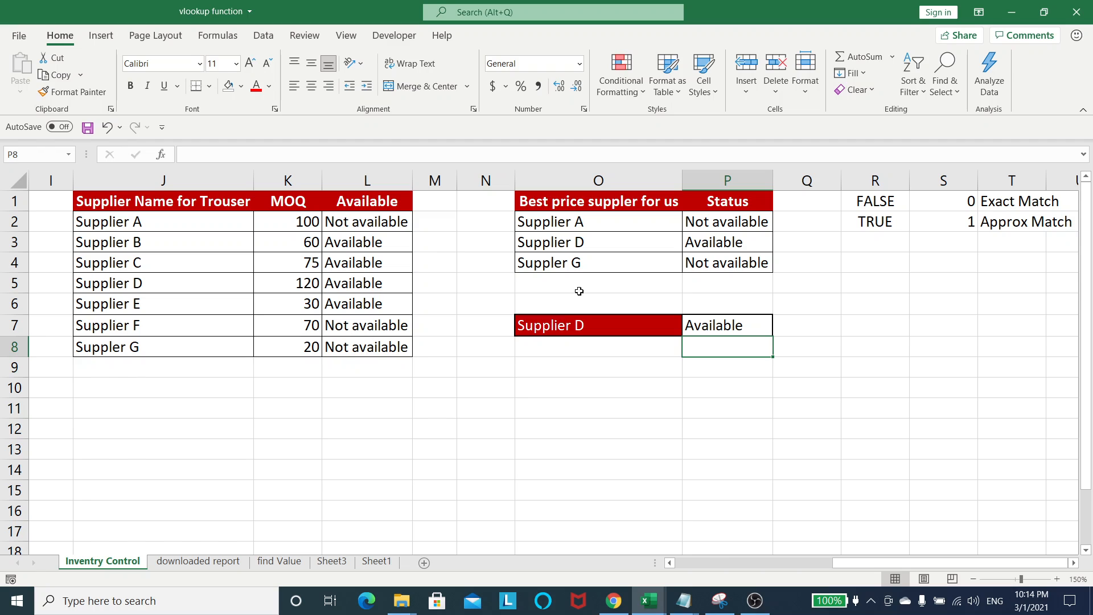
Choose Supplier A in O7 to test the availability lookup in P7
{"action": "left_click", "coordinate": [740, 323]}
{"action": "left_click", "coordinate": [651, 328]}
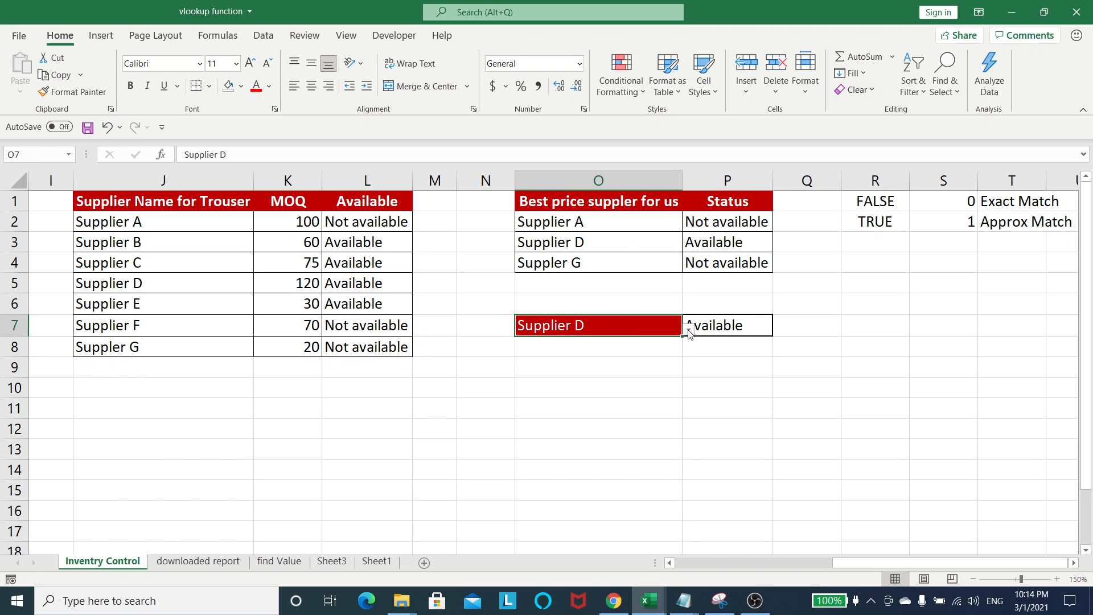
{"action": "left_click", "coordinate": [689, 329]}
{"action": "left_click", "coordinate": [580, 346]}
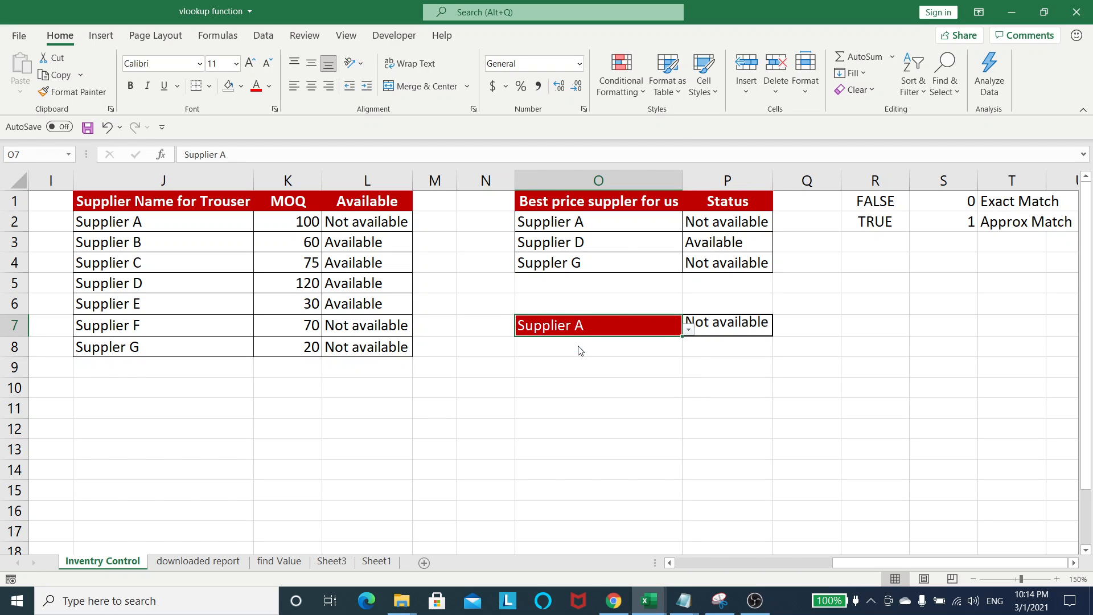
{"action": "left_click", "coordinate": [716, 369]}
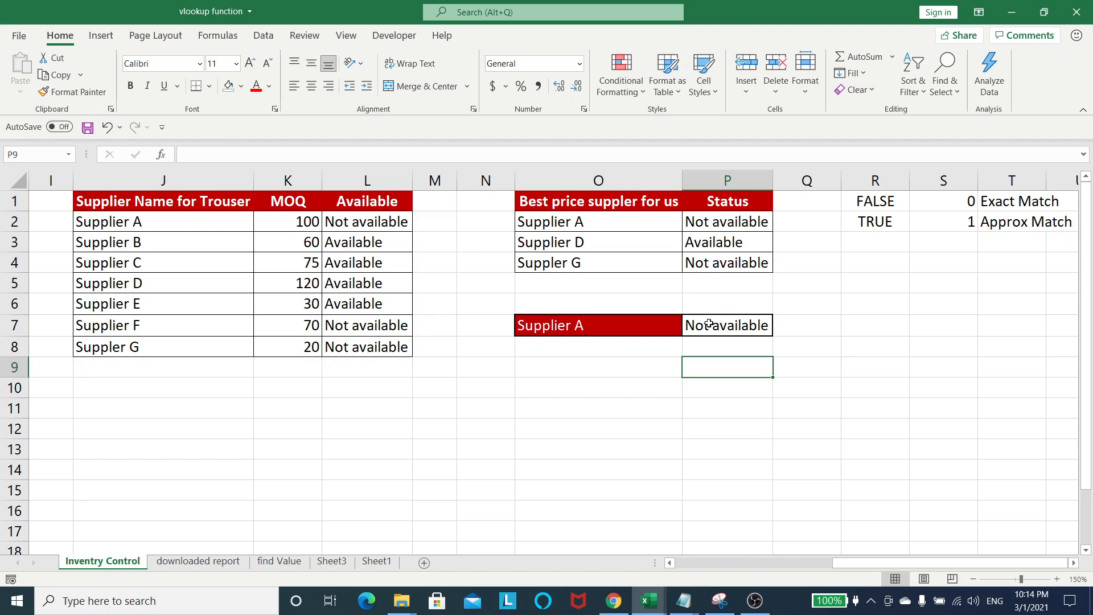
Switch the supplier in O7 to Suppler G and check the lookup in P7
{"action": "left_click", "coordinate": [638, 329]}
{"action": "left_click", "coordinate": [688, 329]}
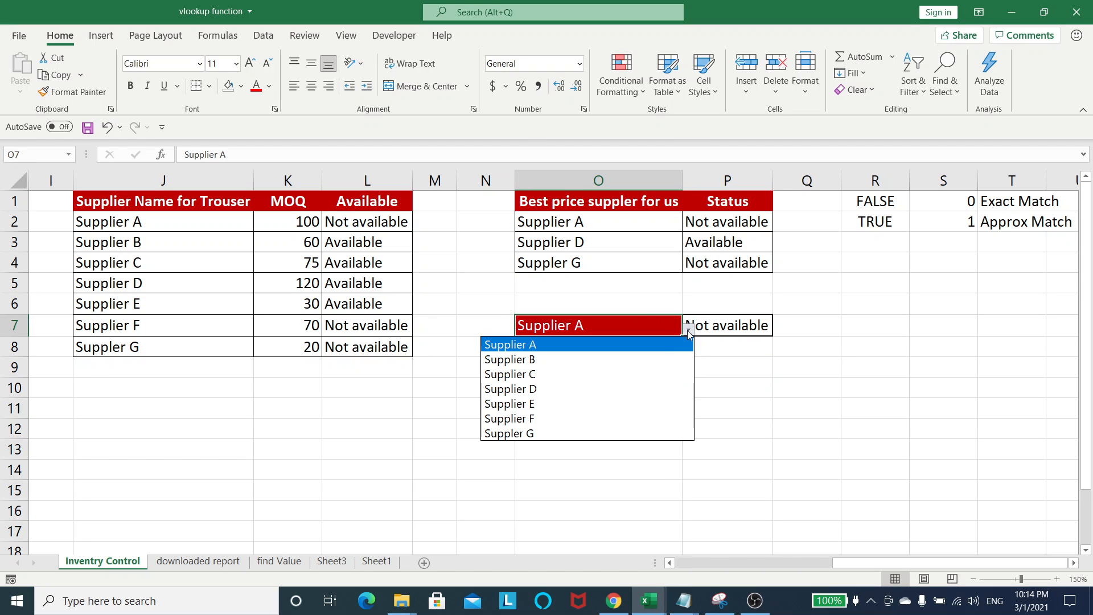
{"action": "left_click", "coordinate": [598, 434]}
{"action": "left_click", "coordinate": [692, 327]}
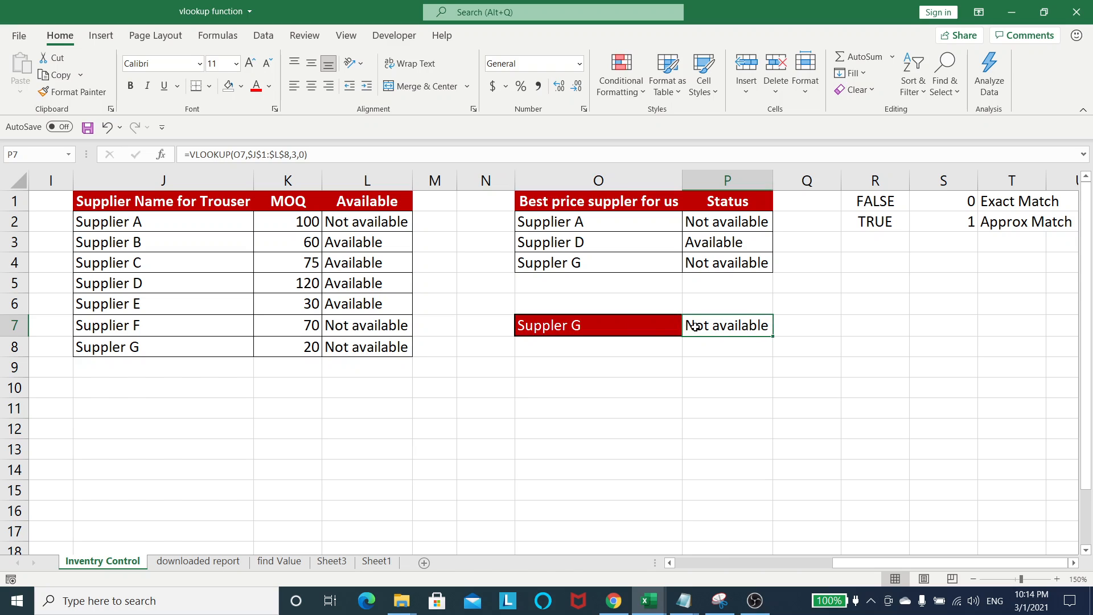
Set the supplier in O7 to Supplier D and check its availability formula in P7
{"action": "left_click", "coordinate": [667, 328]}
{"action": "left_click", "coordinate": [689, 329]}
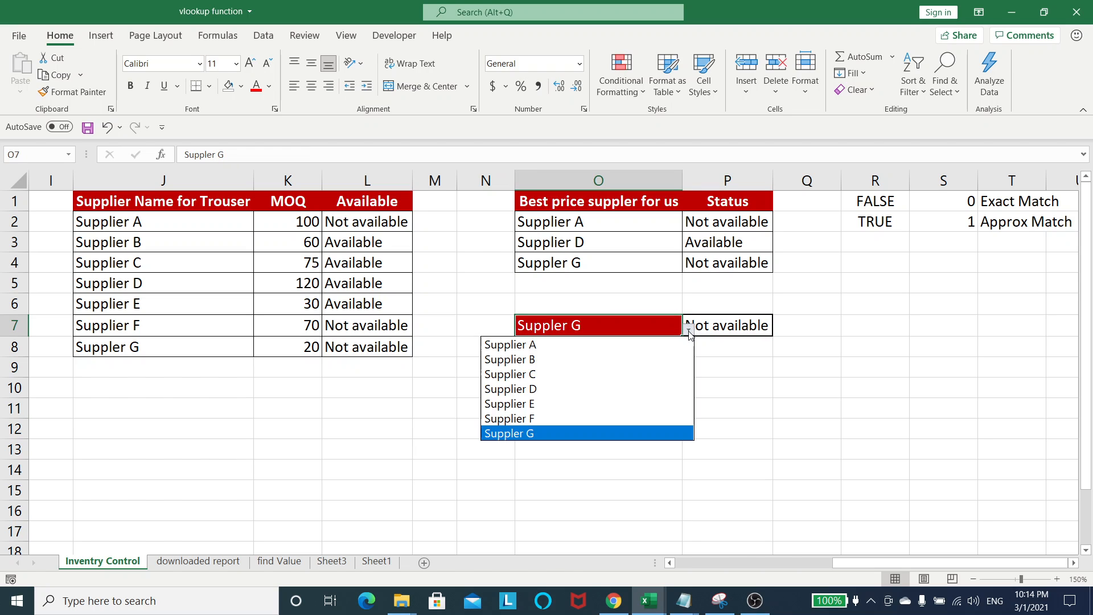
{"action": "left_click", "coordinate": [628, 394]}
{"action": "left_click", "coordinate": [714, 364]}
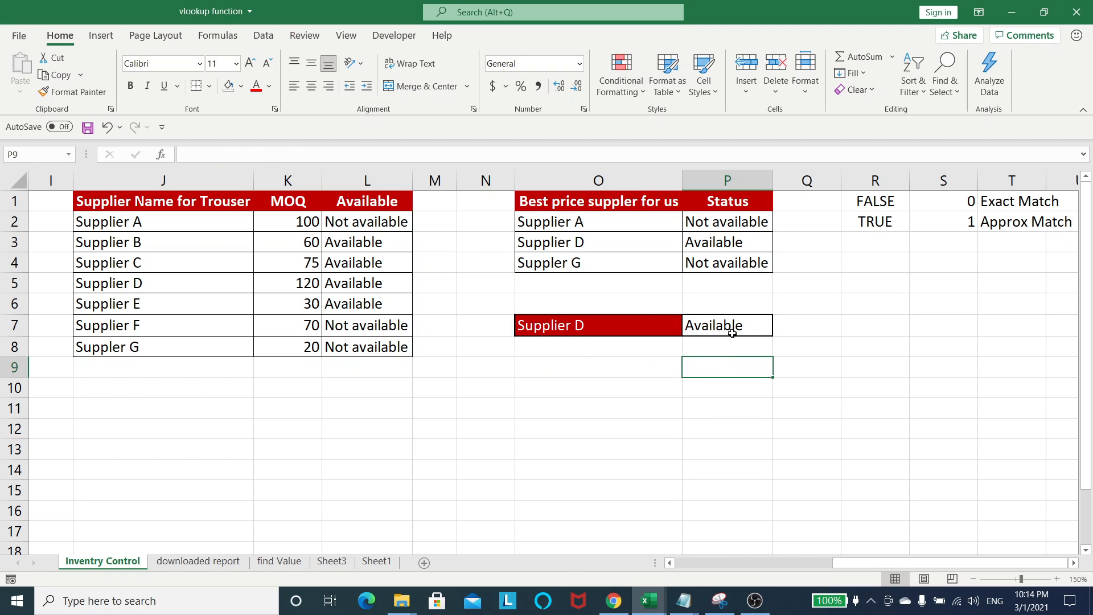
{"action": "left_click", "coordinate": [732, 326]}
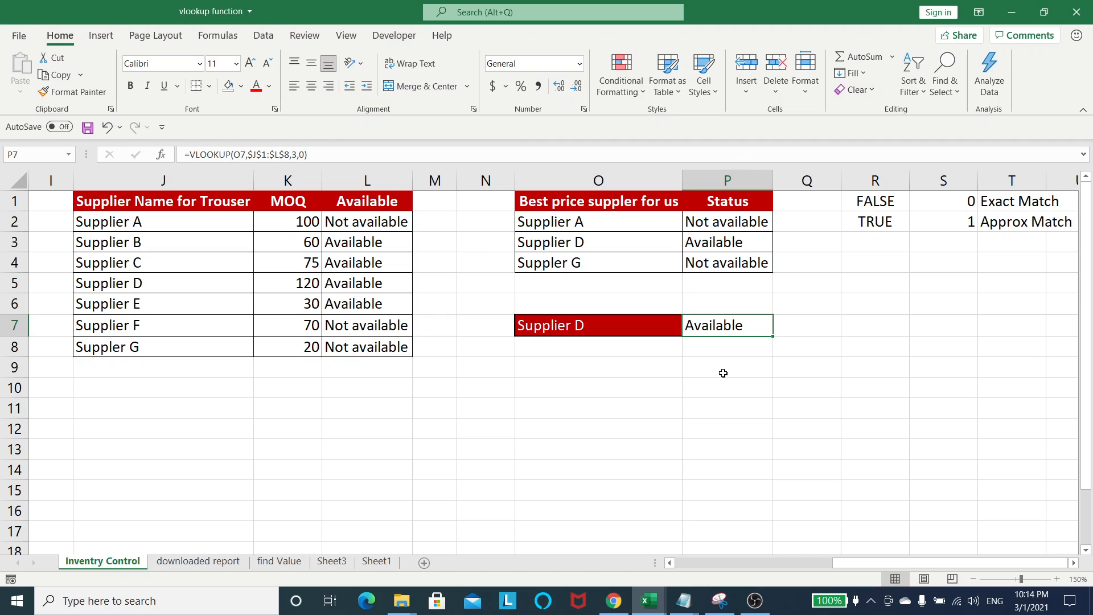
{"action": "left_click", "coordinate": [586, 324]}
{"action": "left_click", "coordinate": [738, 319]}
Open the find Value sheet and examine the Comp Code lists in columns A and G
{"action": "left_click", "coordinate": [285, 562]}
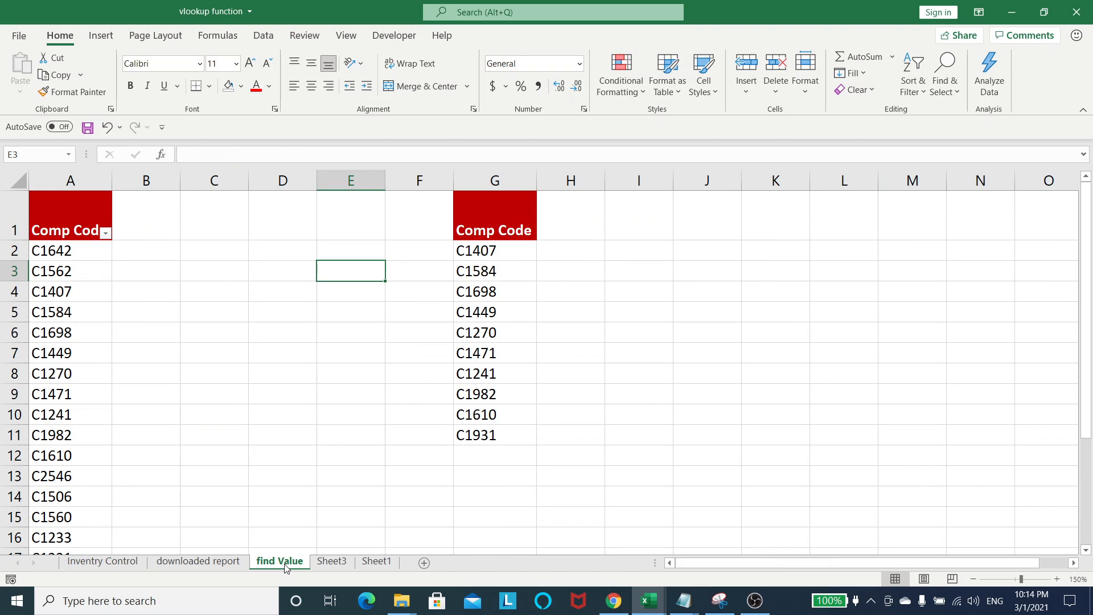
{"action": "left_click", "coordinate": [285, 312]}
{"action": "left_click", "coordinate": [506, 233]}
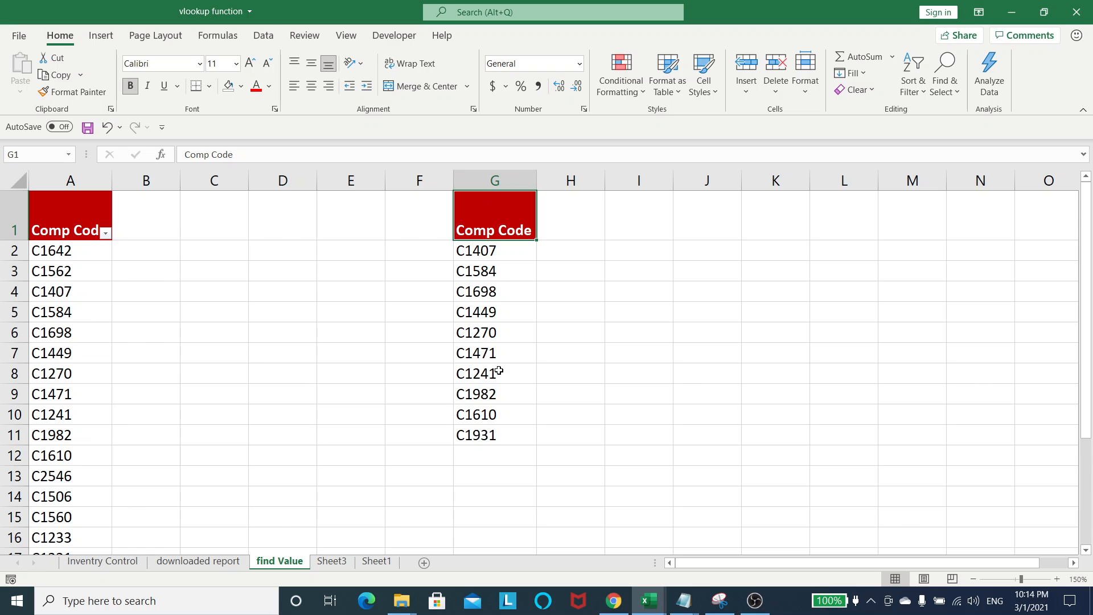
{"action": "left_click", "coordinate": [490, 450]}
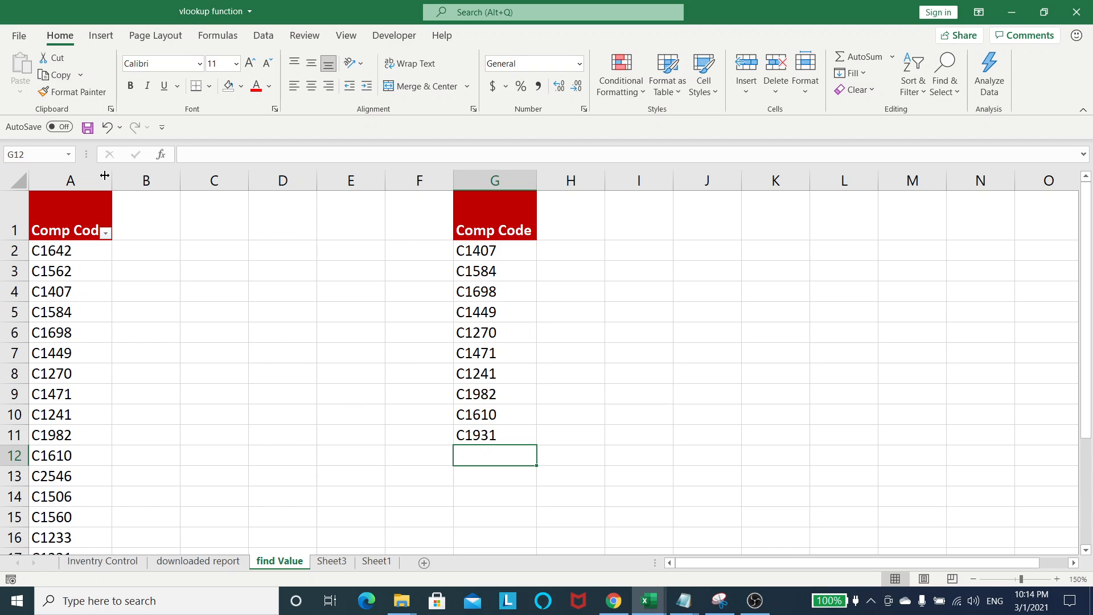
{"action": "left_click", "coordinate": [78, 173]}
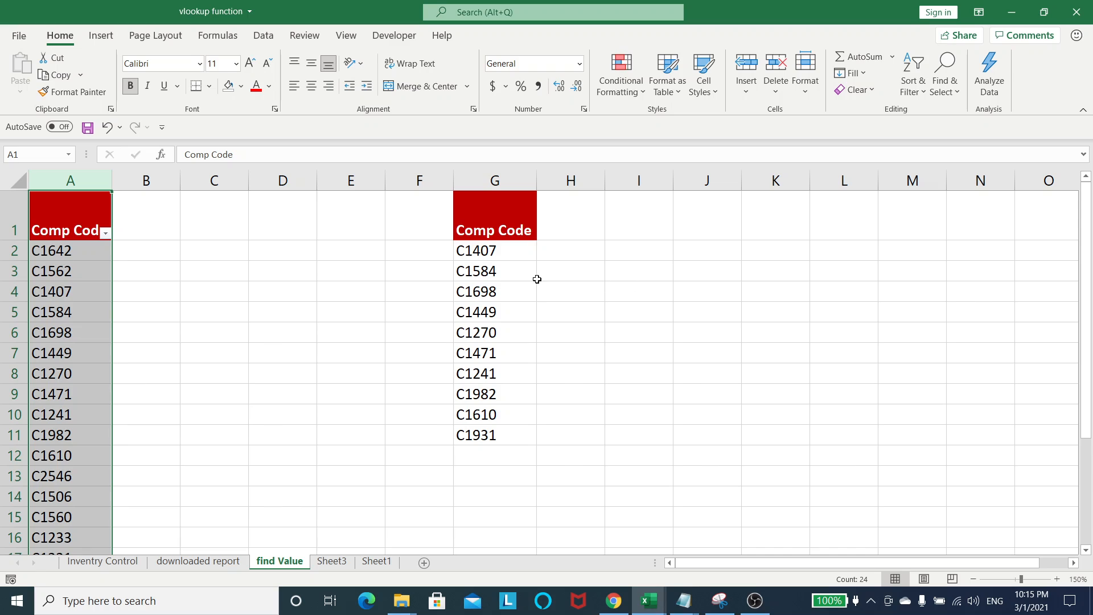
{"action": "left_click", "coordinate": [596, 251]}
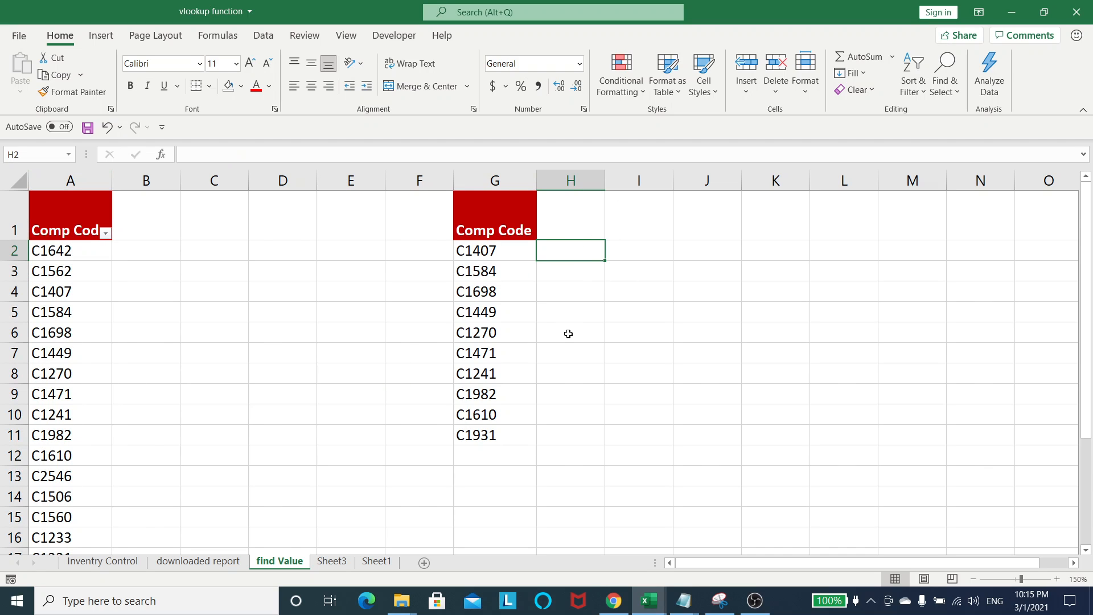
{"action": "left_click", "coordinate": [510, 252]}
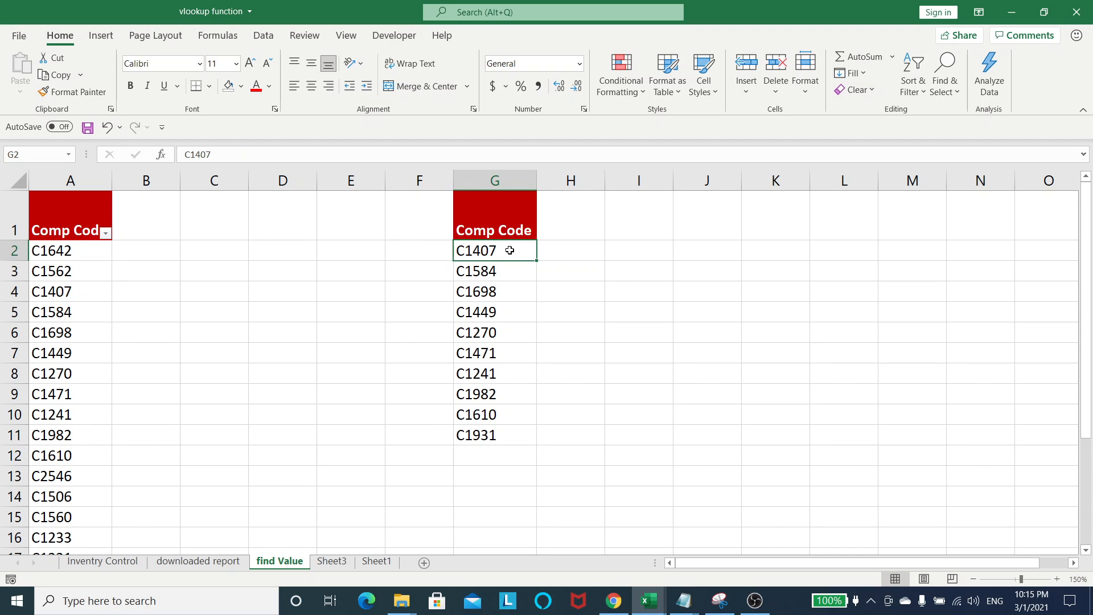
{"action": "left_click_drag", "start_coordinate": [511, 210], "coordinate": [506, 441]}
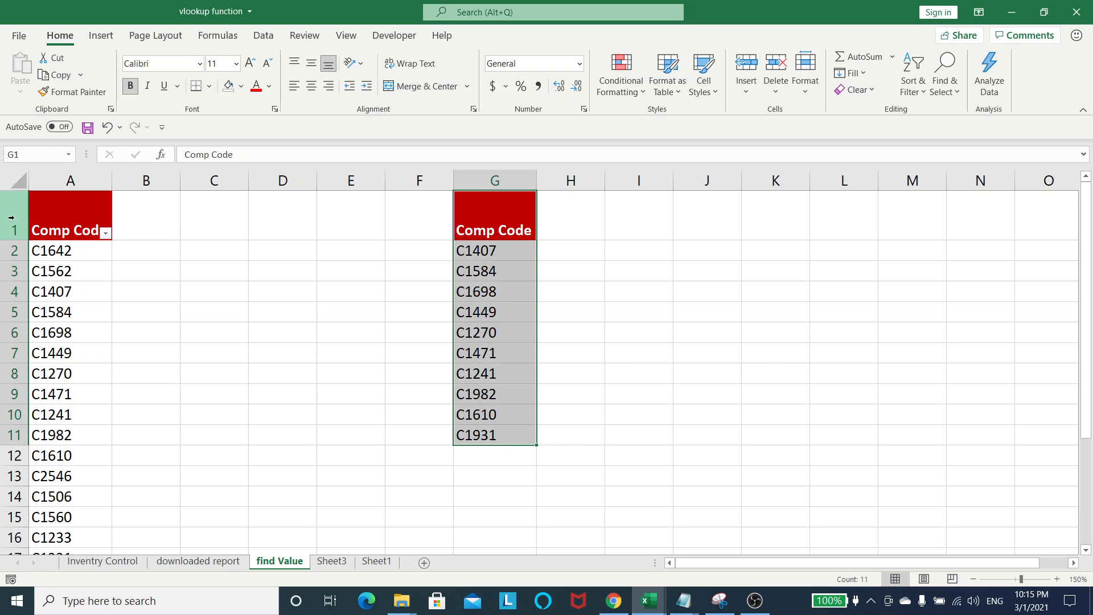
{"action": "left_click", "coordinate": [66, 177]}
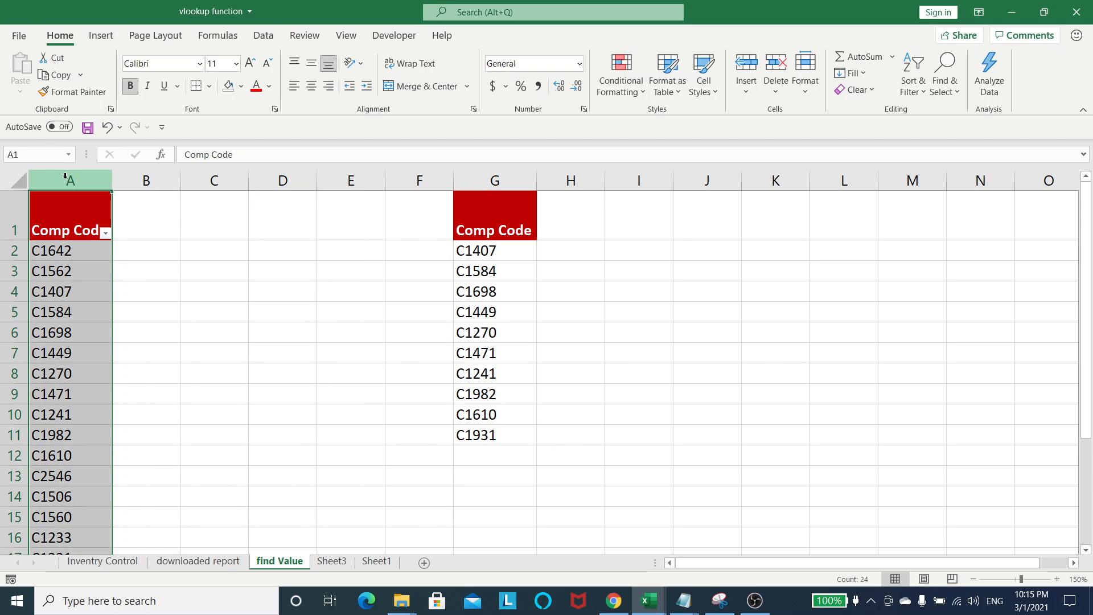
Enter =VLOOKUP(G2,$A:$A,1,0) in H2 to find the first column G code in column A
{"action": "left_click", "coordinate": [561, 252]}
{"action": "type", "text": "=vl"}
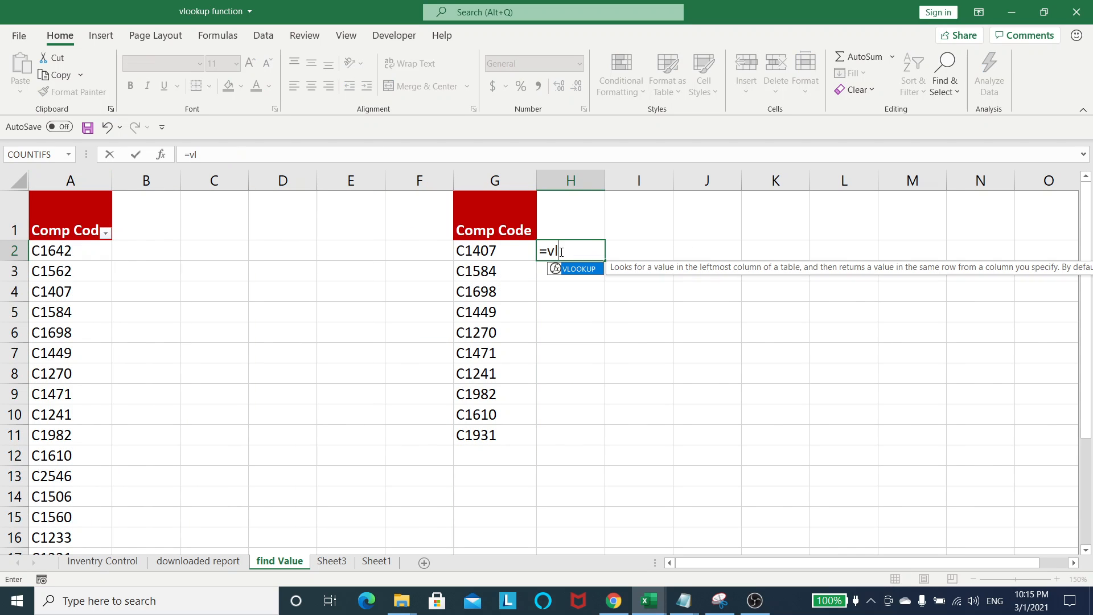
{"action": "key", "text": "Tab"}
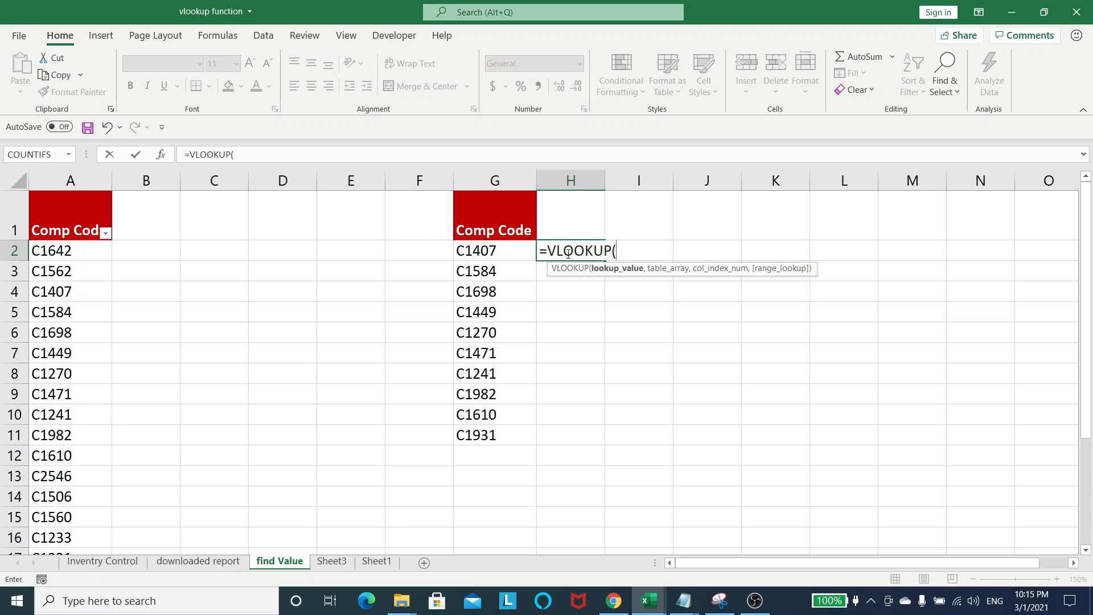
{"action": "left_click", "coordinate": [494, 248]}
{"action": "type", "text": ","}
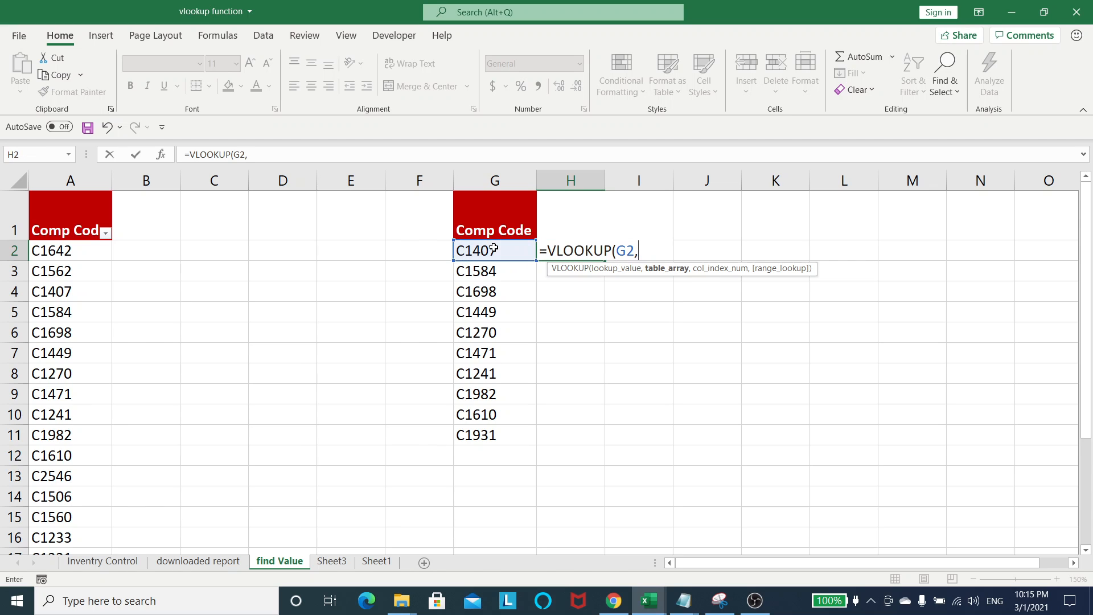
{"action": "left_click", "coordinate": [58, 178]}
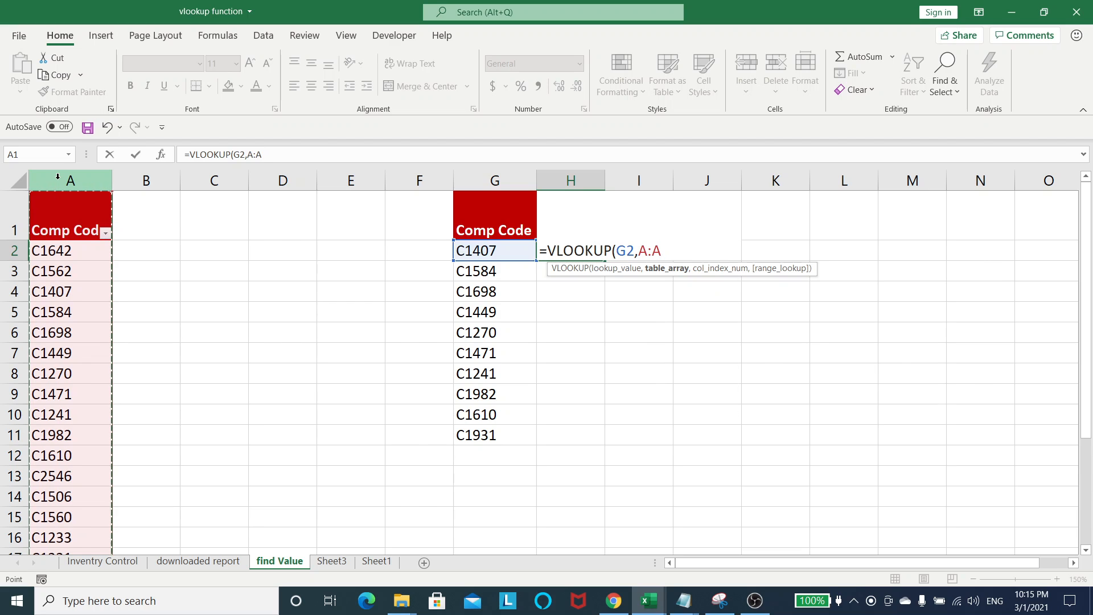
{"action": "key", "text": "F4"}
{"action": "type", "text": ","}
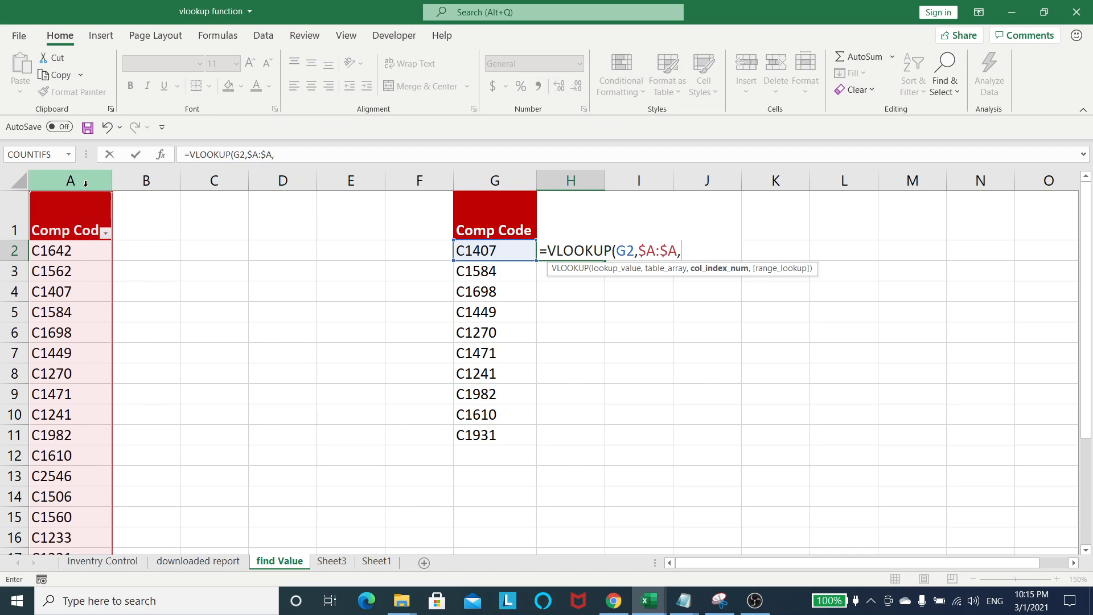
{"action": "type", "text": "1"}
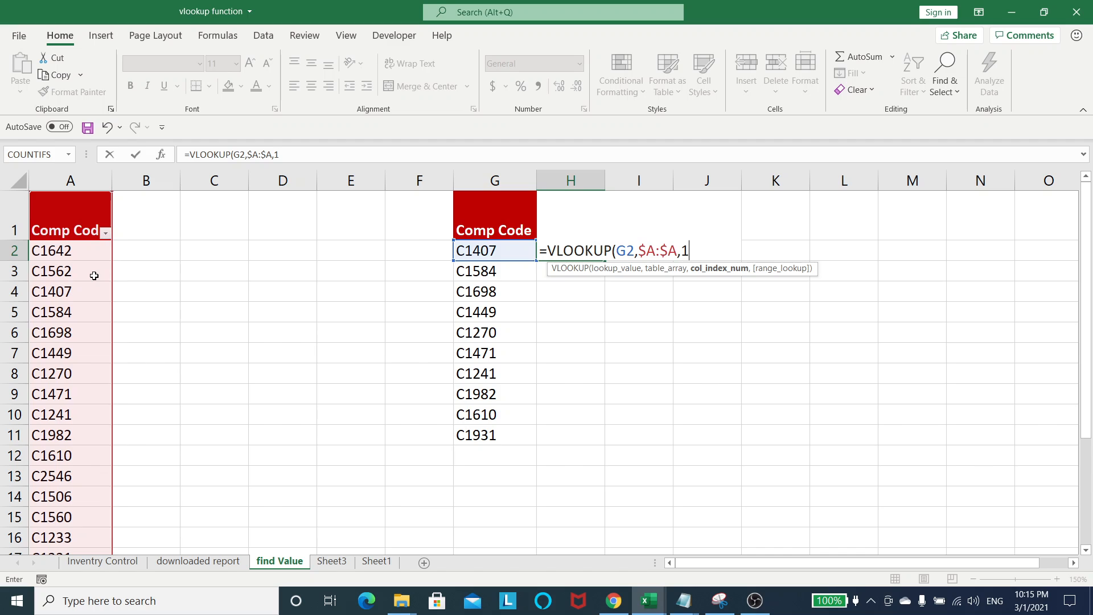
{"action": "type", "text": ","}
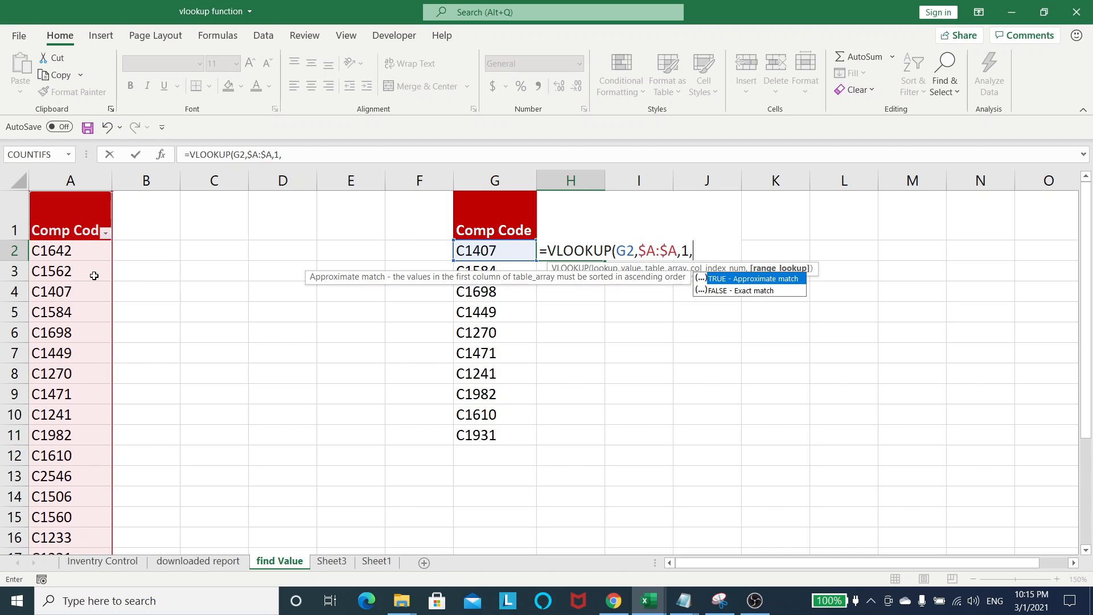
{"action": "type", "text": "0)"}
{"action": "key", "text": "Return"}
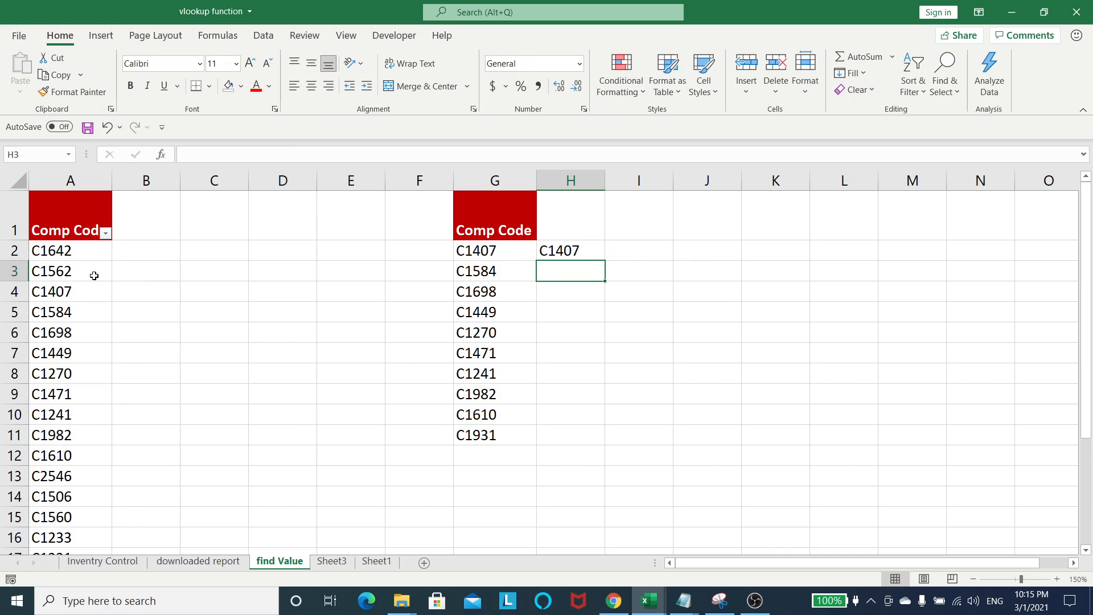
Fill the lookup formula from H2 down to H11 and compare the last result with its code in G11
{"action": "left_click", "coordinate": [556, 250]}
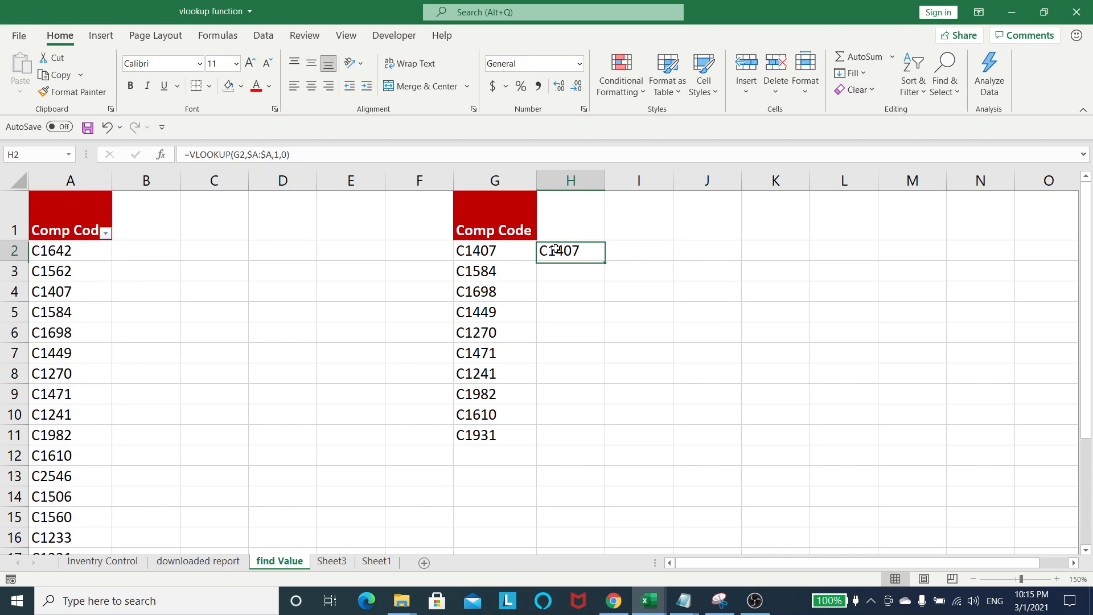
{"action": "double_click", "coordinate": [609, 263]}
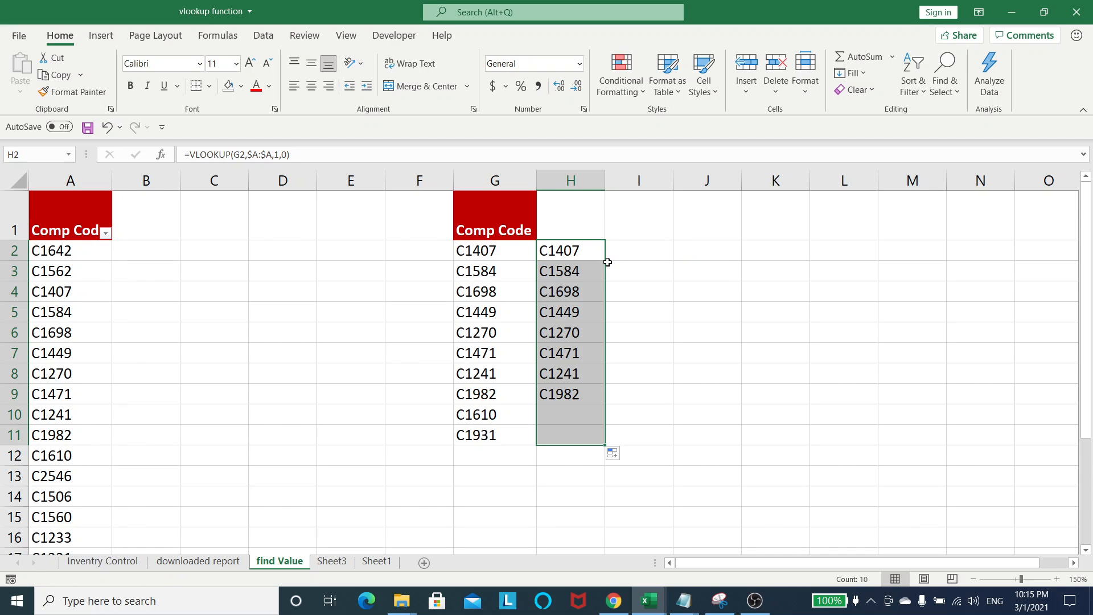
{"action": "left_click", "coordinate": [574, 466]}
{"action": "left_click", "coordinate": [576, 436]}
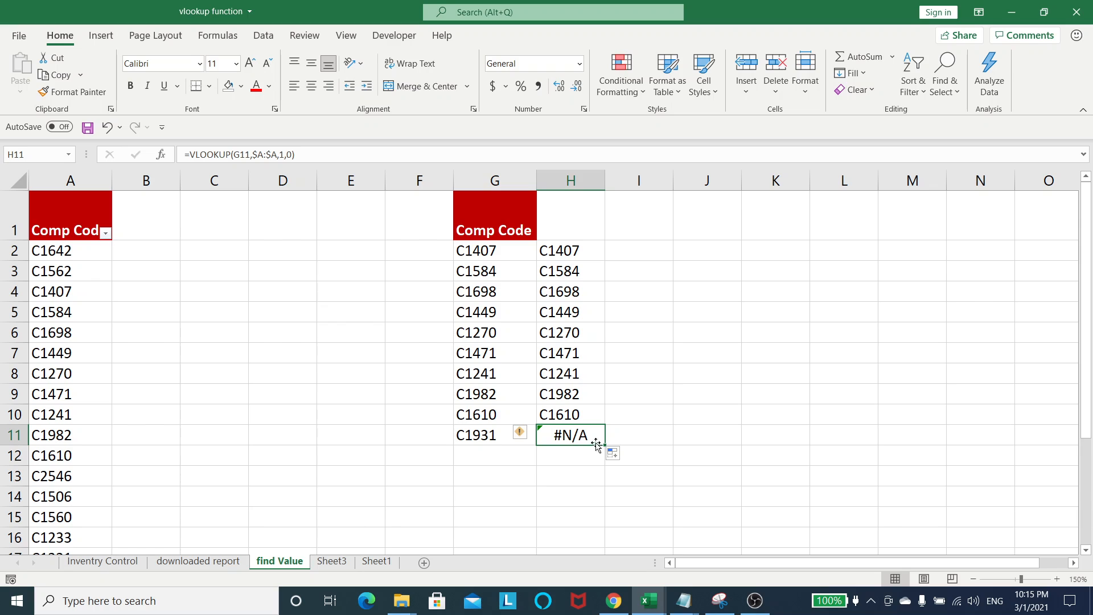
{"action": "left_click", "coordinate": [482, 440]}
{"action": "left_click", "coordinate": [577, 436]}
Copy the code C1931 from G11, search column A for it, and recheck the formula in H11
{"action": "left_click", "coordinate": [480, 438]}
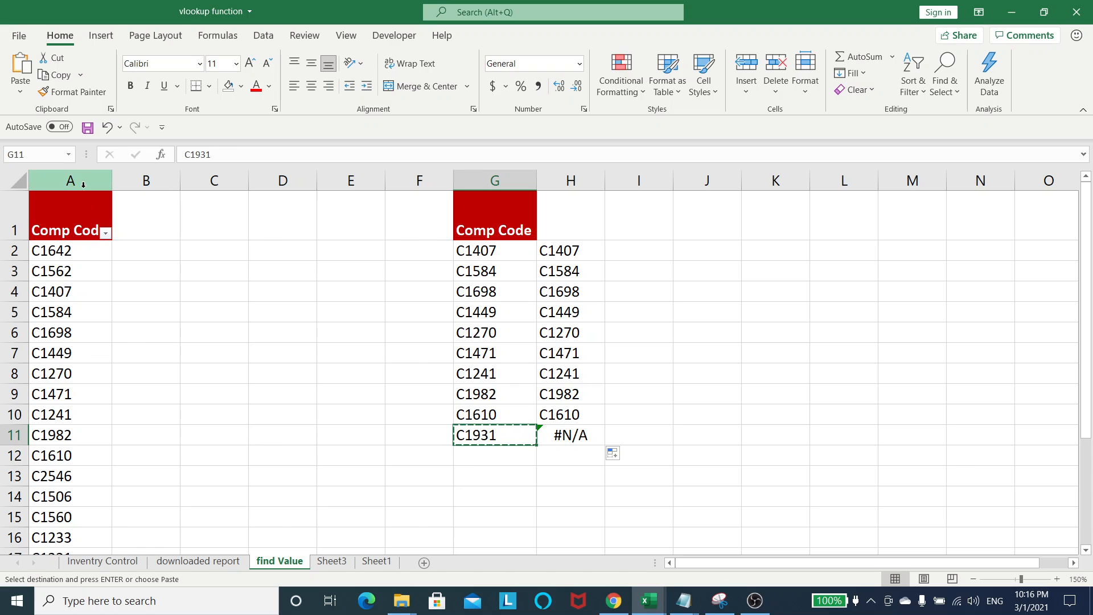
{"action": "left_click", "coordinate": [83, 184]}
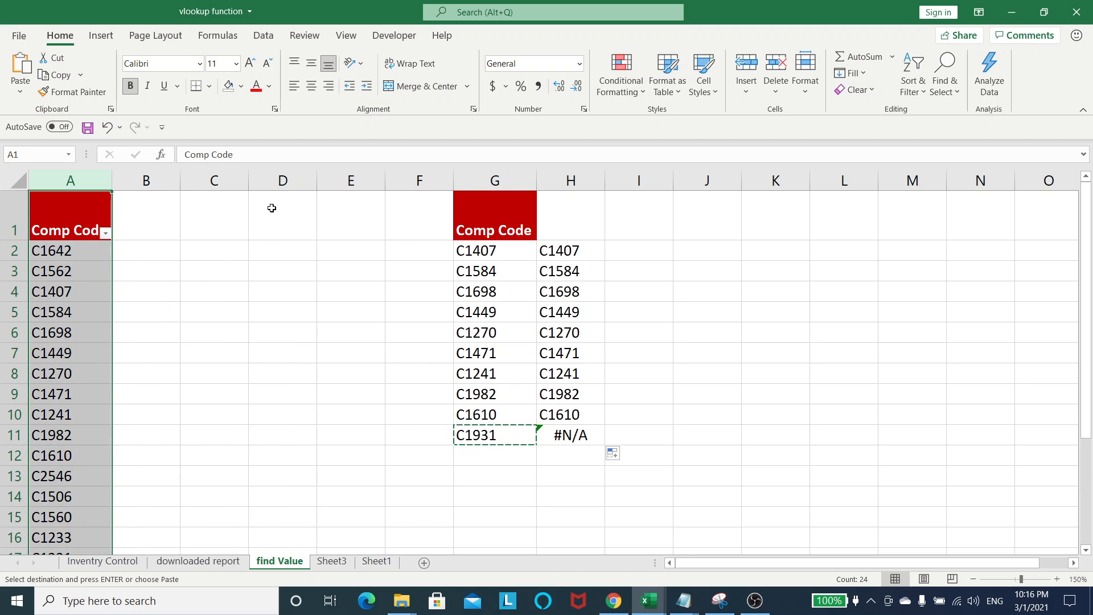
{"action": "key", "text": "ctrl+f"}
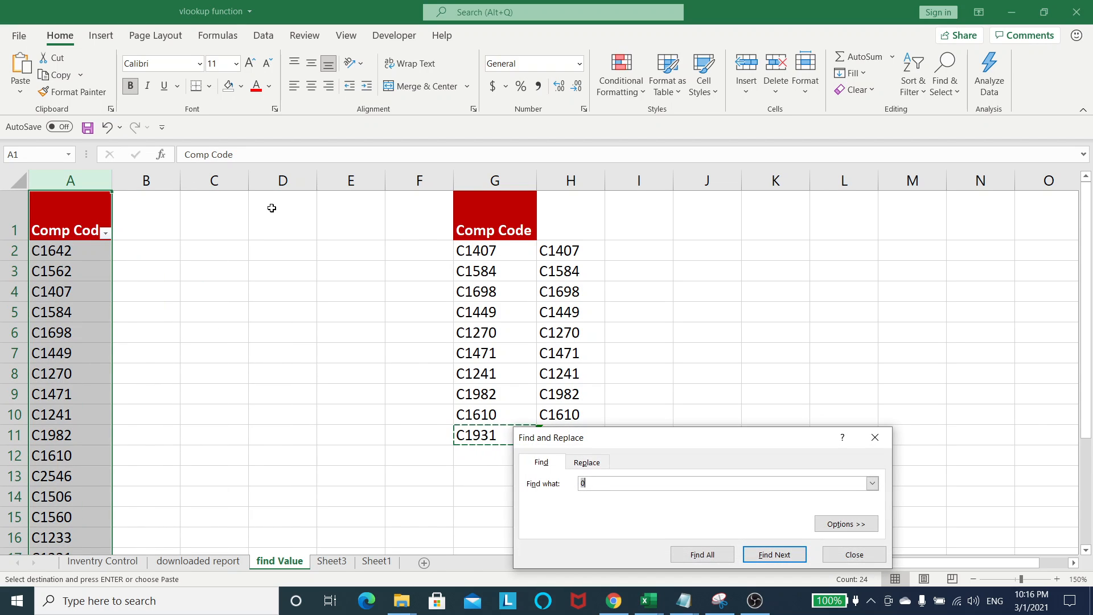
{"action": "type", "text": "C1931"}
{"action": "key", "text": "Return"}
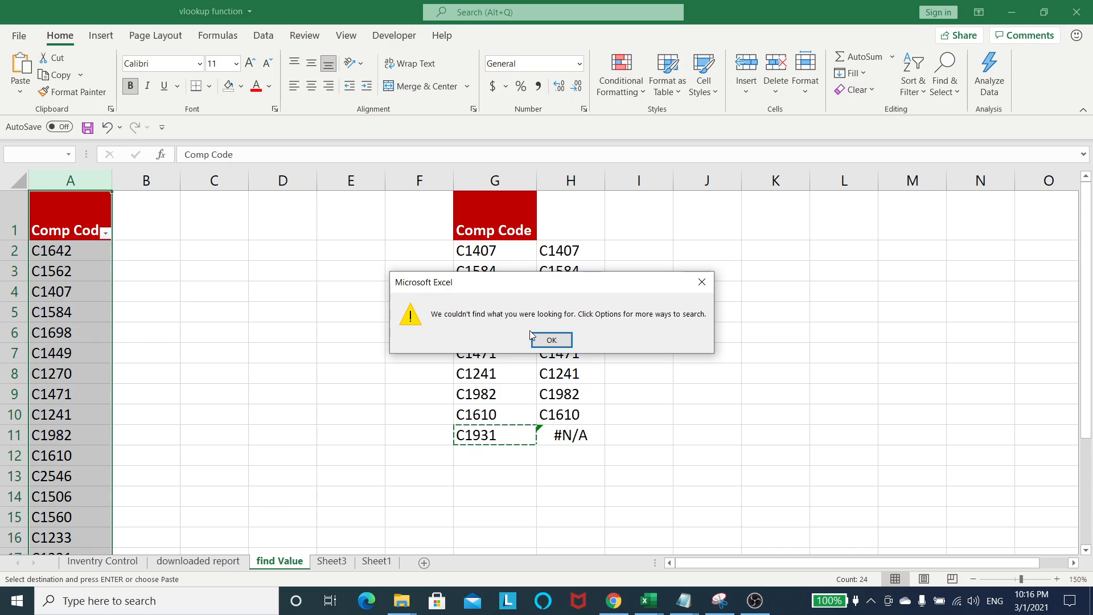
{"action": "left_click", "coordinate": [552, 340]}
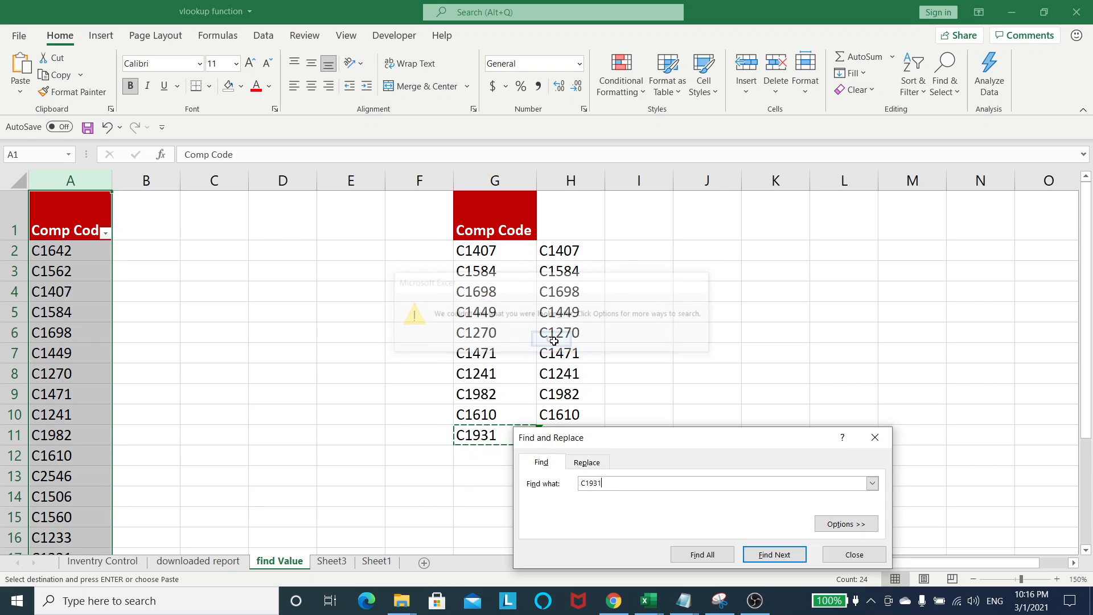
{"action": "left_click", "coordinate": [851, 554]}
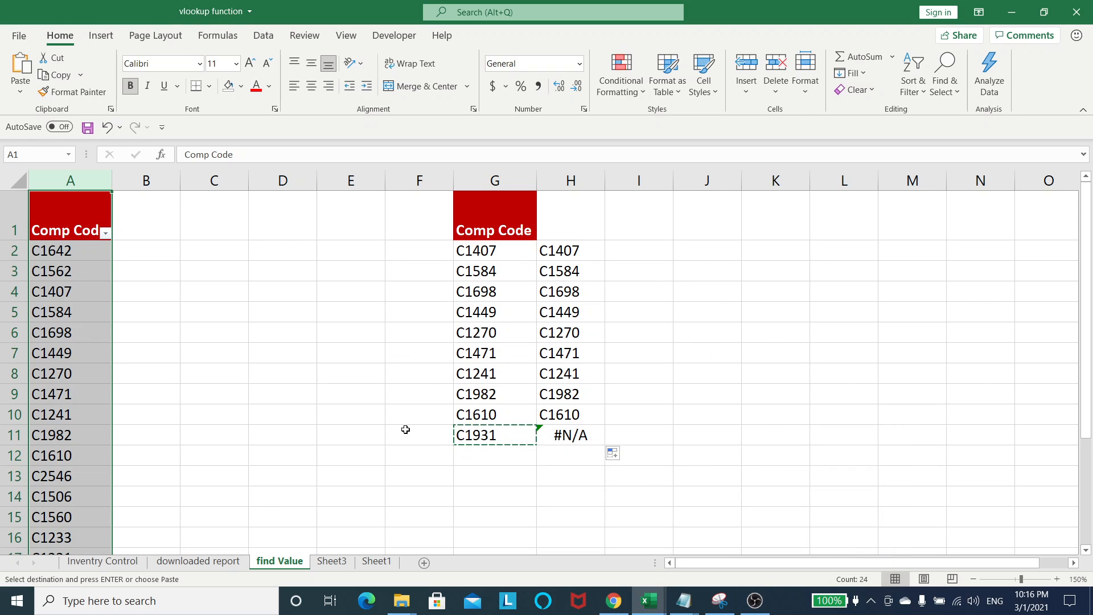
{"action": "key", "text": "Escape"}
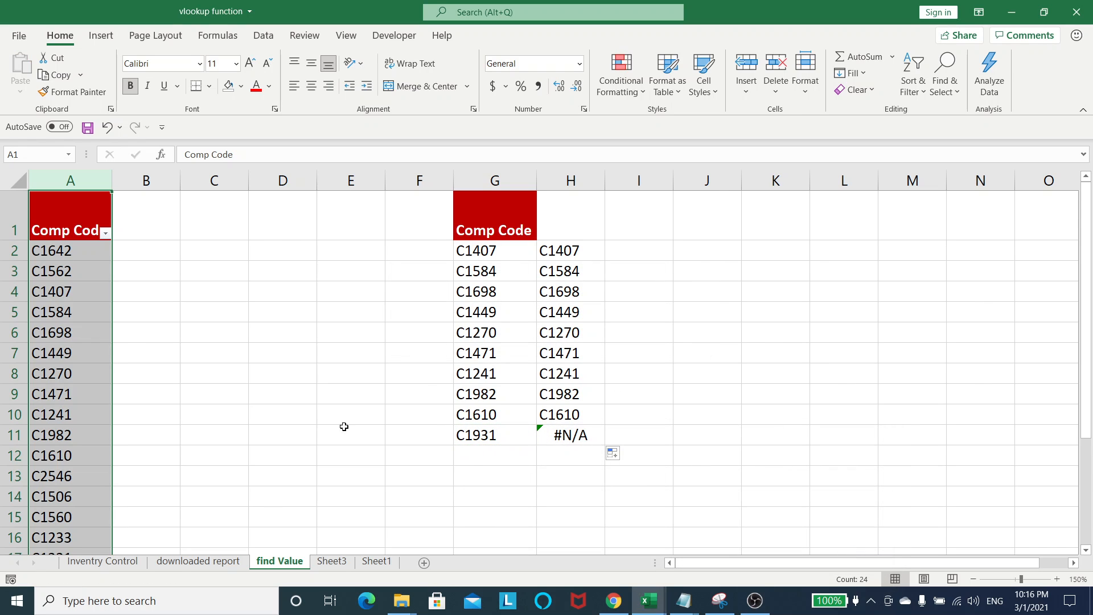
{"action": "left_click", "coordinate": [573, 444]}
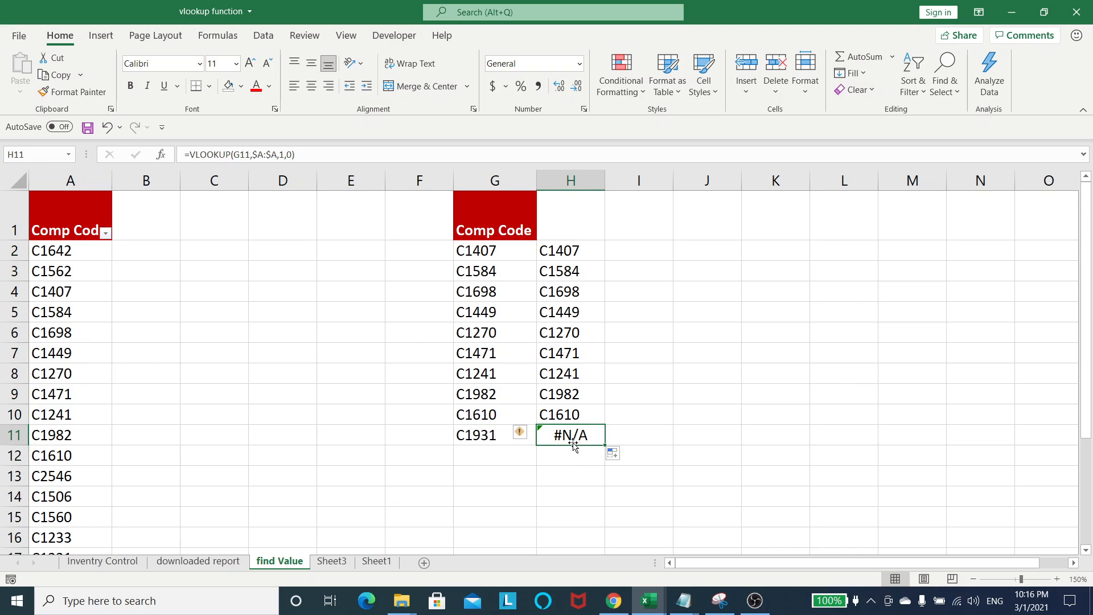
Open Sheet3 and examine the company names in F2:F9, including the repeated Company 1 entries
{"action": "left_click", "coordinate": [333, 563]}
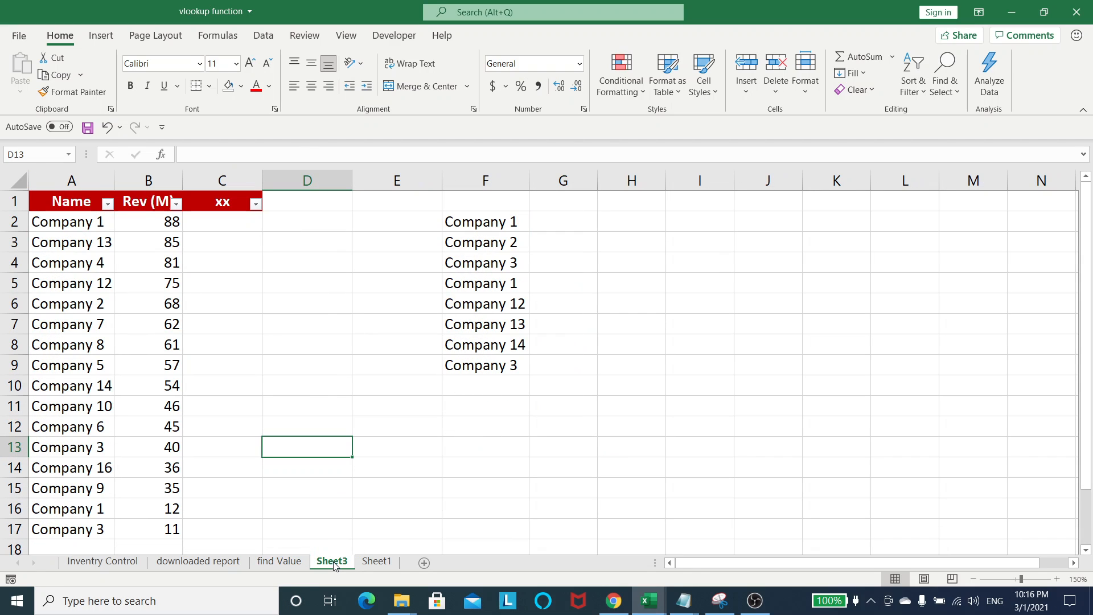
{"action": "left_click", "coordinate": [389, 230]}
{"action": "left_click", "coordinate": [225, 225]}
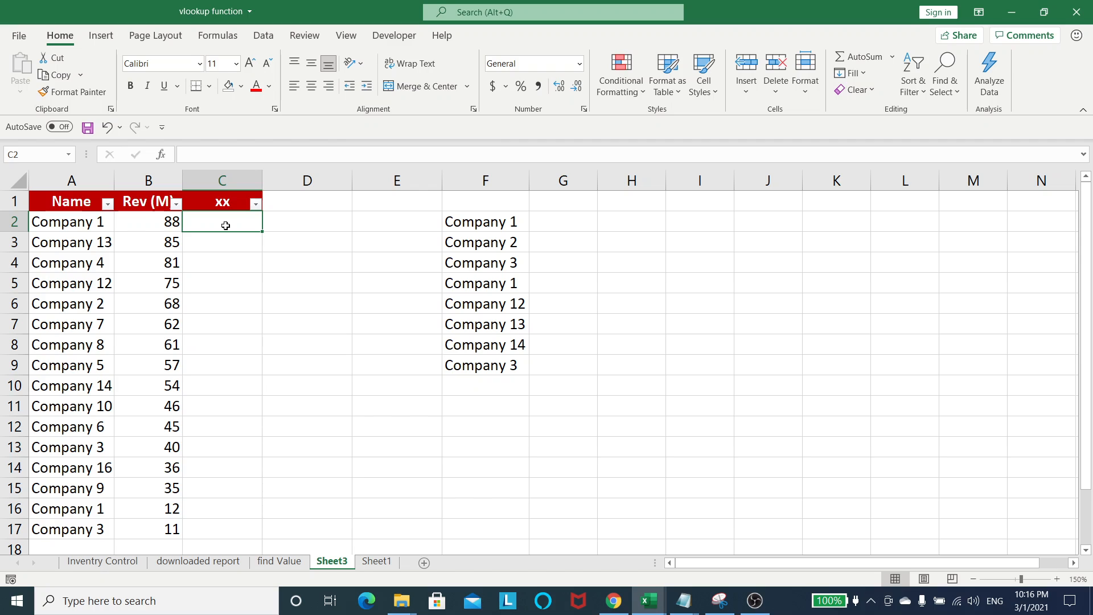
{"action": "left_click", "coordinate": [498, 227]}
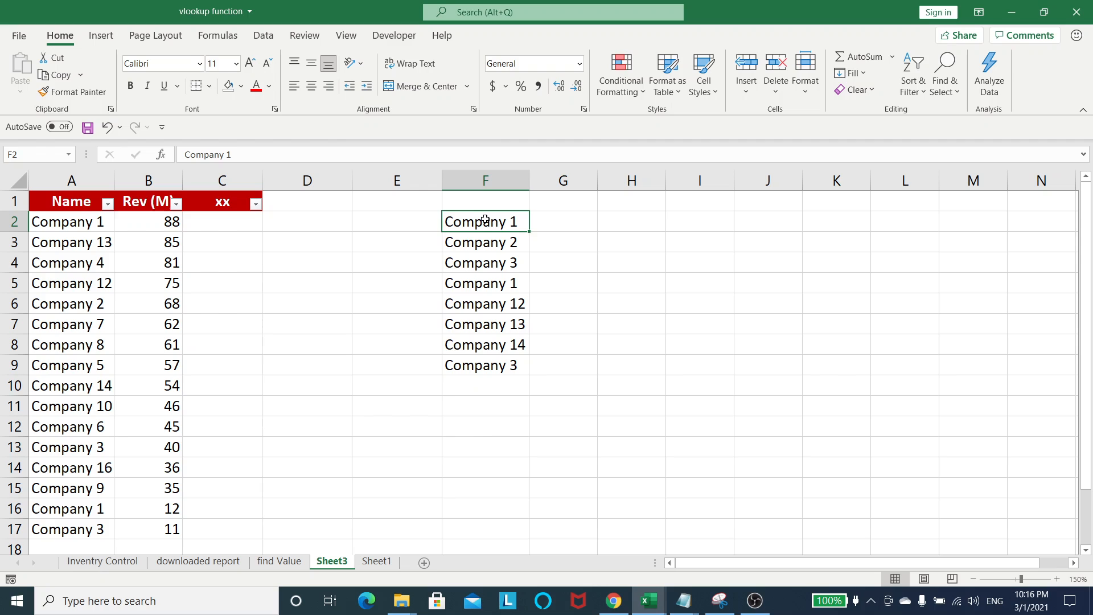
{"action": "left_click", "coordinate": [567, 227]}
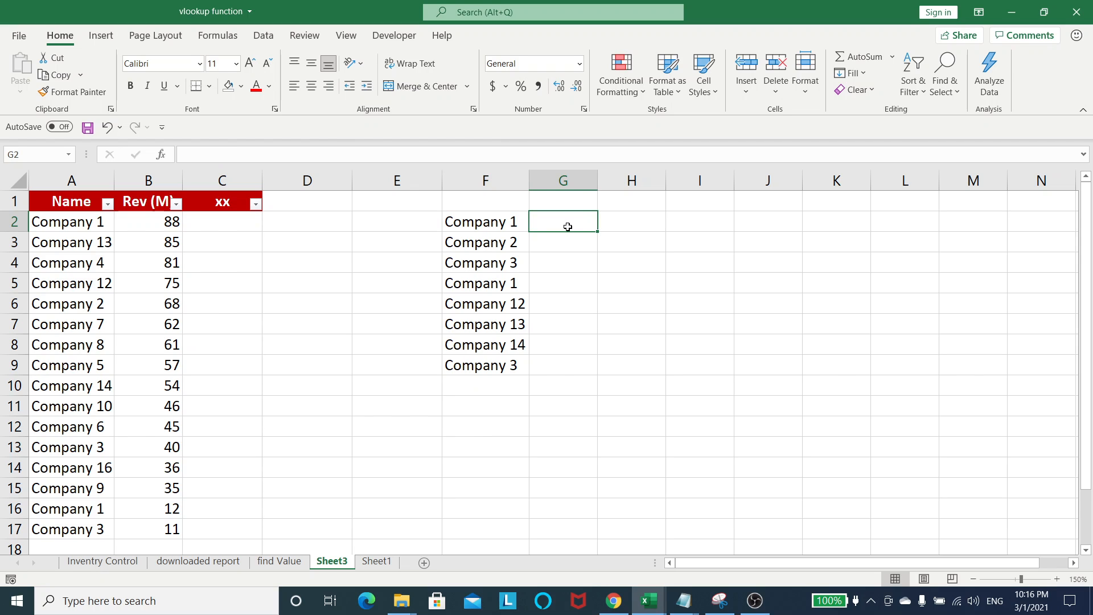
{"action": "left_click", "coordinate": [438, 234]}
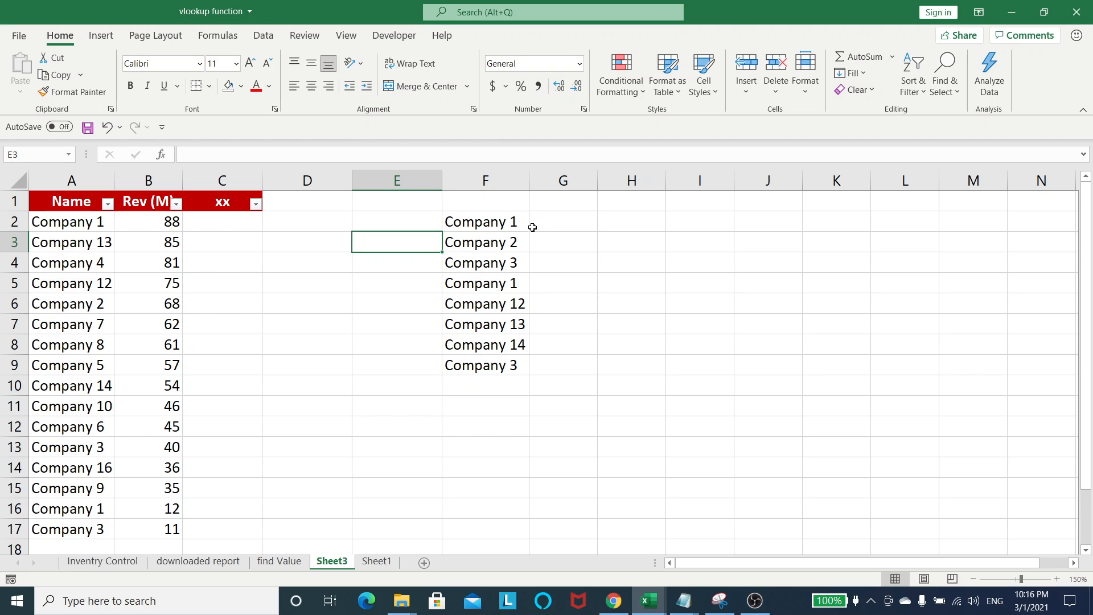
{"action": "left_click", "coordinate": [582, 224]}
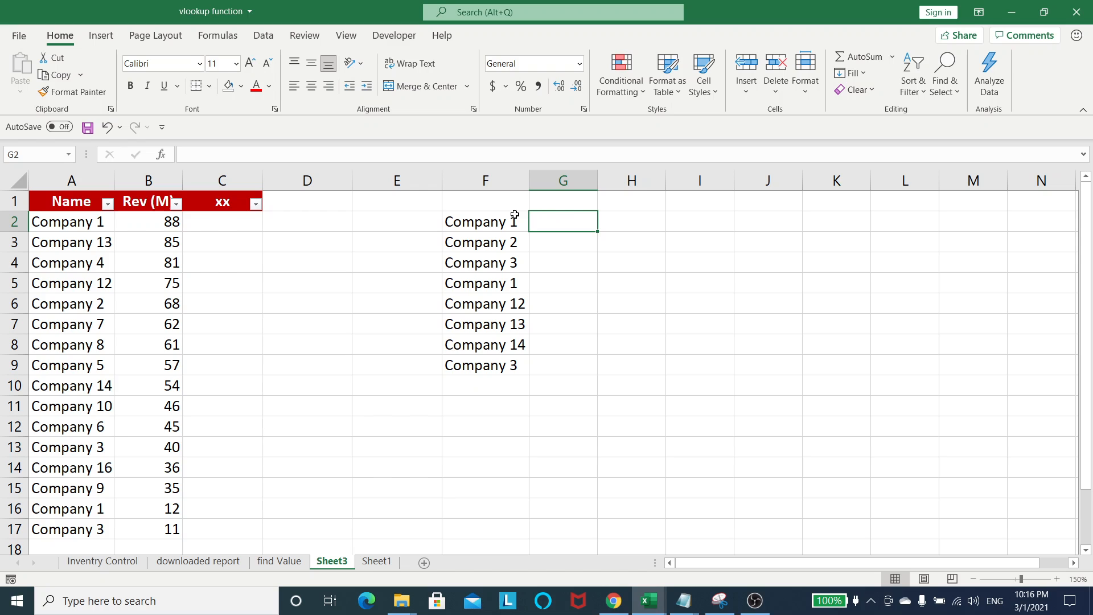
{"action": "left_click_drag", "start_coordinate": [514, 221], "coordinate": [510, 364]}
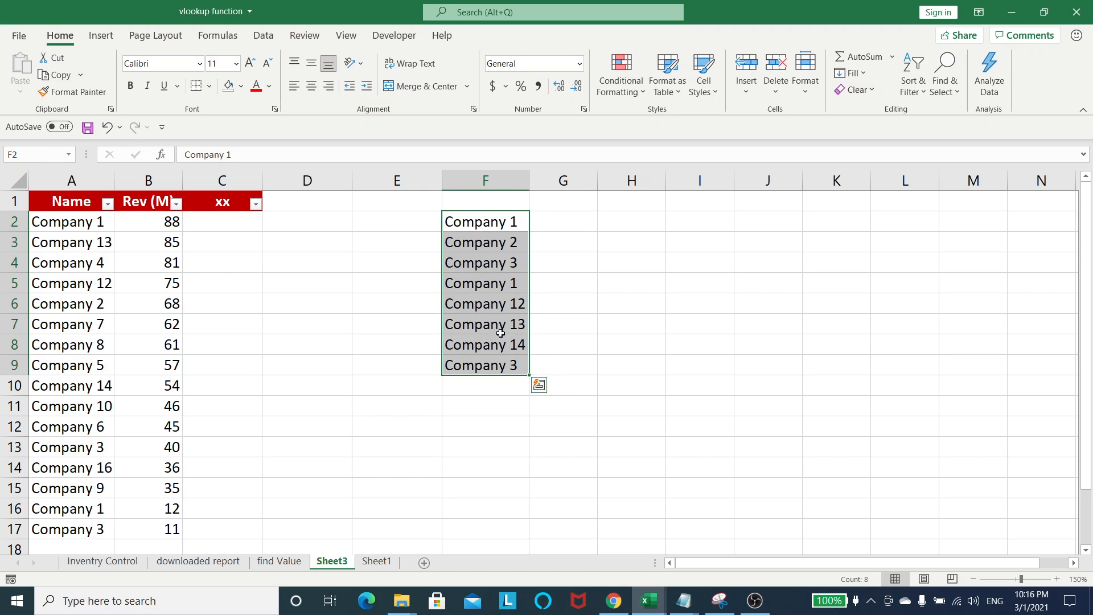
{"action": "left_click", "coordinate": [559, 224]}
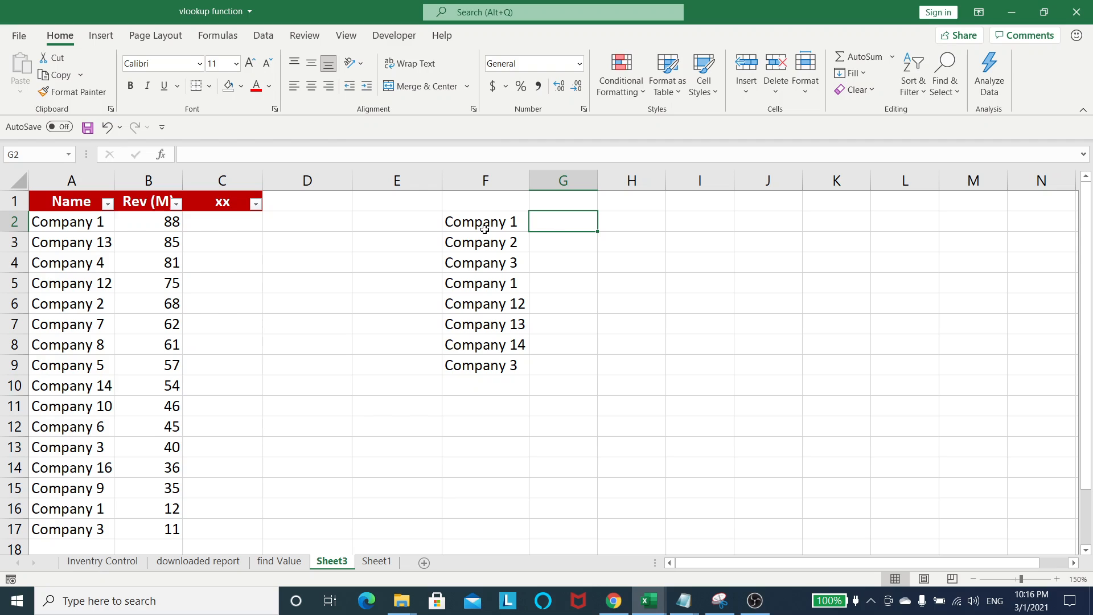
{"action": "left_click", "coordinate": [514, 222]}
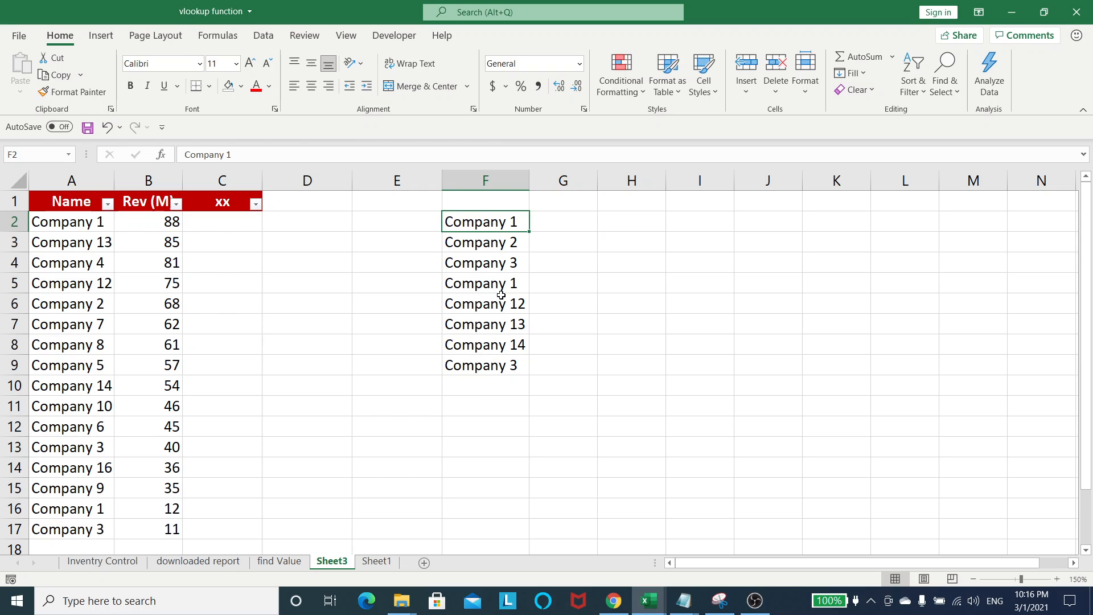
{"action": "left_click", "coordinate": [496, 285]}
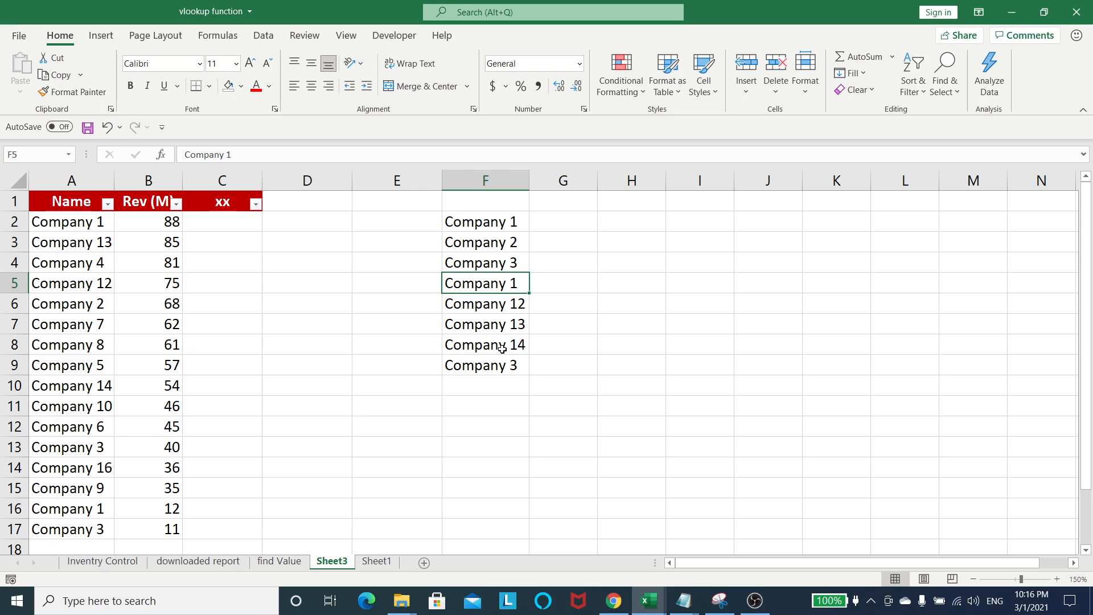
Compare the Rev (M) values of the two Company 1 entries in rows 2 and 16 of the source table
{"action": "left_click", "coordinate": [101, 235]}
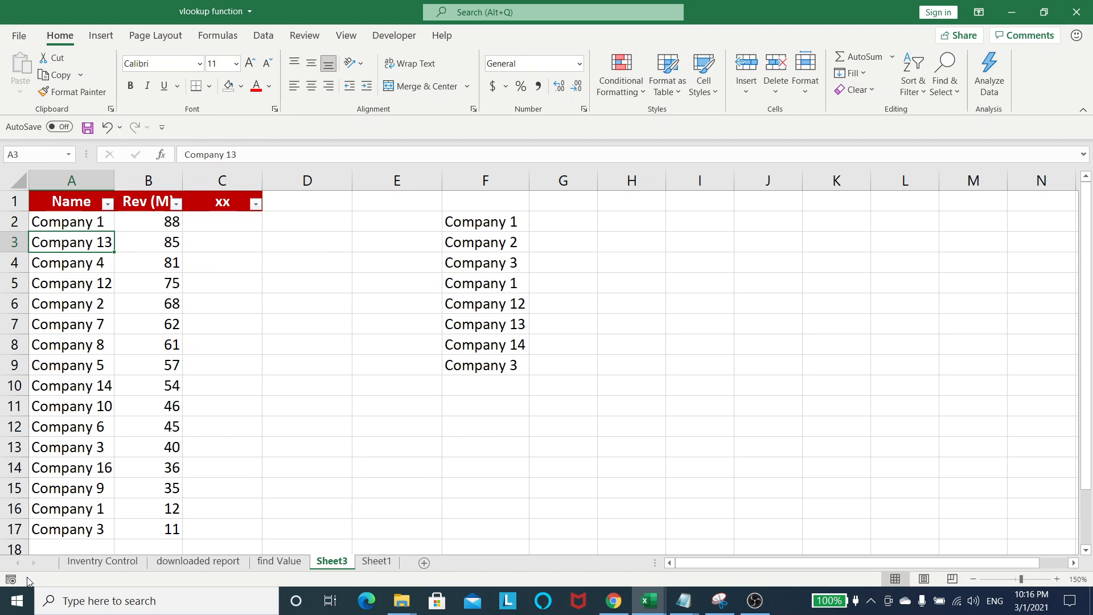
{"action": "left_click", "coordinate": [76, 221]}
{"action": "left_click", "coordinate": [152, 220]}
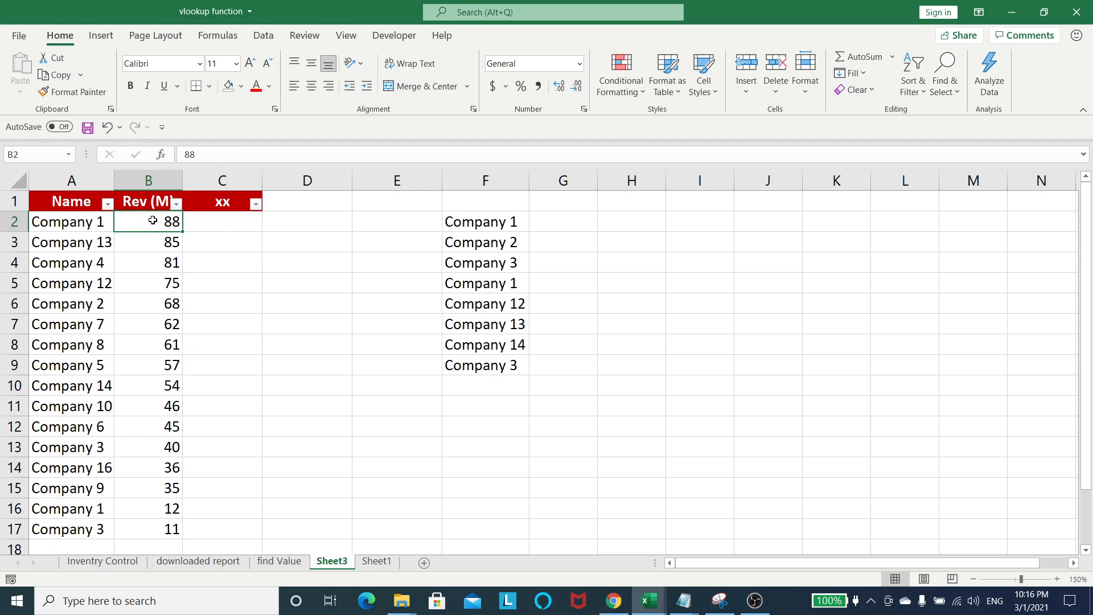
{"action": "left_click", "coordinate": [79, 504]}
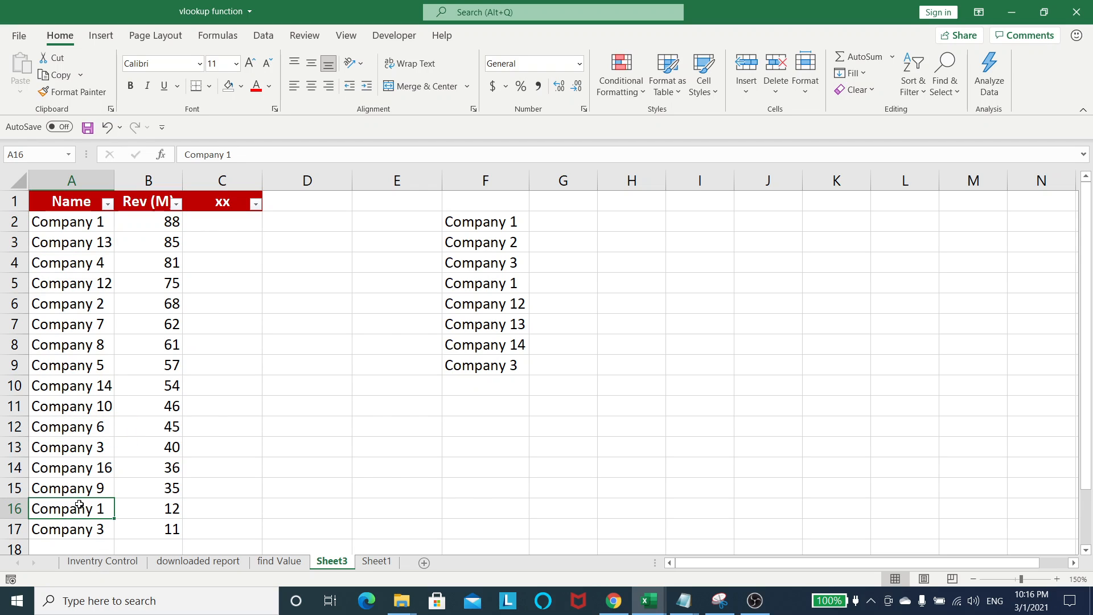
{"action": "left_click", "coordinate": [155, 512]}
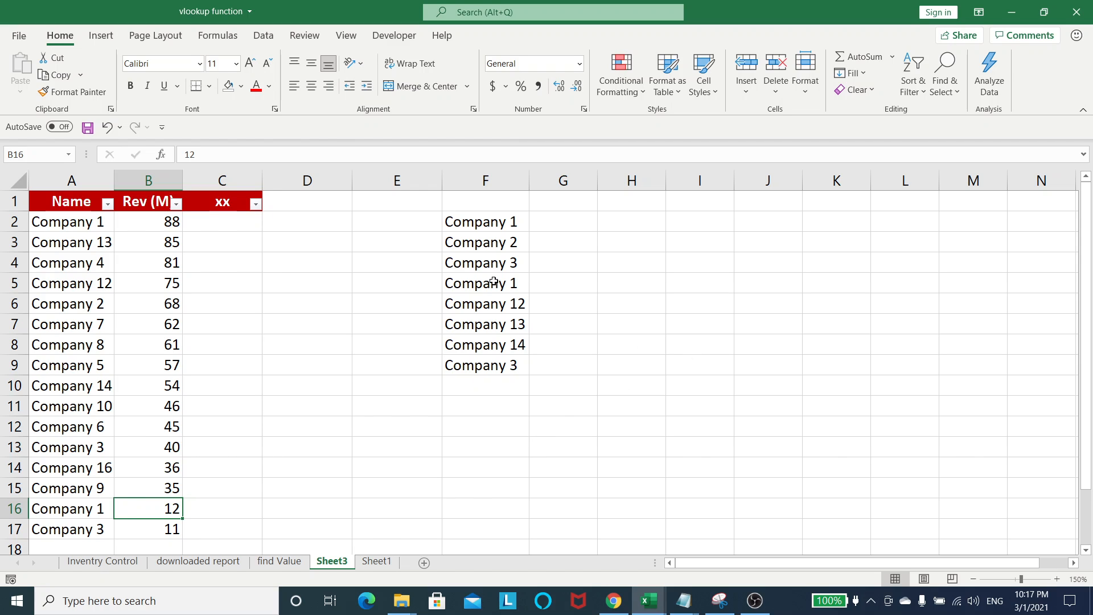
Enter =VLOOKUP(F2,$A$1:$B$17,2,0) in G2 to return the revenue of the first company in column F
{"action": "left_click", "coordinate": [573, 220]}
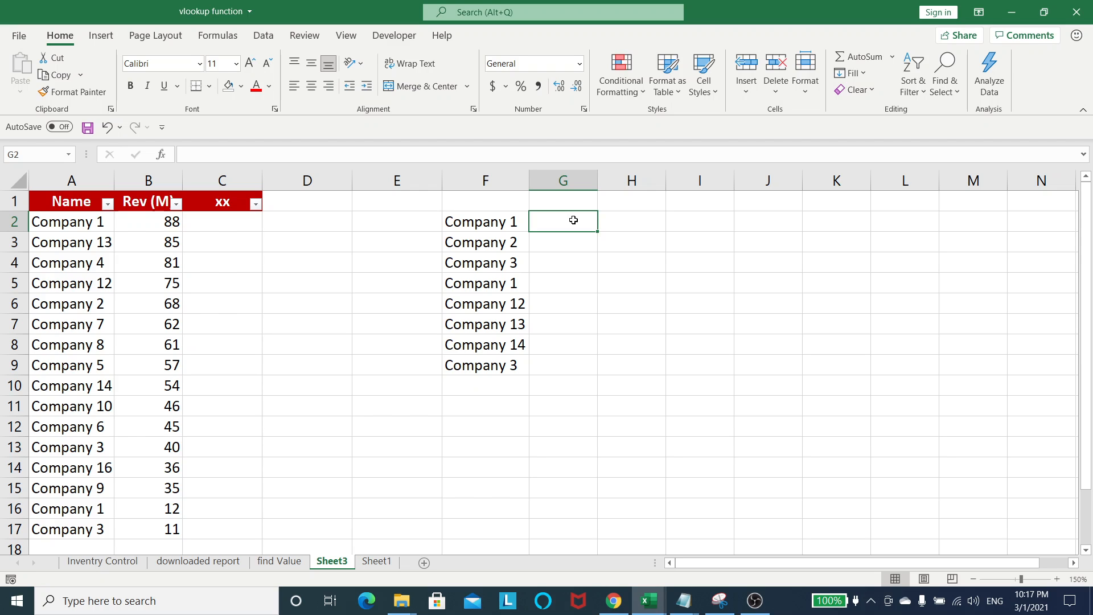
{"action": "type", "text": "=vl"}
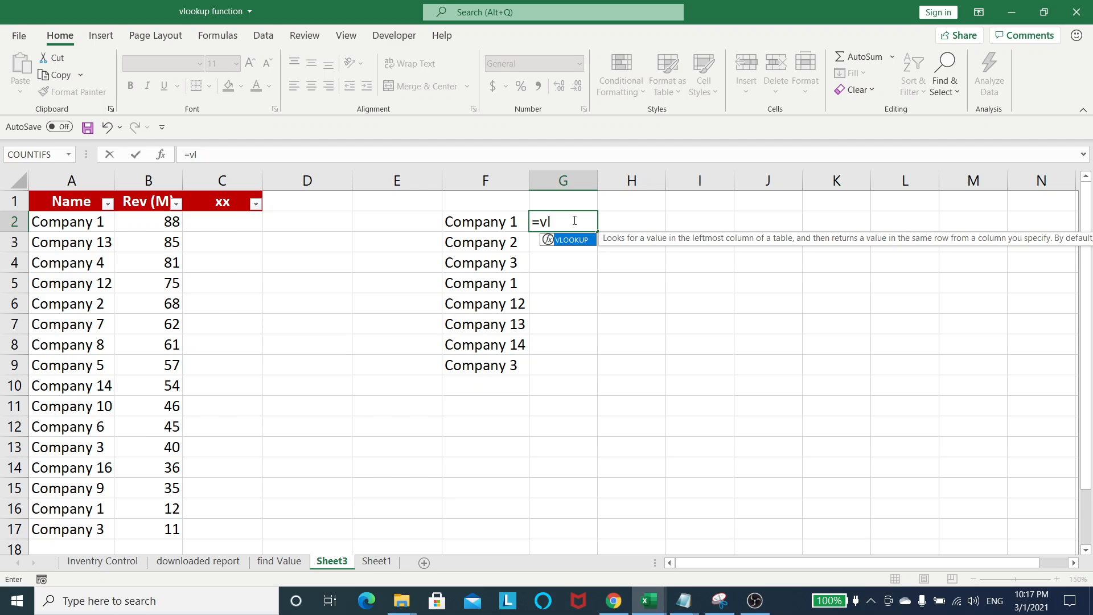
{"action": "key", "text": "Tab"}
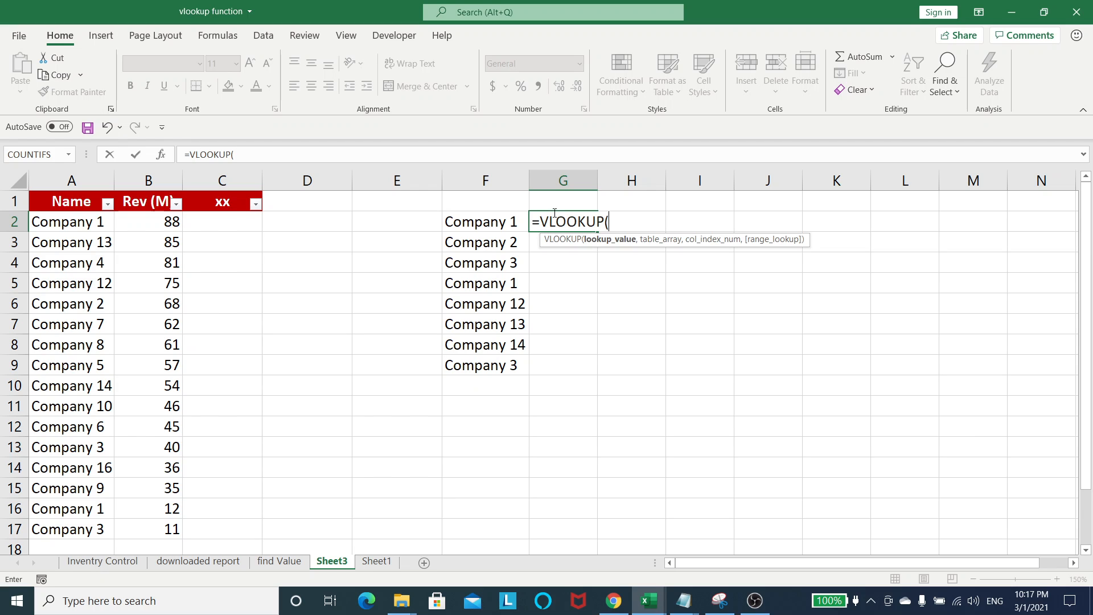
{"action": "left_click", "coordinate": [495, 231]}
{"action": "type", "text": ","}
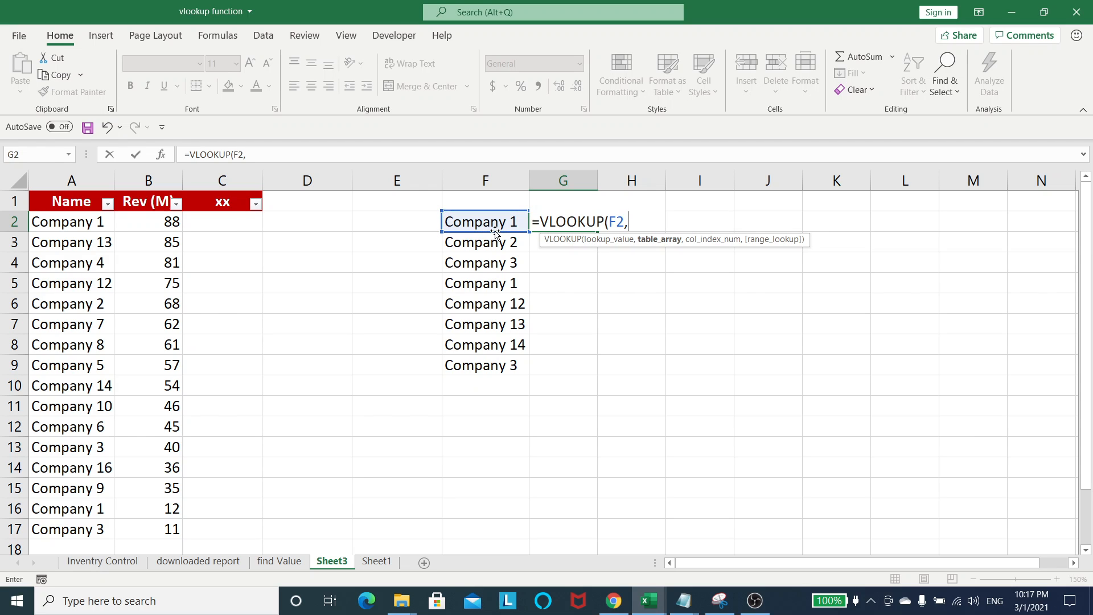
{"action": "left_click_drag", "start_coordinate": [72, 204], "coordinate": [161, 529]}
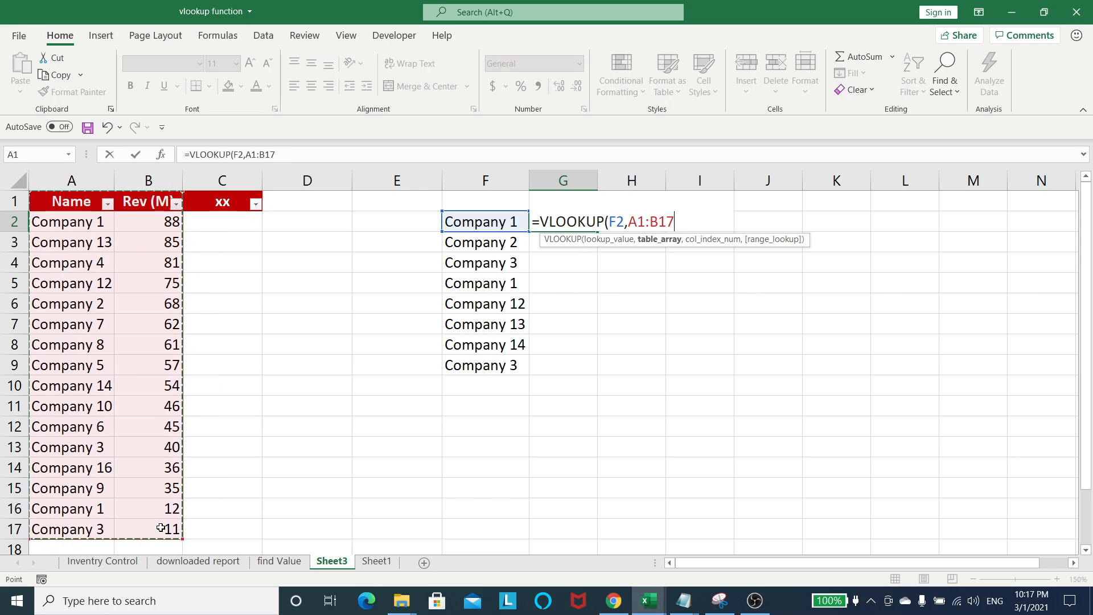
{"action": "key", "text": "F4"}
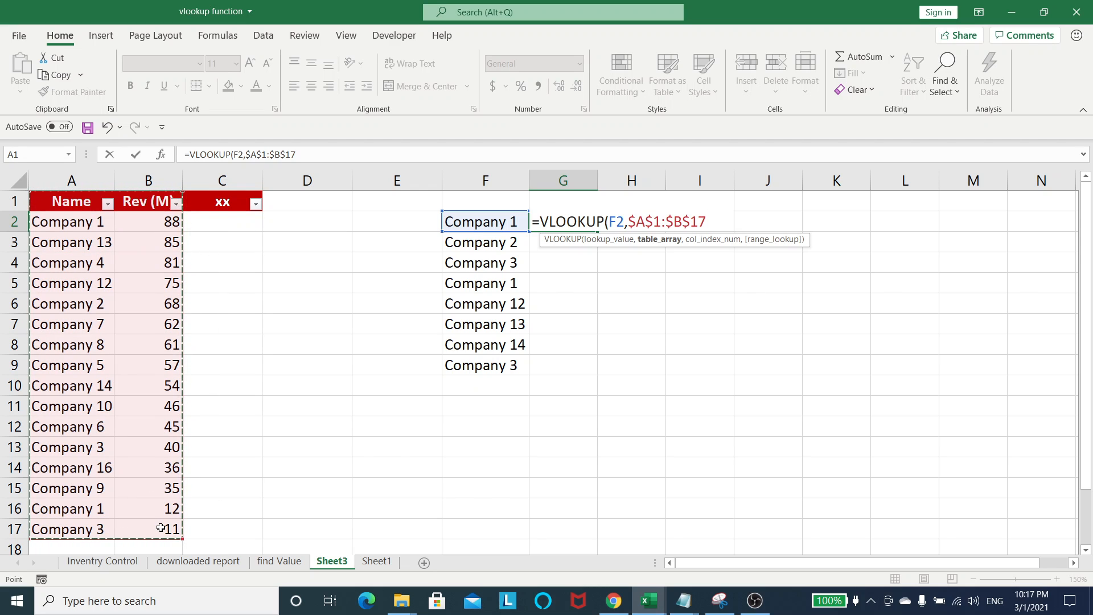
{"action": "type", "text": ",2"}
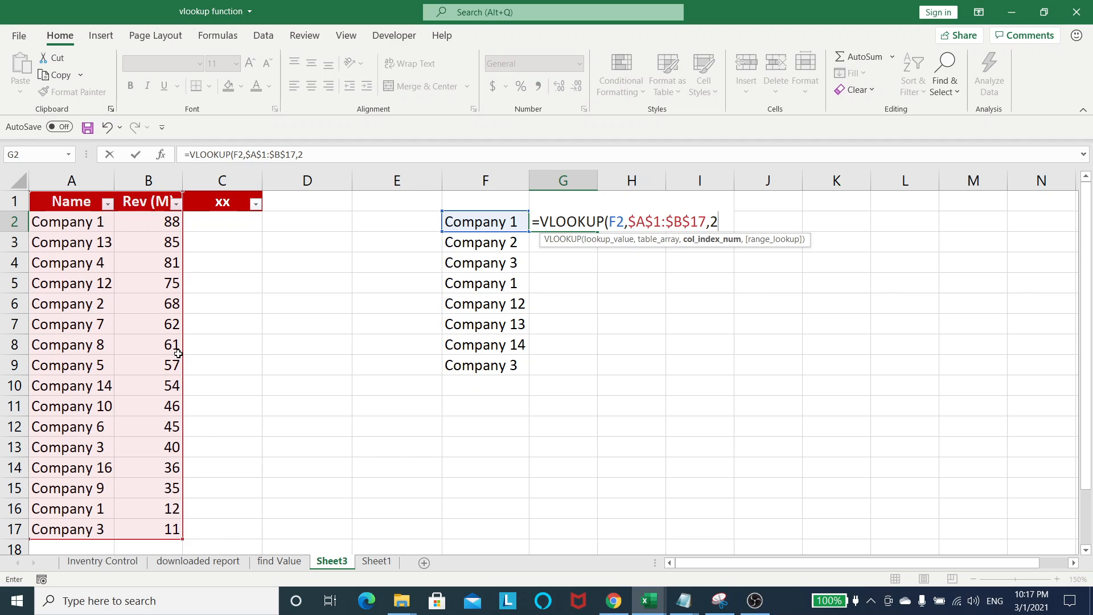
{"action": "type", "text": ",0)"}
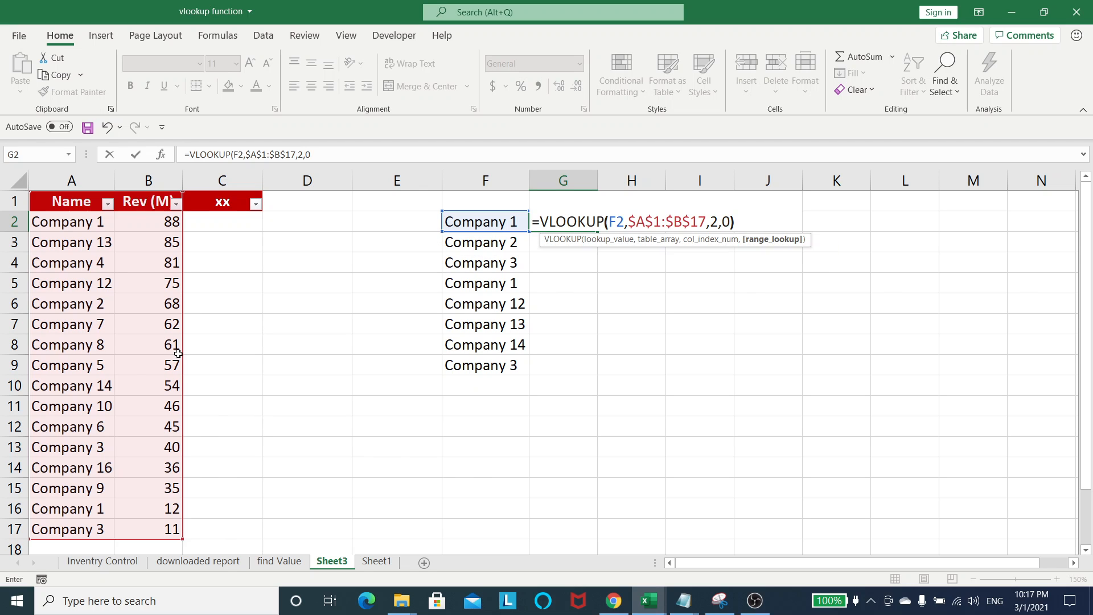
{"action": "key", "text": "Return"}
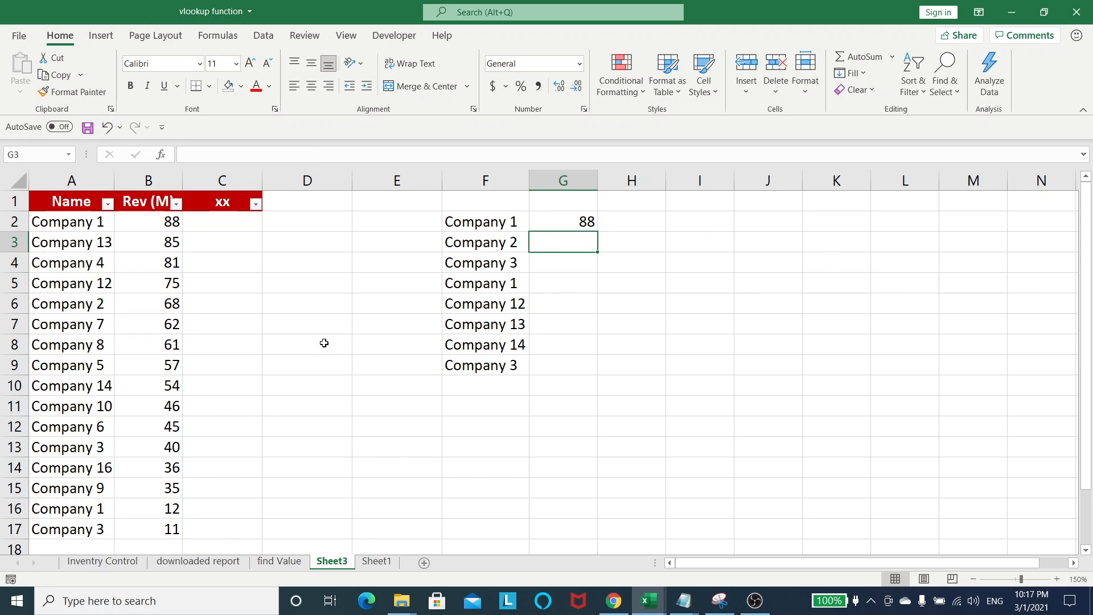
Check the G2 result against row 2 of the source table and fill the formula down to G9
{"action": "left_click", "coordinate": [508, 223]}
{"action": "left_click", "coordinate": [85, 224]}
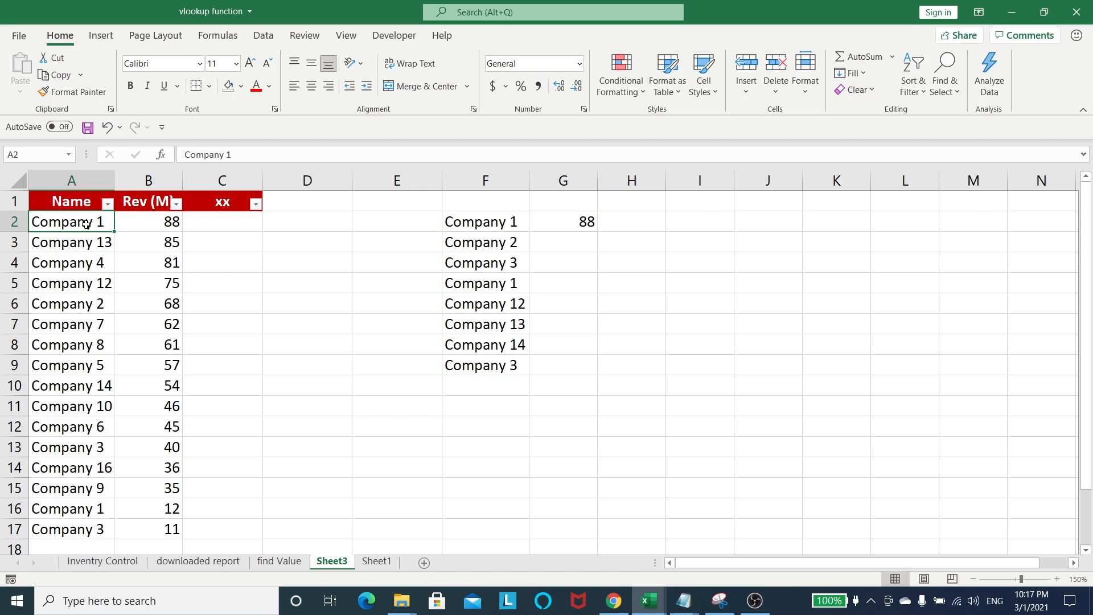
{"action": "left_click", "coordinate": [157, 224]}
{"action": "left_click", "coordinate": [558, 222]}
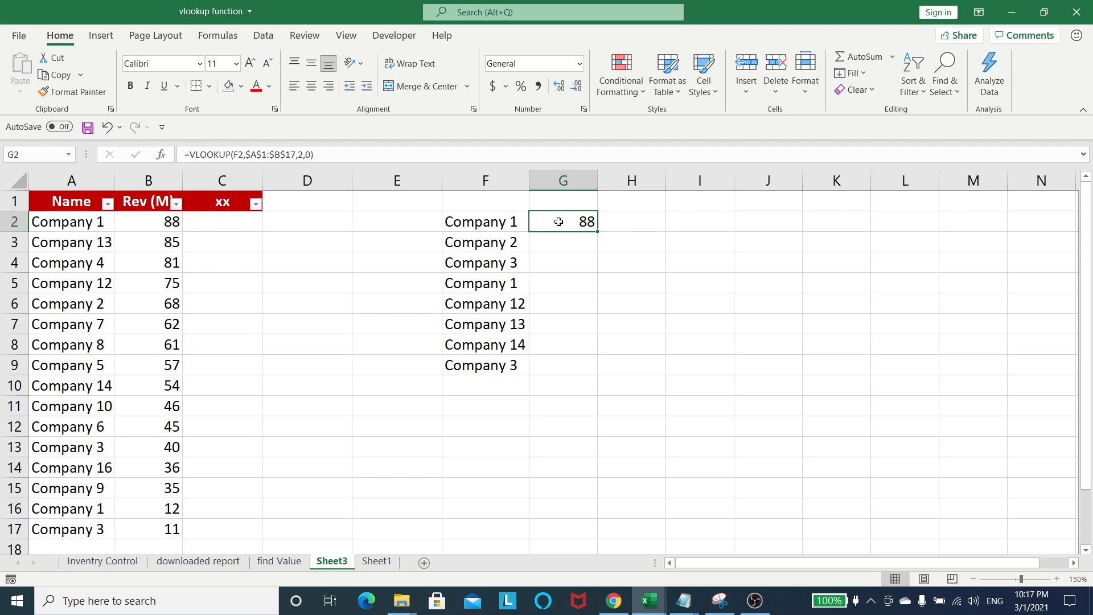
{"action": "double_click", "coordinate": [597, 232]}
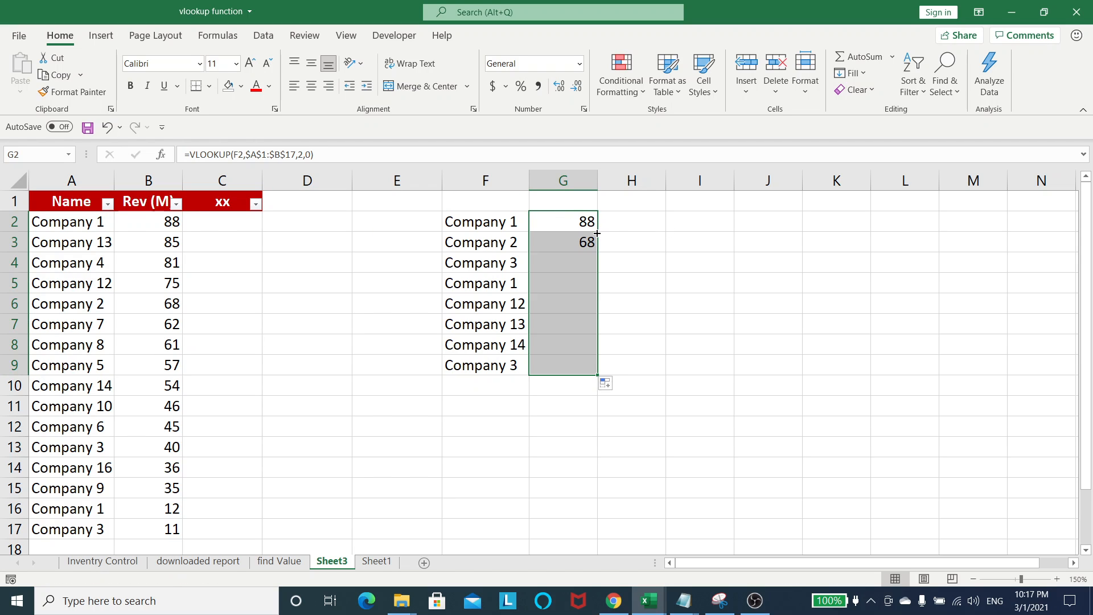
Compare the Company 1 results in G2 and G5 with source rows 2 and 16, and review the filled range F2:G9
{"action": "left_click", "coordinate": [489, 288]}
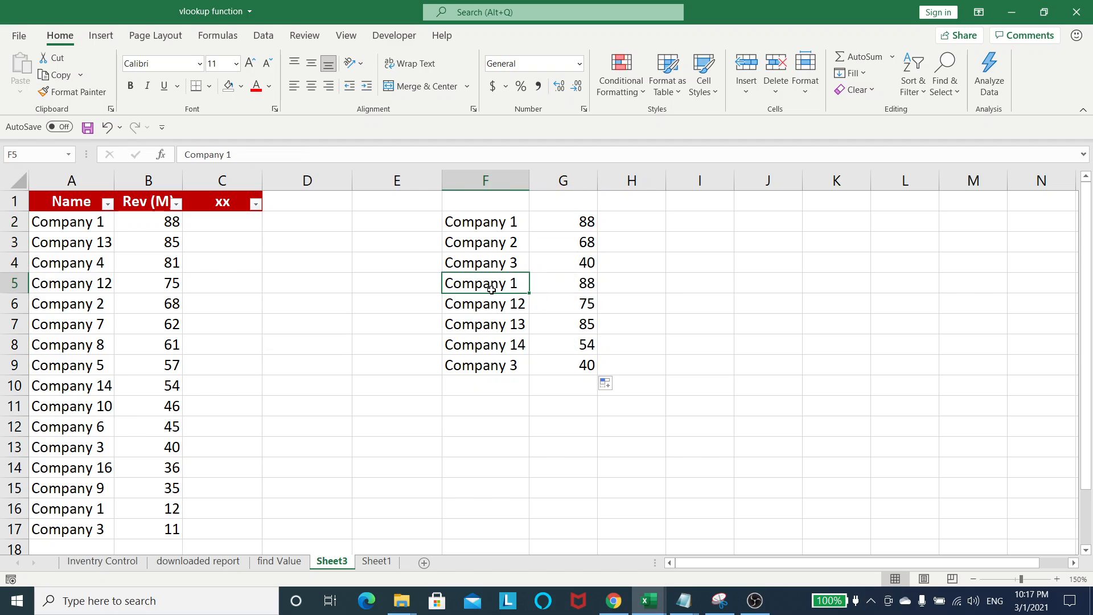
{"action": "left_click", "coordinate": [590, 283]}
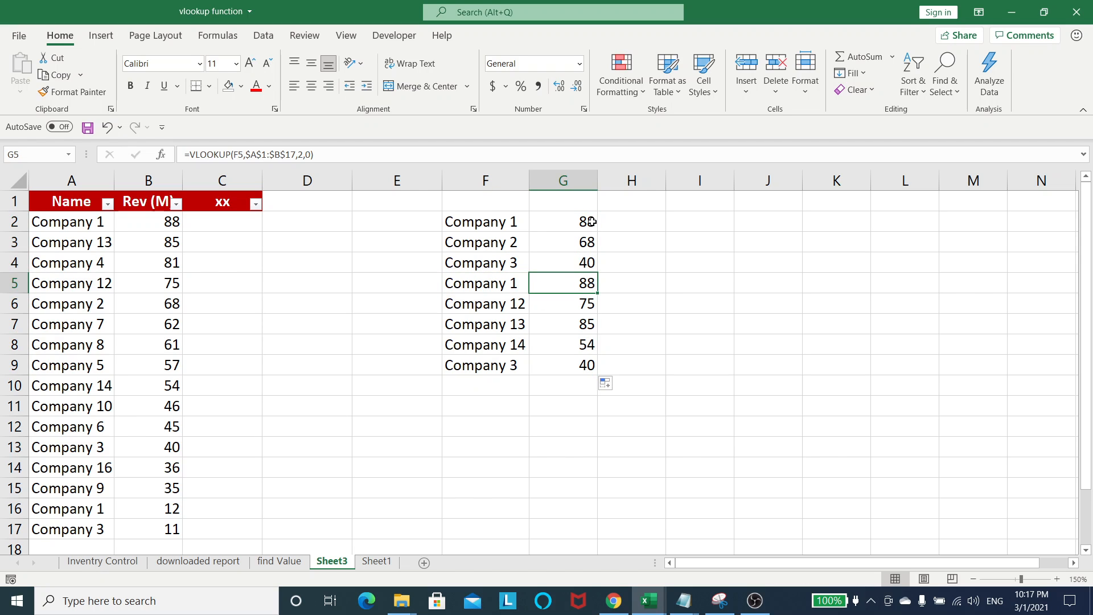
{"action": "left_click", "coordinate": [98, 506]}
{"action": "left_click", "coordinate": [166, 506]}
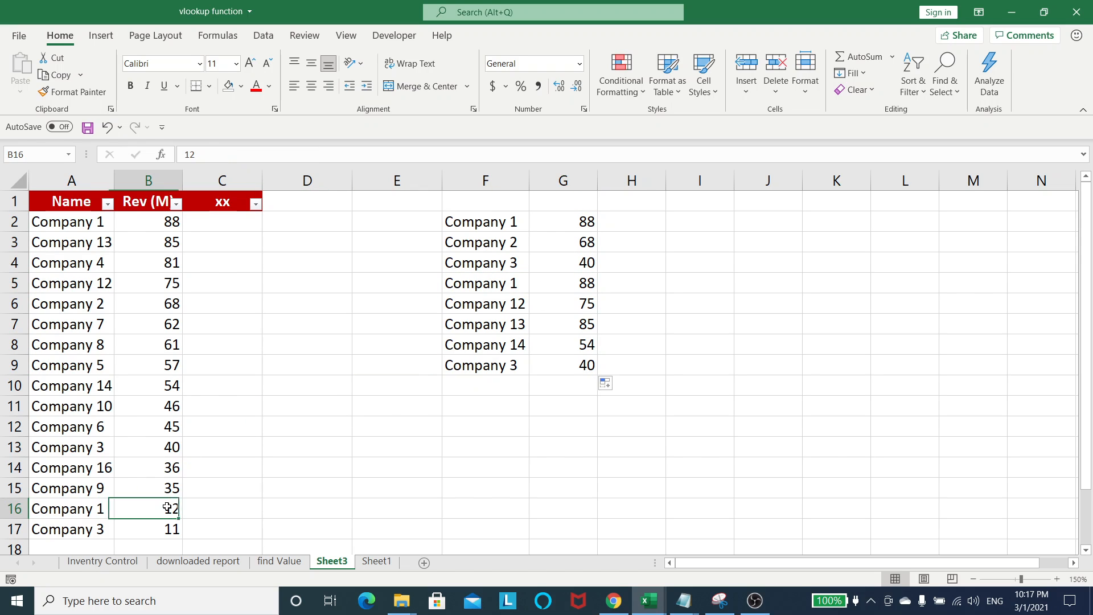
{"action": "left_click", "coordinate": [580, 284]}
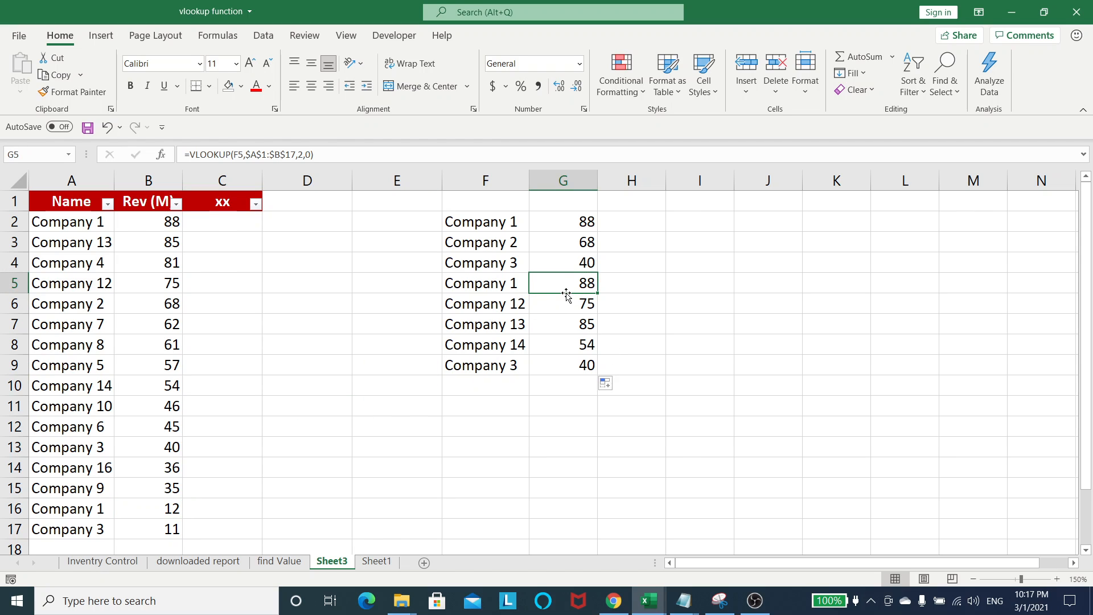
{"action": "left_click", "coordinate": [579, 221]}
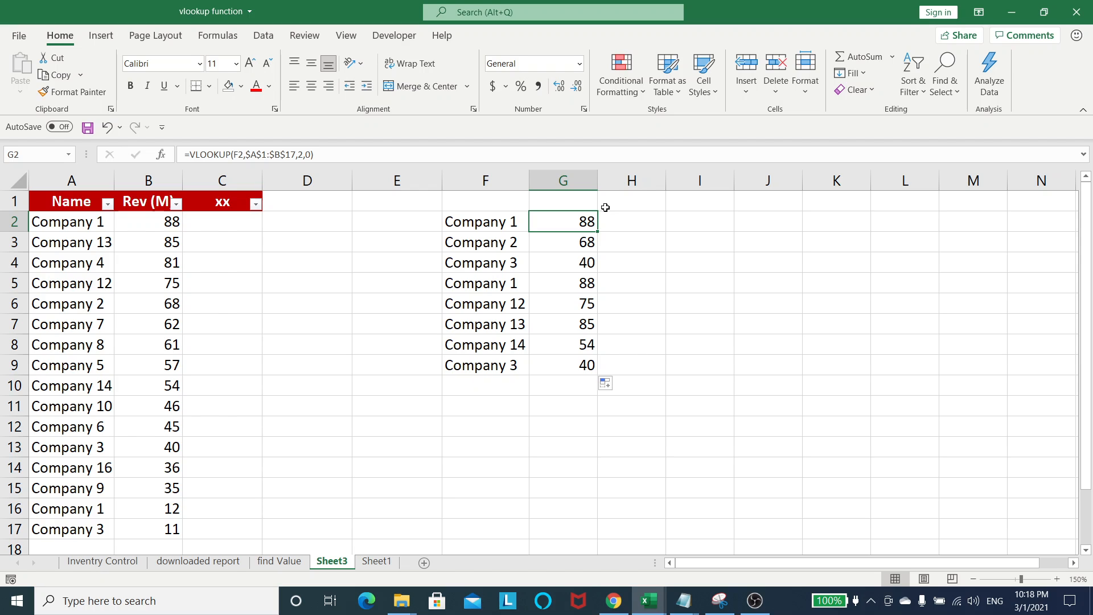
{"action": "left_click", "coordinate": [150, 223]}
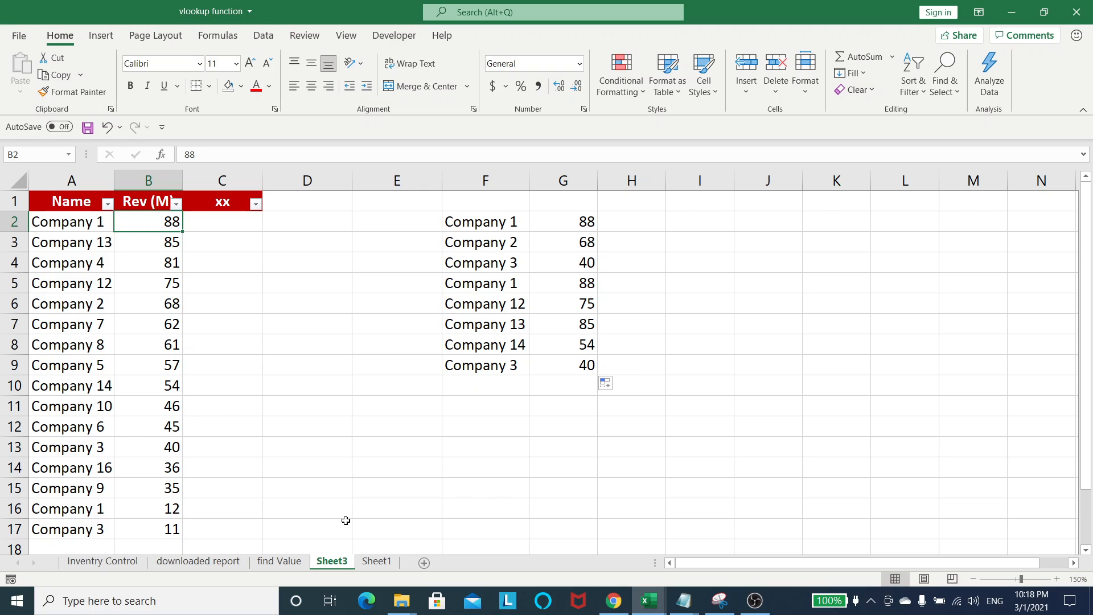
{"action": "left_click", "coordinate": [653, 379]}
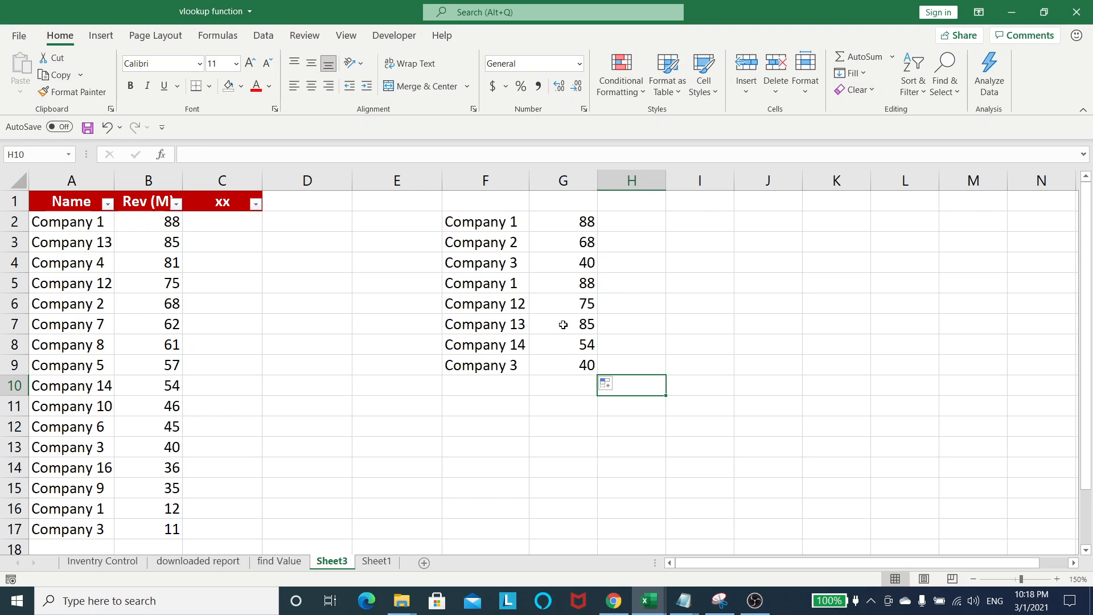
{"action": "left_click_drag", "start_coordinate": [500, 222], "coordinate": [538, 372]}
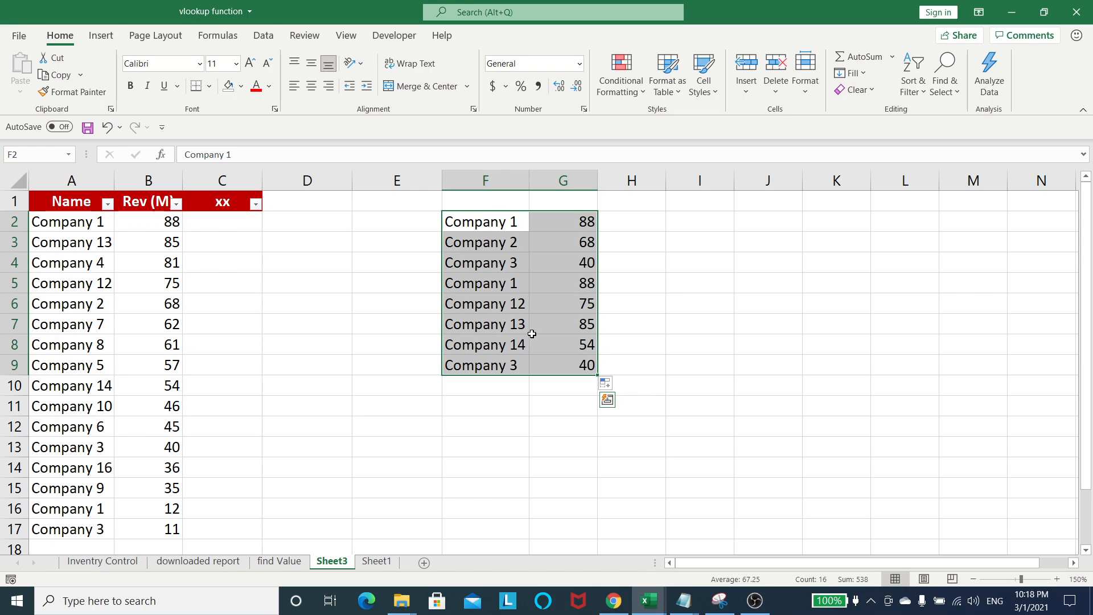
{"action": "left_click", "coordinate": [286, 370]}
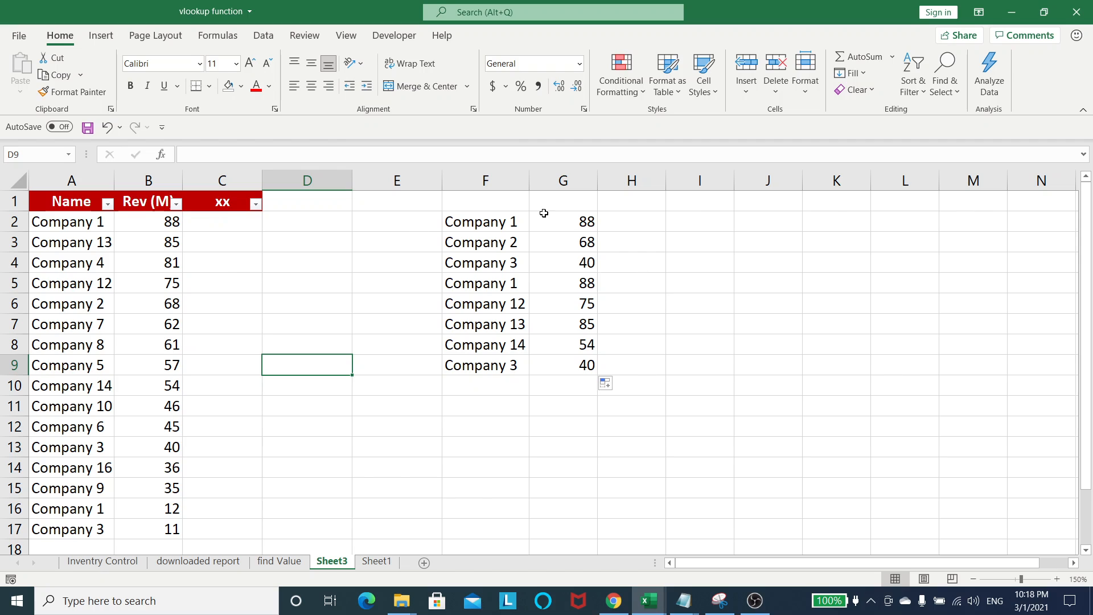
Enter =VLOOKUP(A2,$F$2:$F$9,1,0) in C2 to match the first source company against the names in column F
{"action": "left_click", "coordinate": [508, 220]}
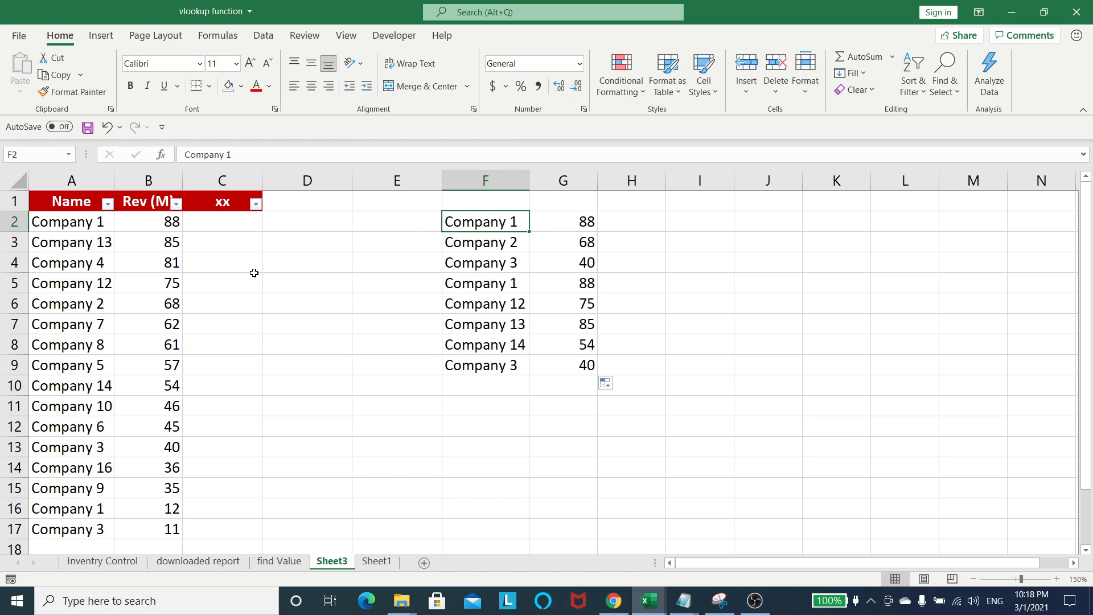
{"action": "left_click", "coordinate": [249, 220]}
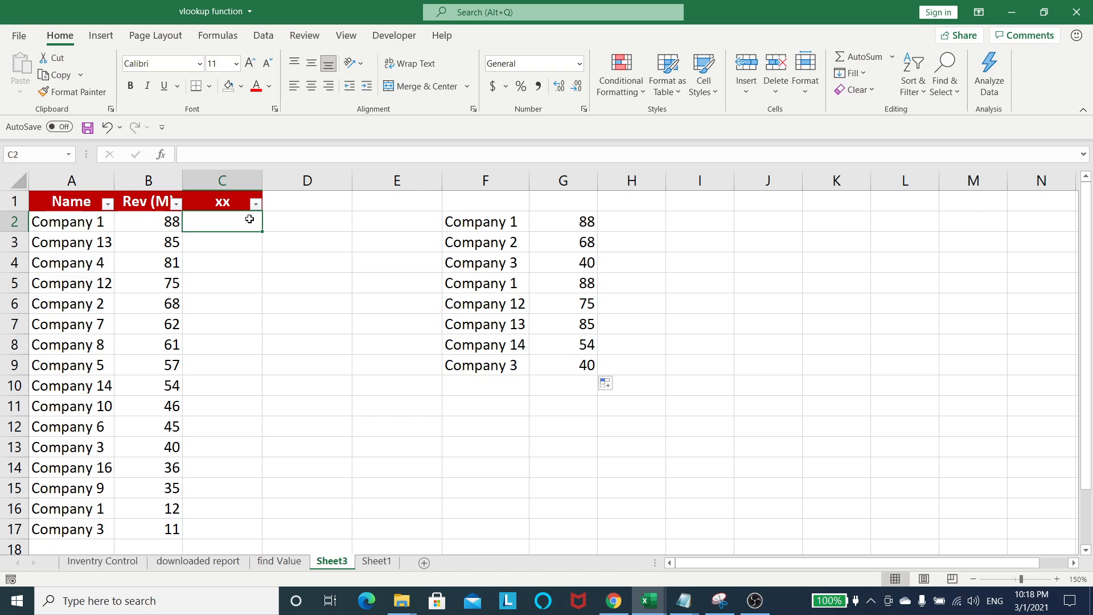
{"action": "left_click", "coordinate": [576, 221]}
{"action": "left_click", "coordinate": [218, 221]}
{"action": "type", "text": "="}
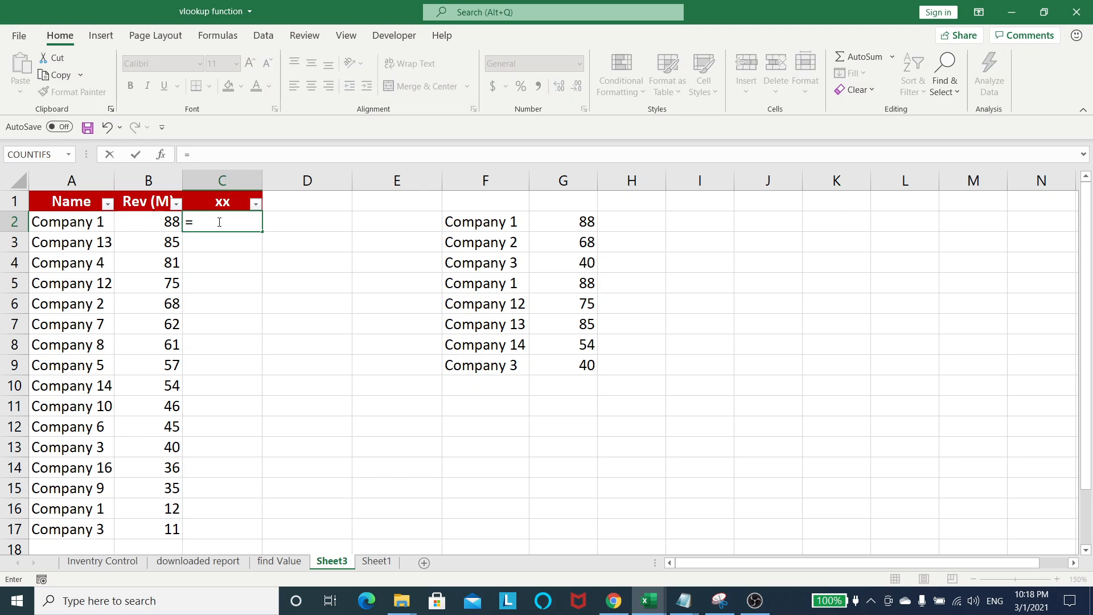
{"action": "type", "text": "vl"}
{"action": "key", "text": "Tab"}
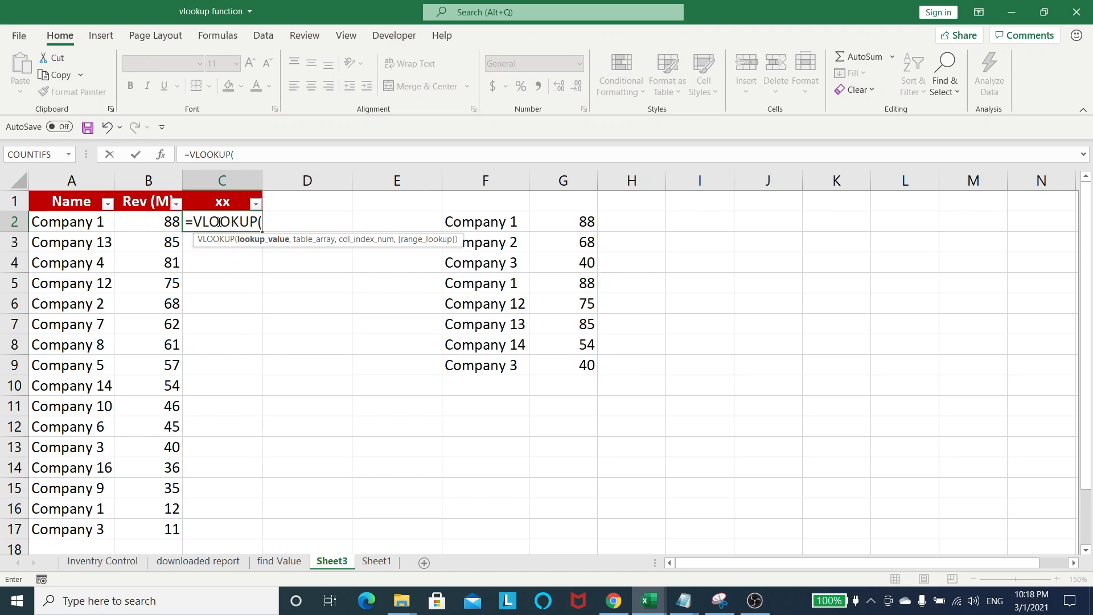
{"action": "left_click", "coordinate": [66, 223]}
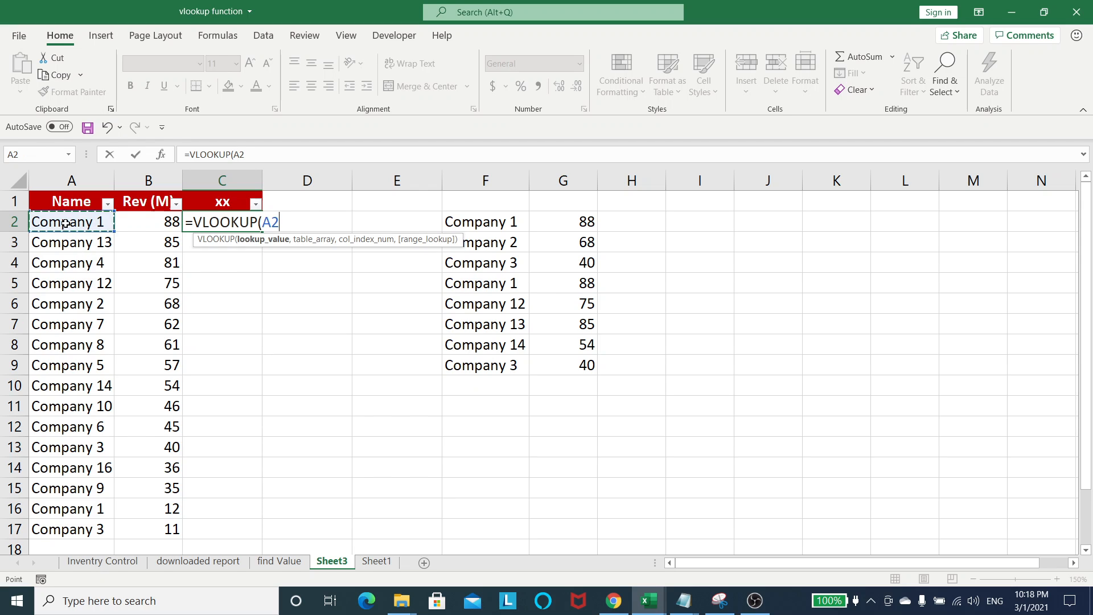
{"action": "type", "text": ","}
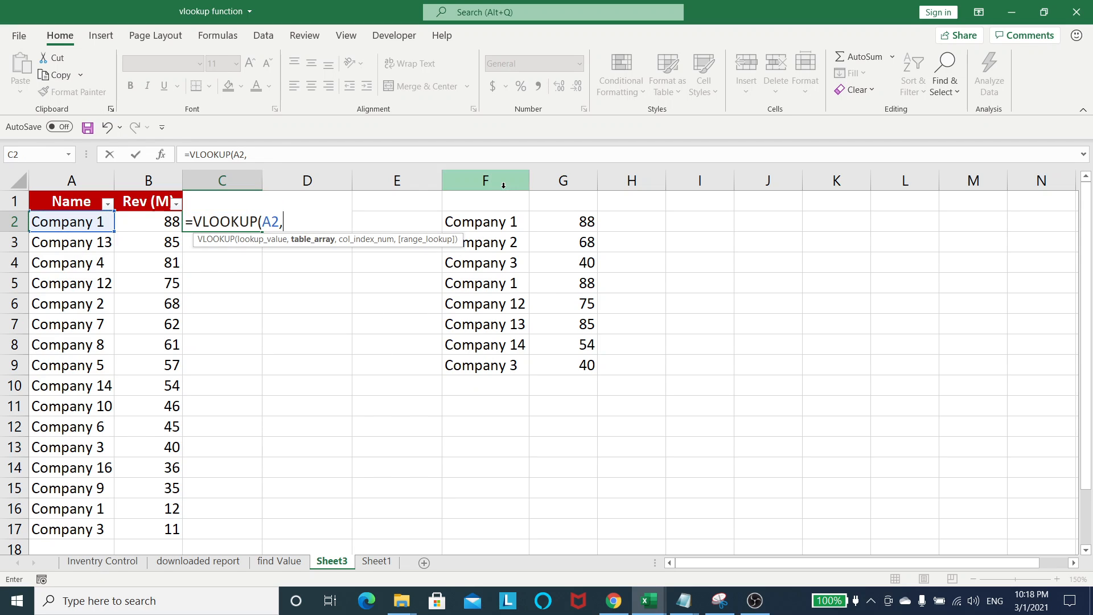
{"action": "left_click_drag", "start_coordinate": [505, 219], "coordinate": [511, 362]}
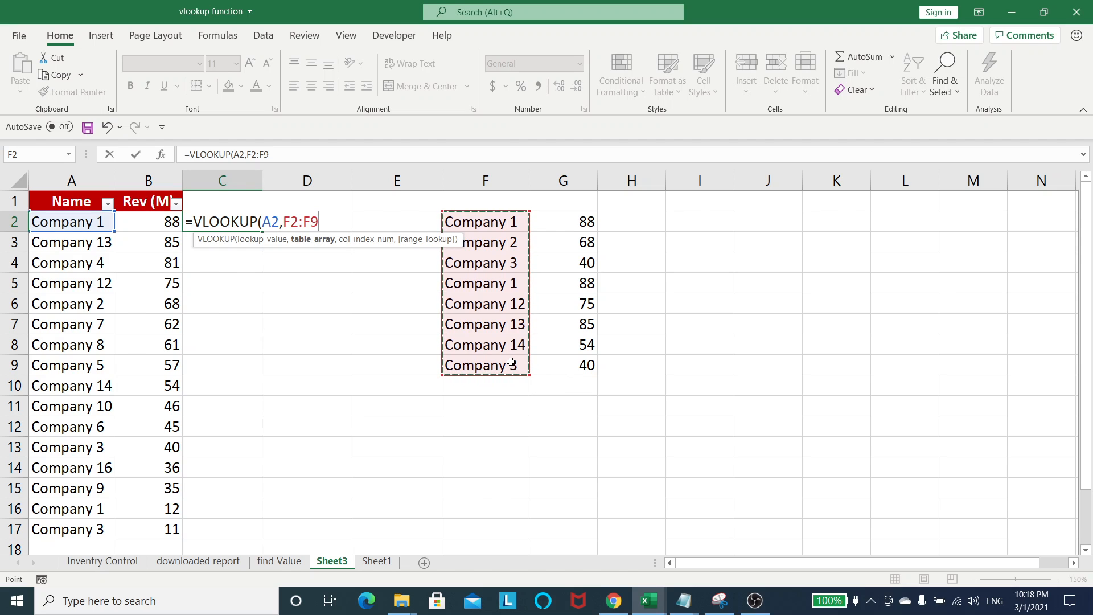
{"action": "key", "text": "F4"}
{"action": "type", "text": ","}
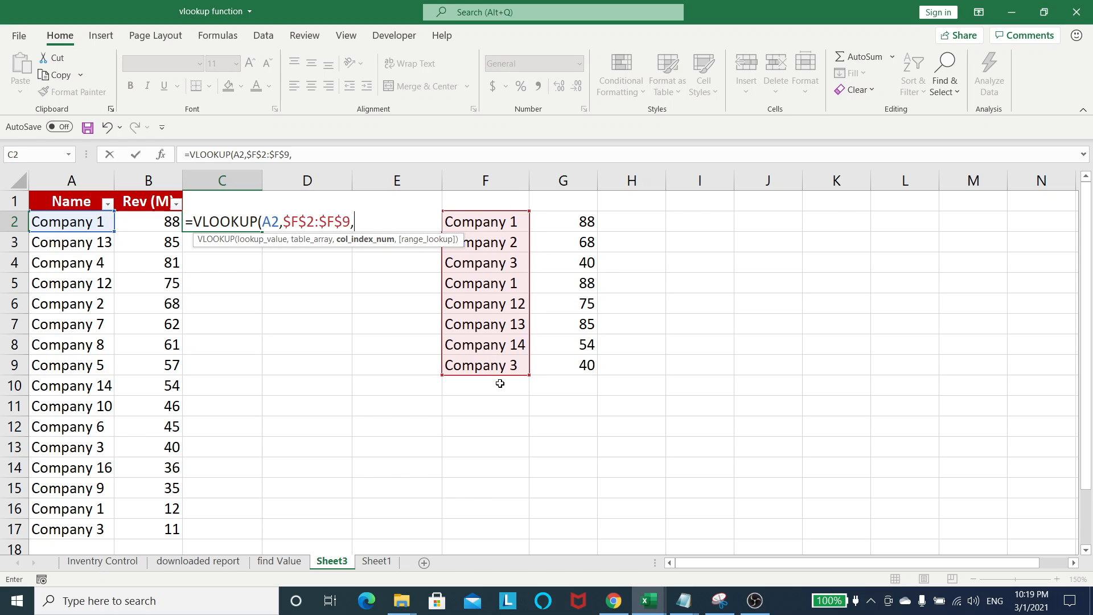
{"action": "type", "text": "1,0"}
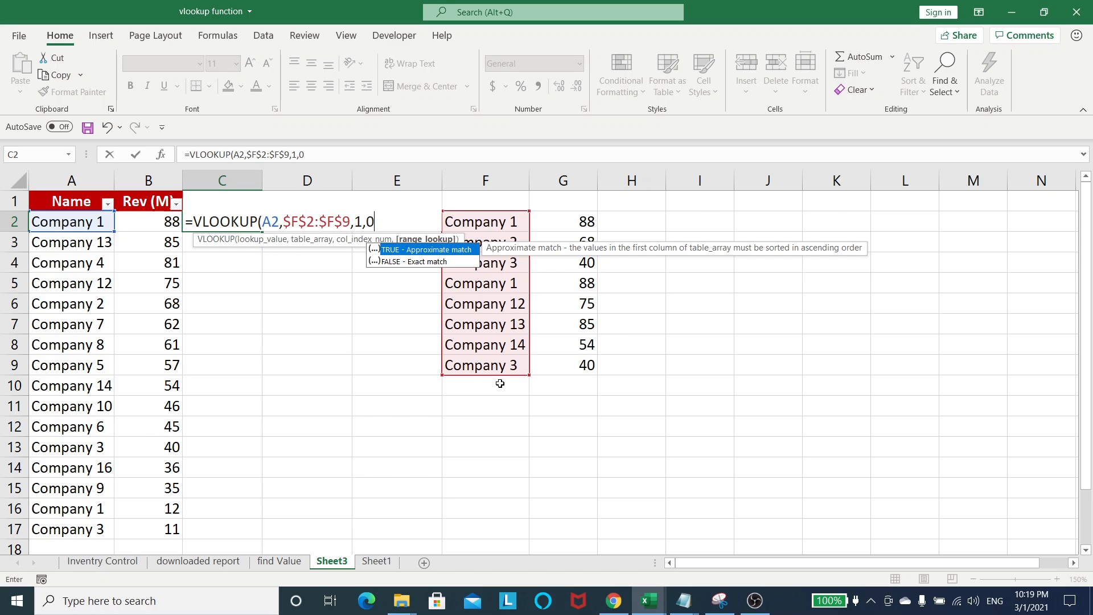
{"action": "type", "text": ")"}
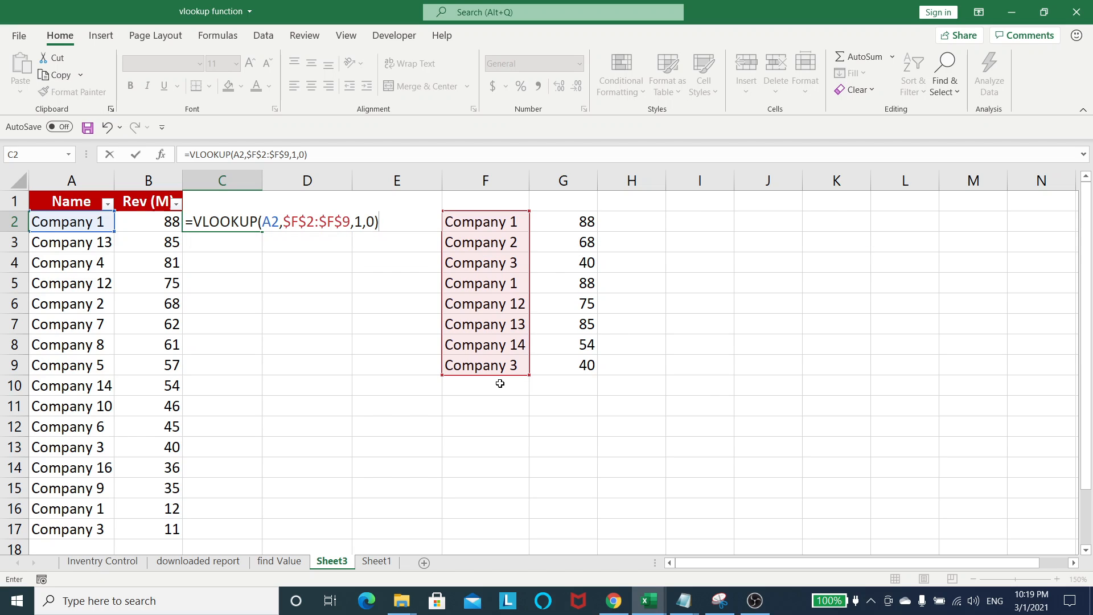
{"action": "key", "text": "Return"}
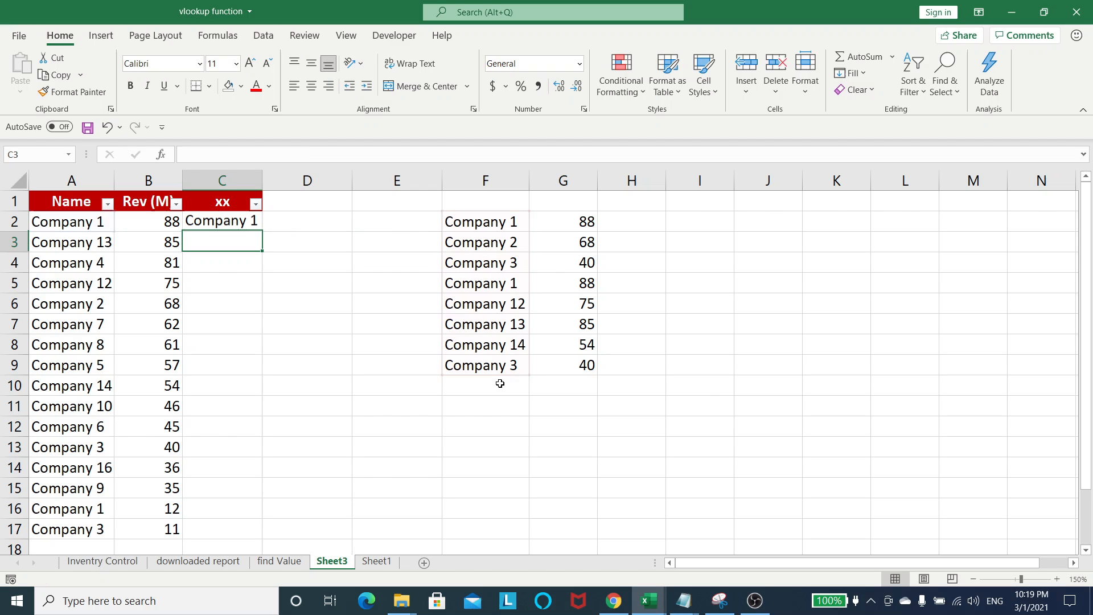
Check the C2 result against A2 and fill the match formula down the xx column to C17
{"action": "left_click", "coordinate": [227, 224]}
{"action": "left_click", "coordinate": [84, 224]}
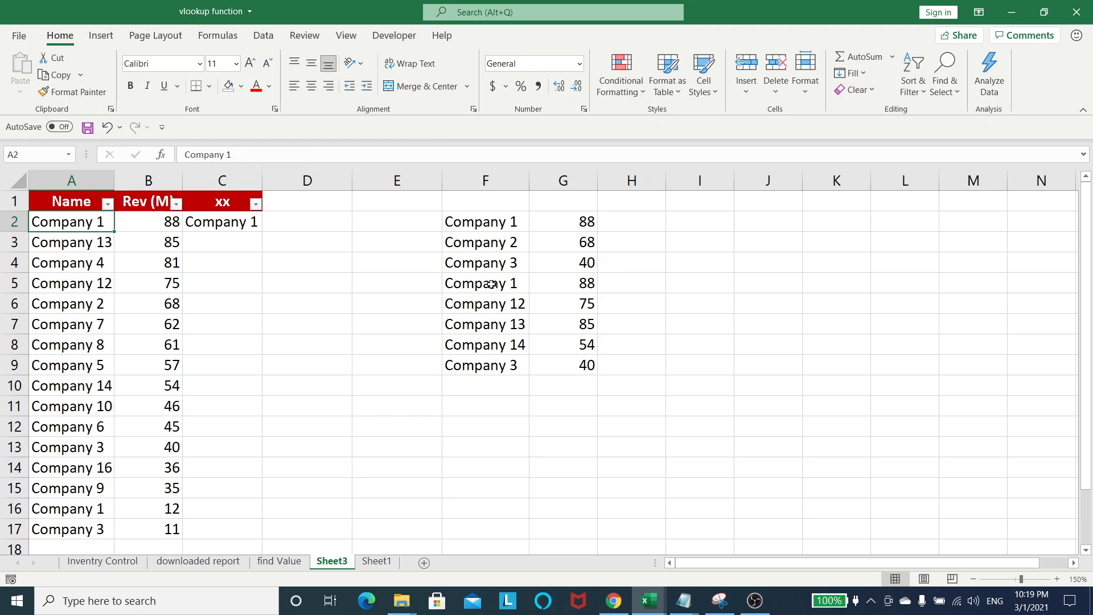
{"action": "left_click", "coordinate": [211, 223]}
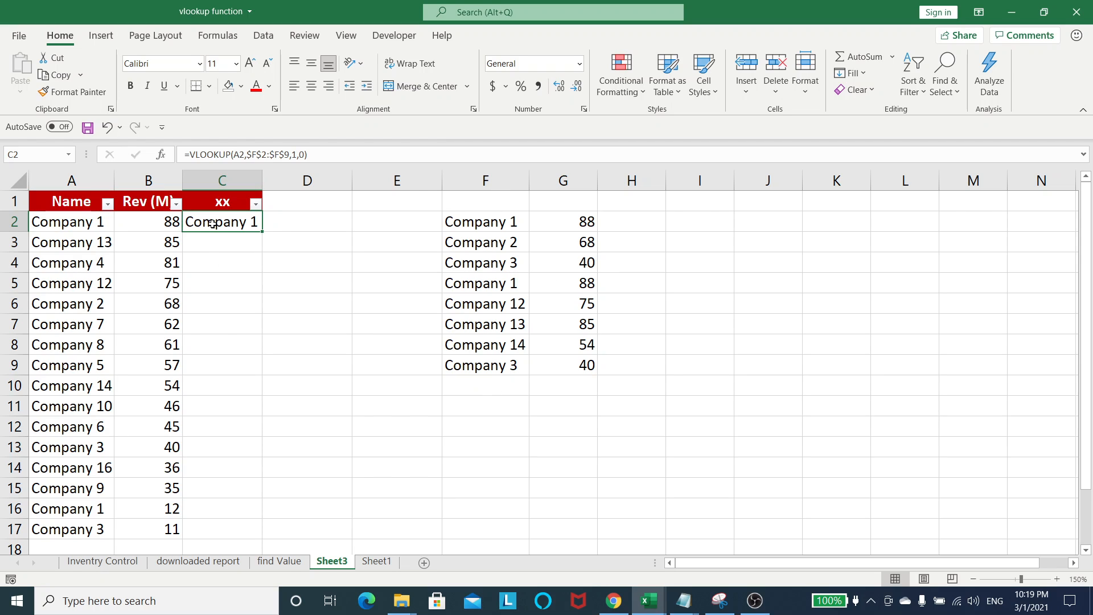
{"action": "double_click", "coordinate": [262, 232]}
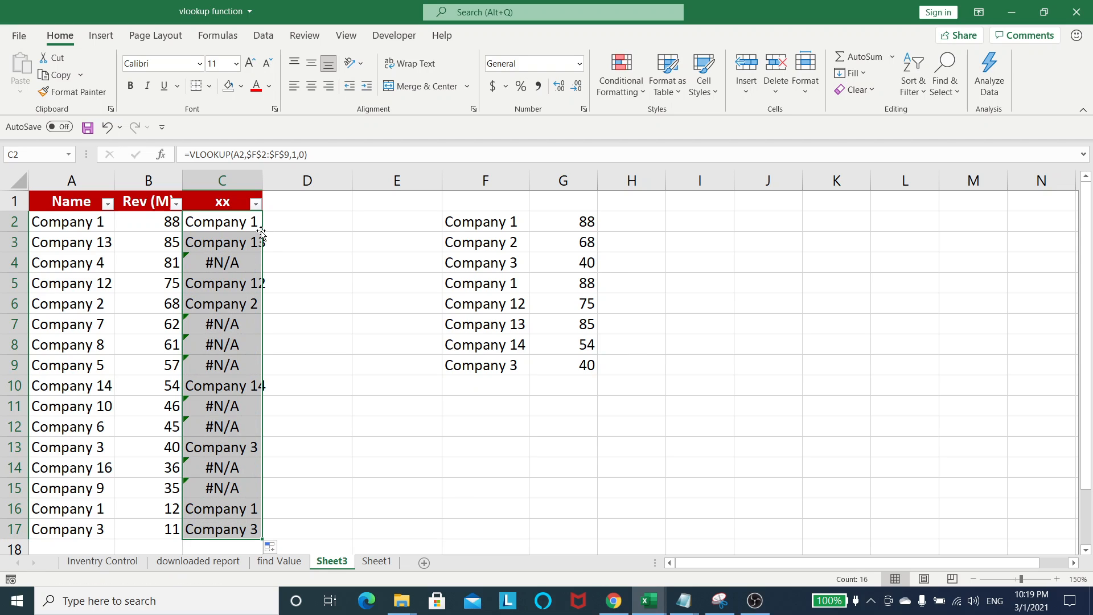
{"action": "left_click", "coordinate": [196, 267]}
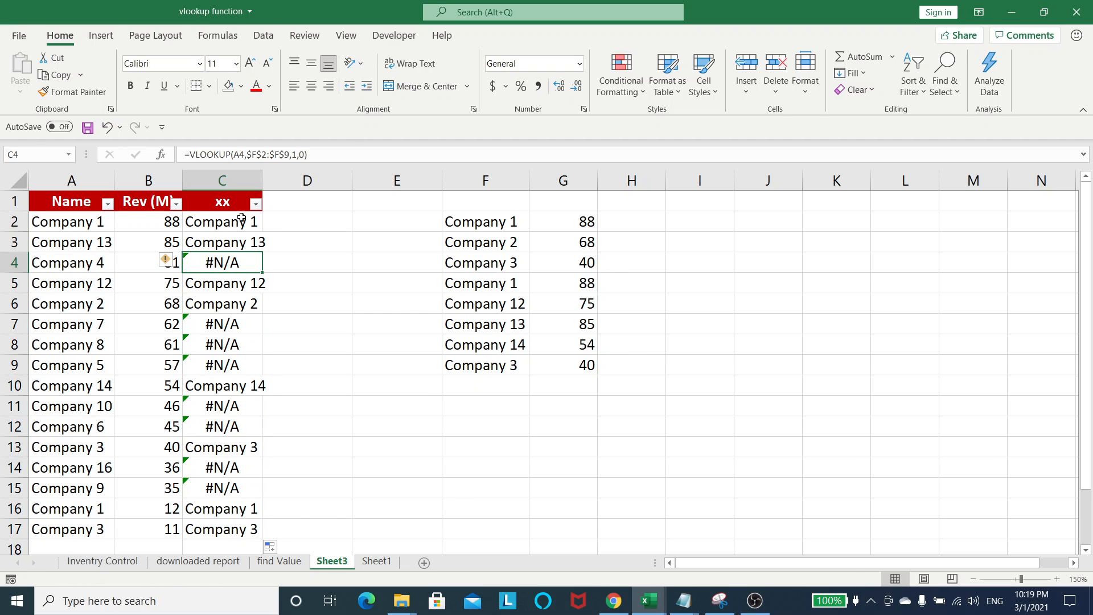
{"action": "left_click", "coordinate": [323, 220]}
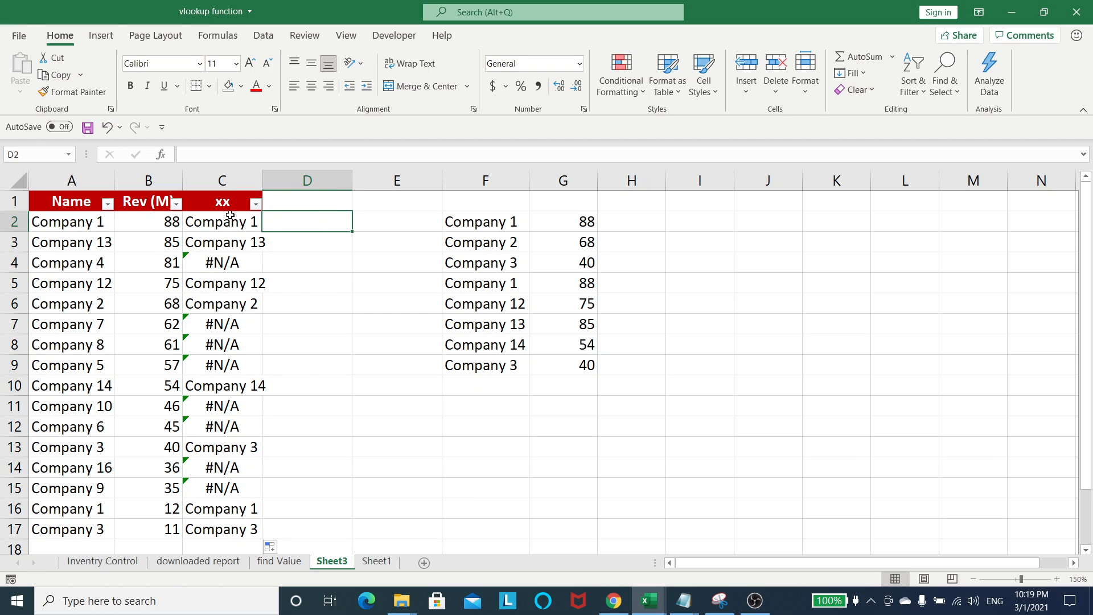
Filter the xx column to exclude the #N/A entries
{"action": "left_click", "coordinate": [260, 204]}
{"action": "left_click", "coordinate": [141, 385]}
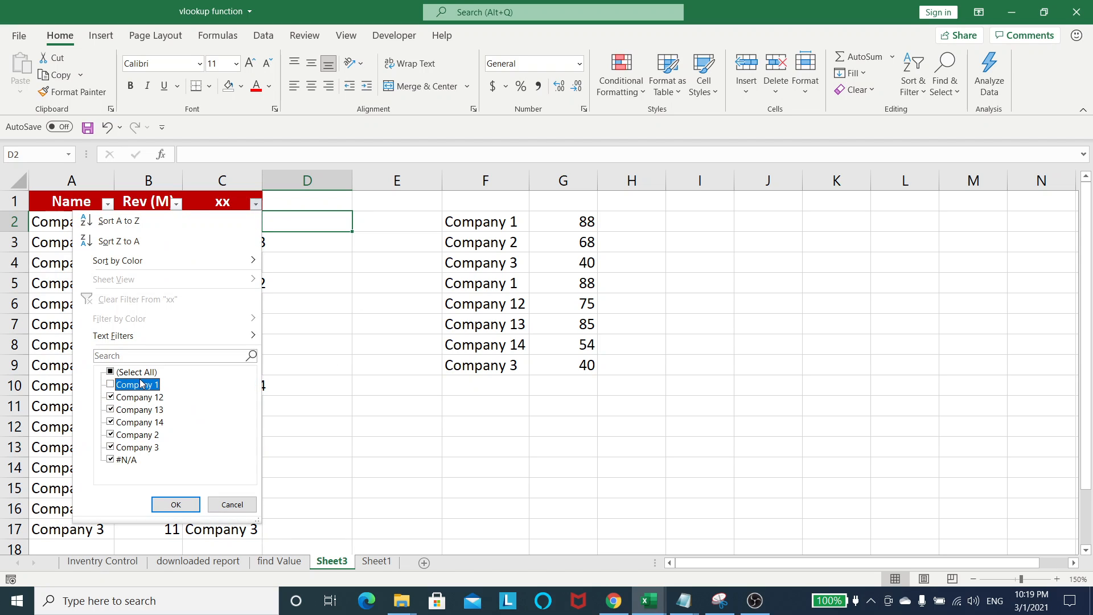
{"action": "left_click", "coordinate": [128, 373]}
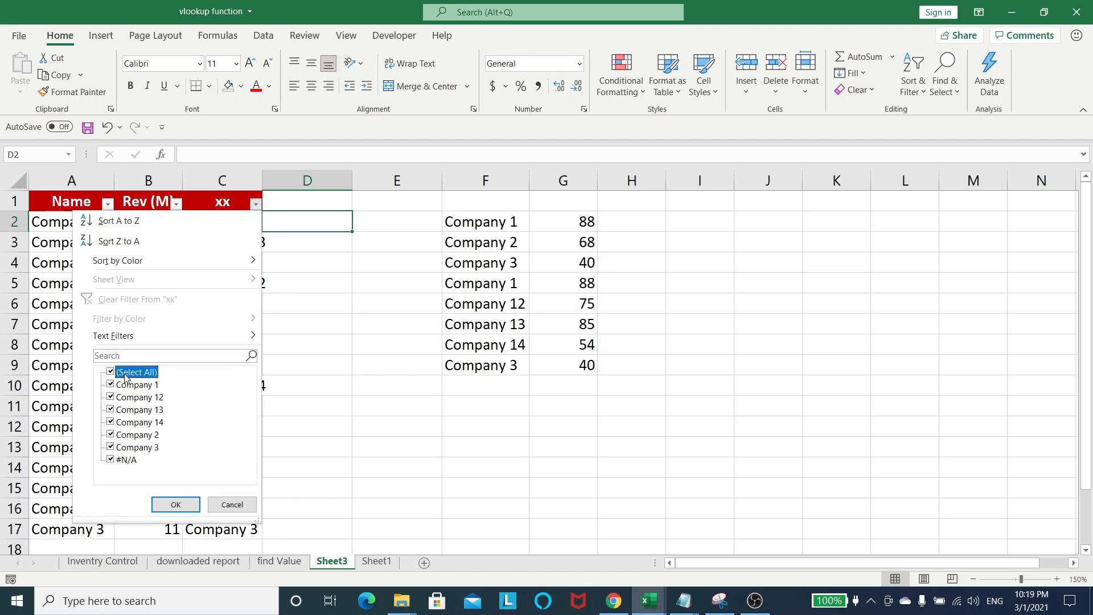
{"action": "left_click", "coordinate": [121, 464]}
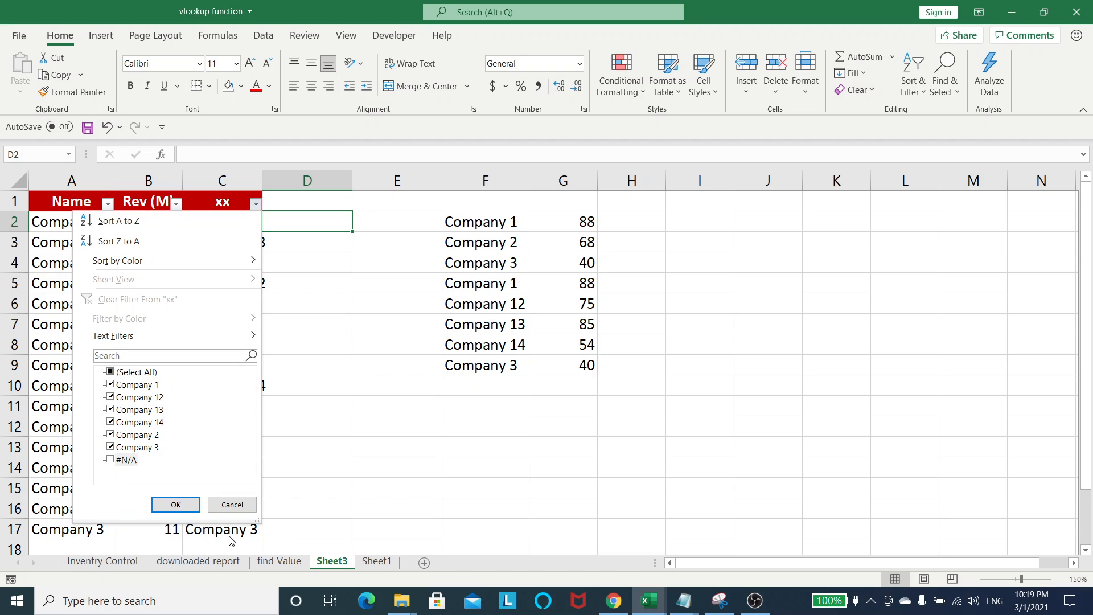
{"action": "left_click", "coordinate": [191, 509]}
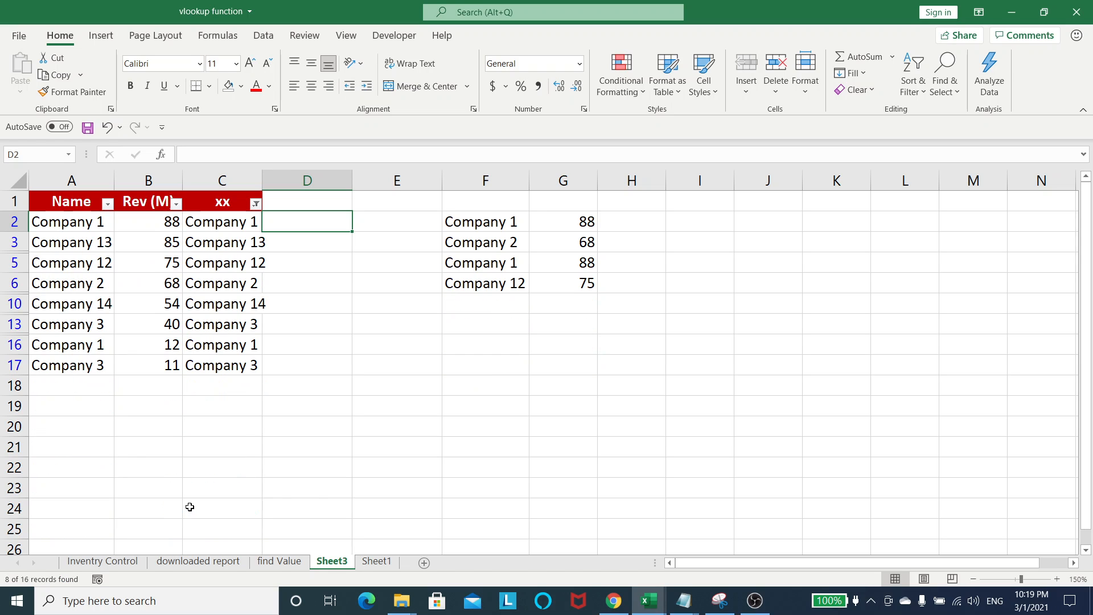
Compare the names, Rev (M) values and xx matches of the two Company 1 entries in filtered rows 2 and 16
{"action": "key", "text": "Down"}
{"action": "left_click", "coordinate": [337, 322]}
{"action": "left_click", "coordinate": [89, 224]}
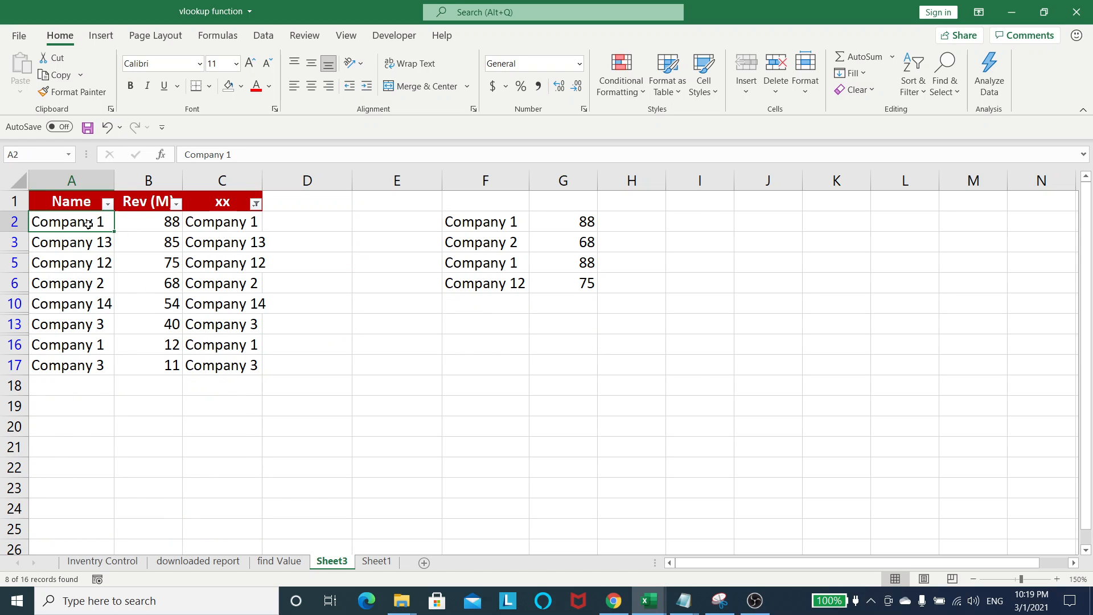
{"action": "left_click", "coordinate": [161, 223]}
{"action": "left_click", "coordinate": [223, 223]}
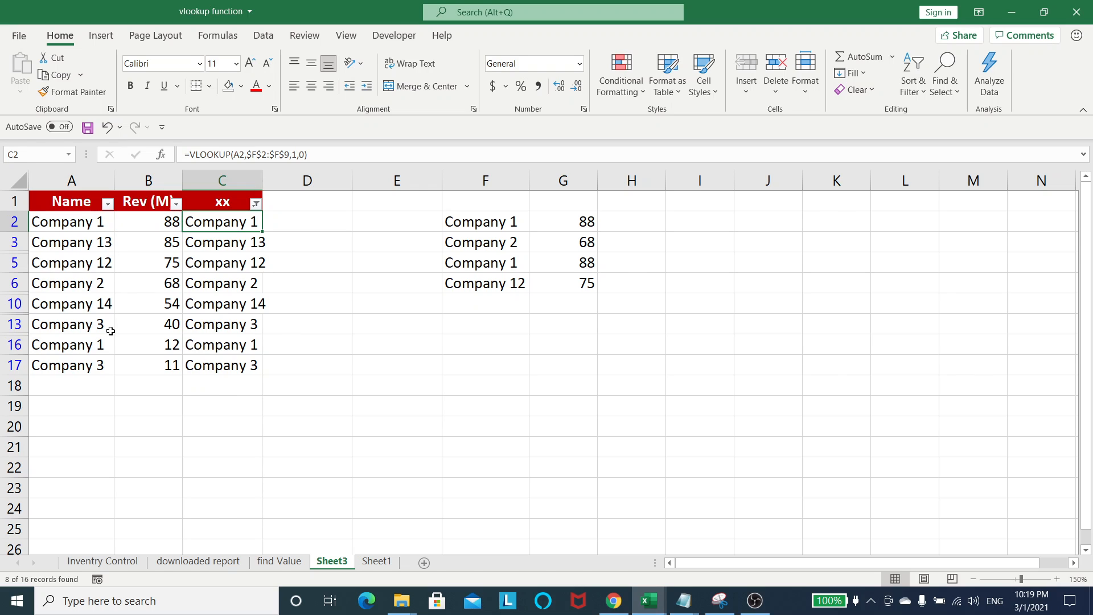
{"action": "left_click", "coordinate": [94, 345]}
{"action": "left_click", "coordinate": [242, 347]}
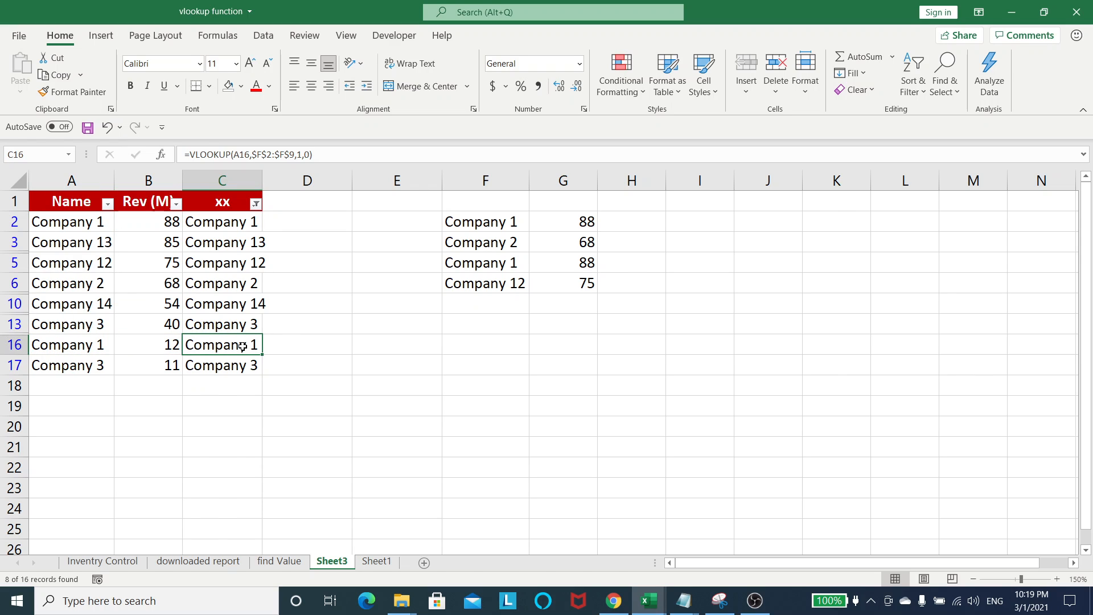
{"action": "left_click", "coordinate": [157, 344]}
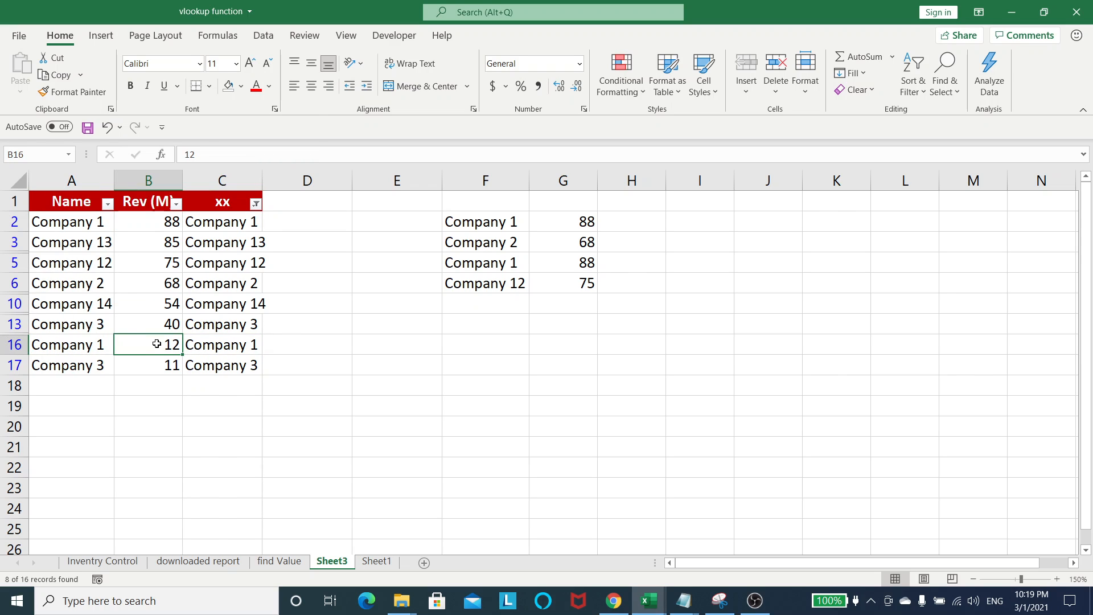
{"action": "left_click", "coordinate": [310, 304]}
Copy the filtered Name and Rev (M) columns in A1:B17 and paste them as values starting at I1
{"action": "left_click", "coordinate": [73, 203]}
{"action": "key", "text": "shift+Right"}
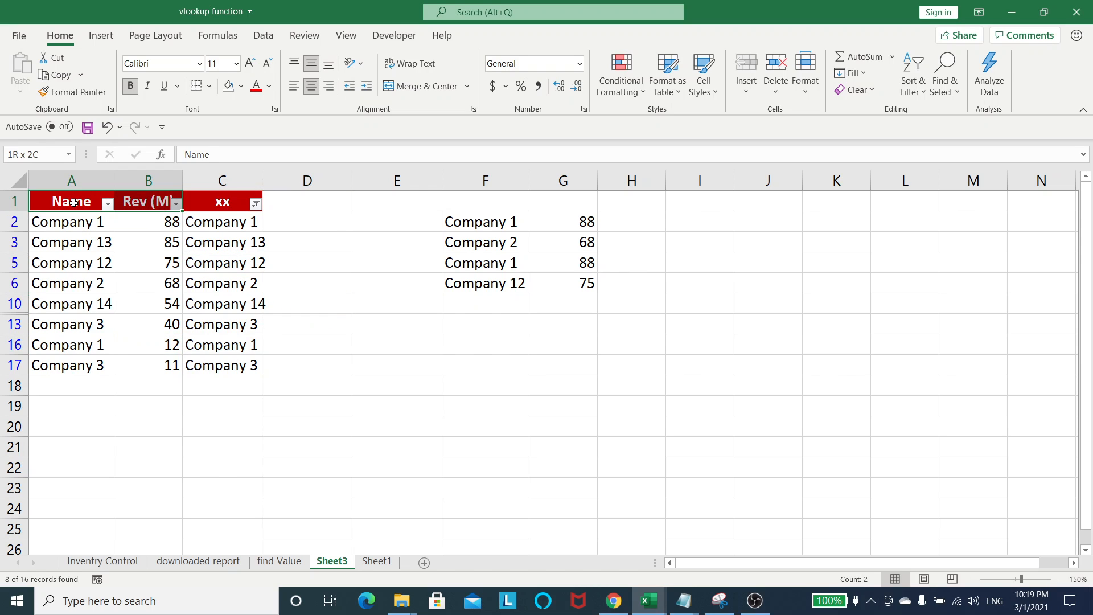
{"action": "key", "text": "ctrl+shift+Down"}
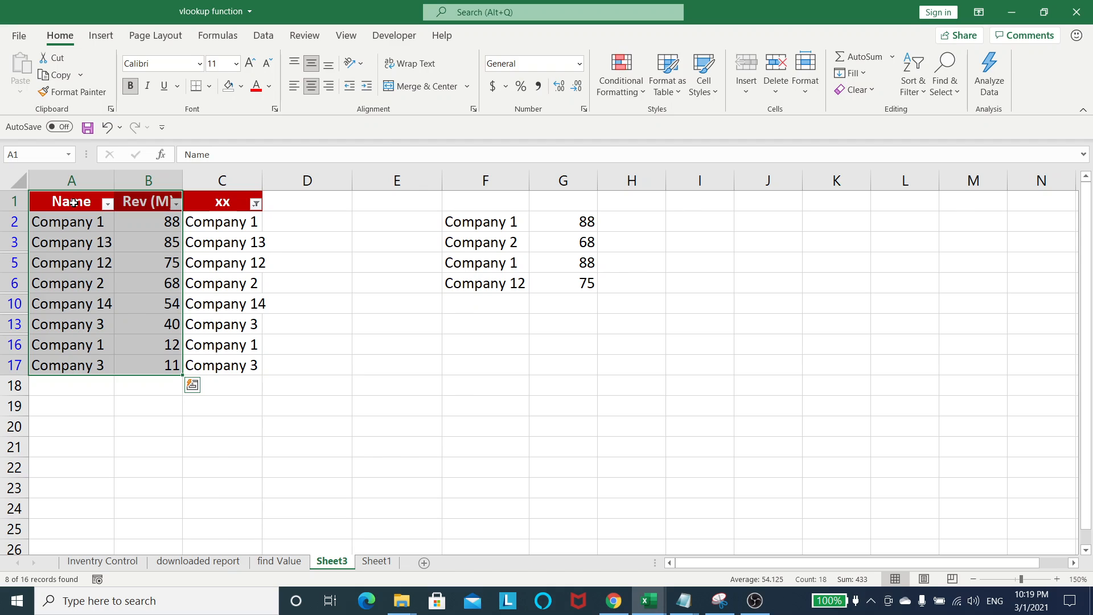
{"action": "key", "text": "ctrl+c"}
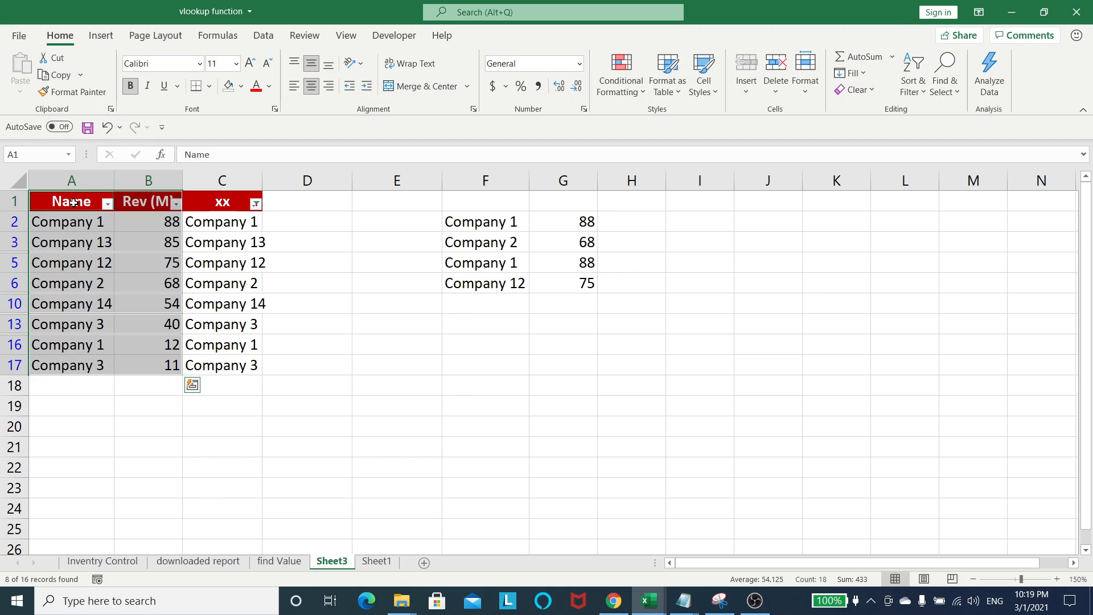
{"action": "key", "text": "ctrl+c"}
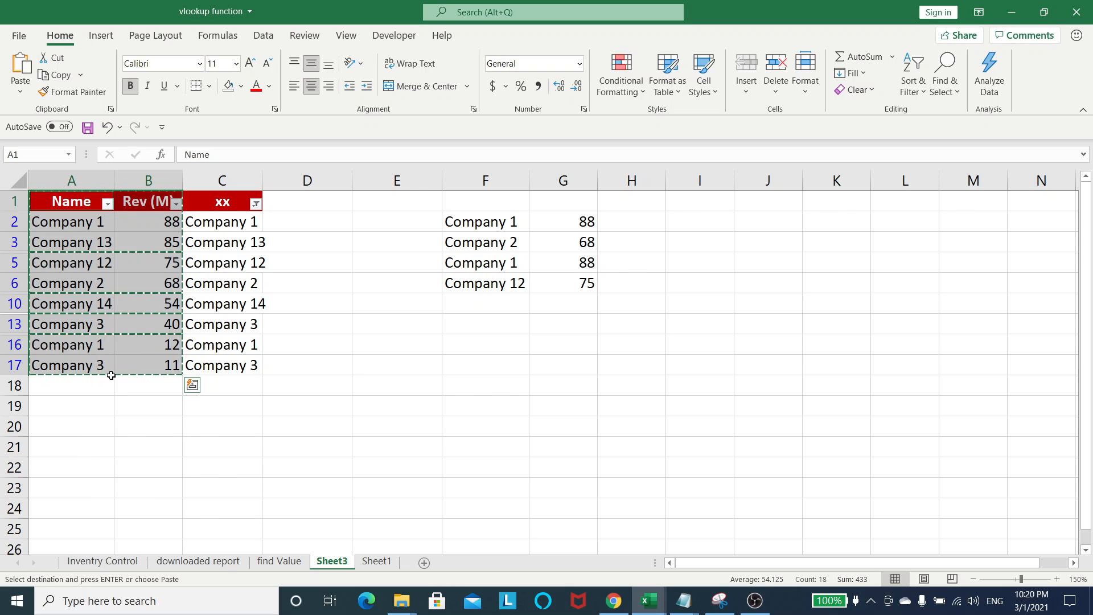
{"action": "left_click", "coordinate": [710, 200]}
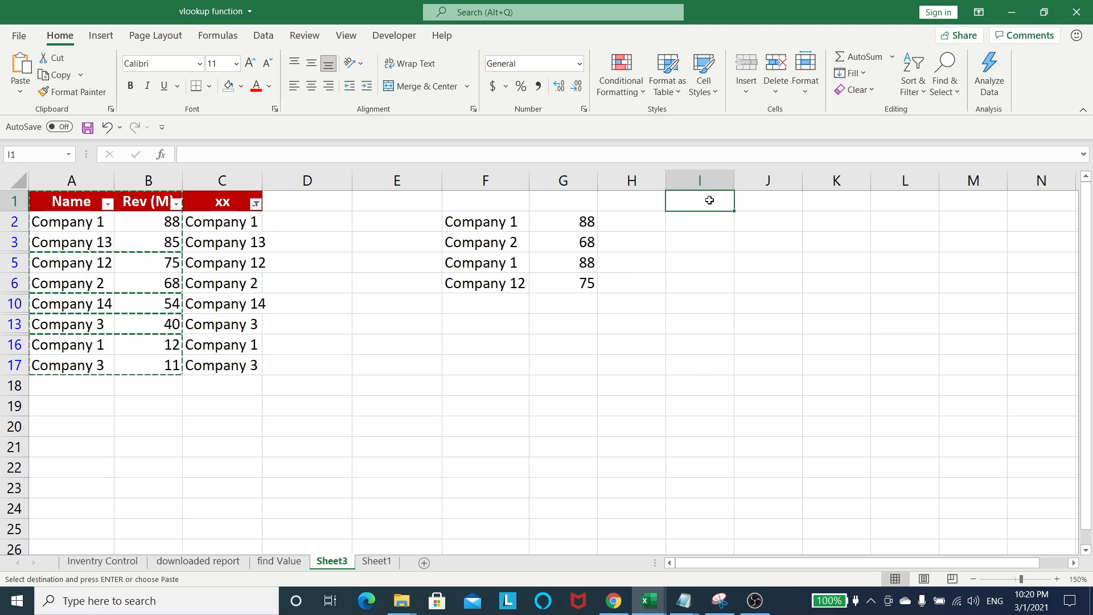
{"action": "key", "text": "ctrl+alt+v"}
{"action": "key", "text": "v"}
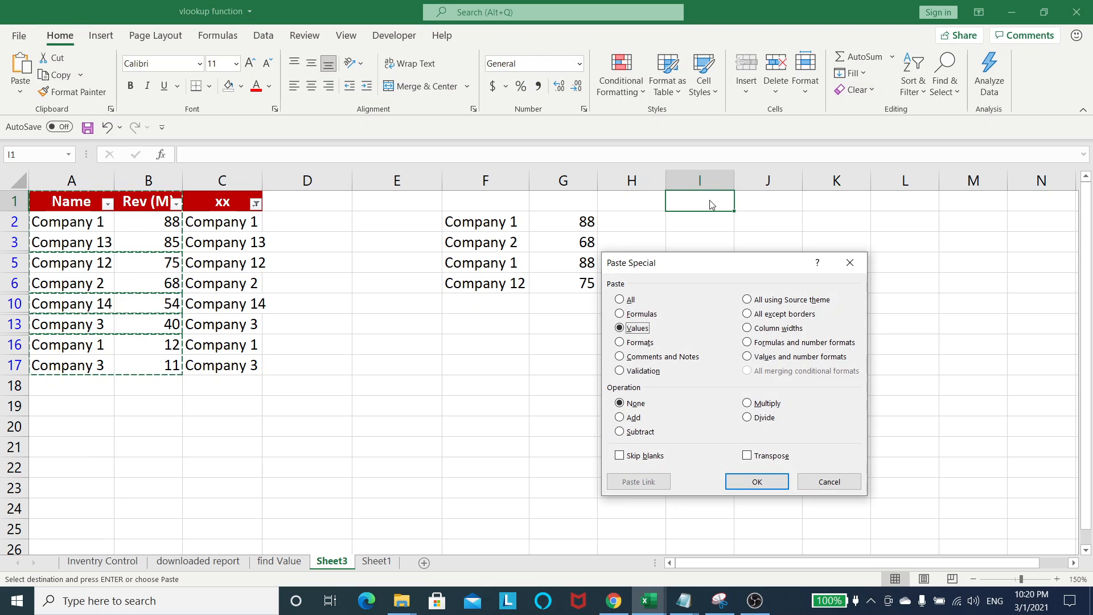
{"action": "key", "text": "Return"}
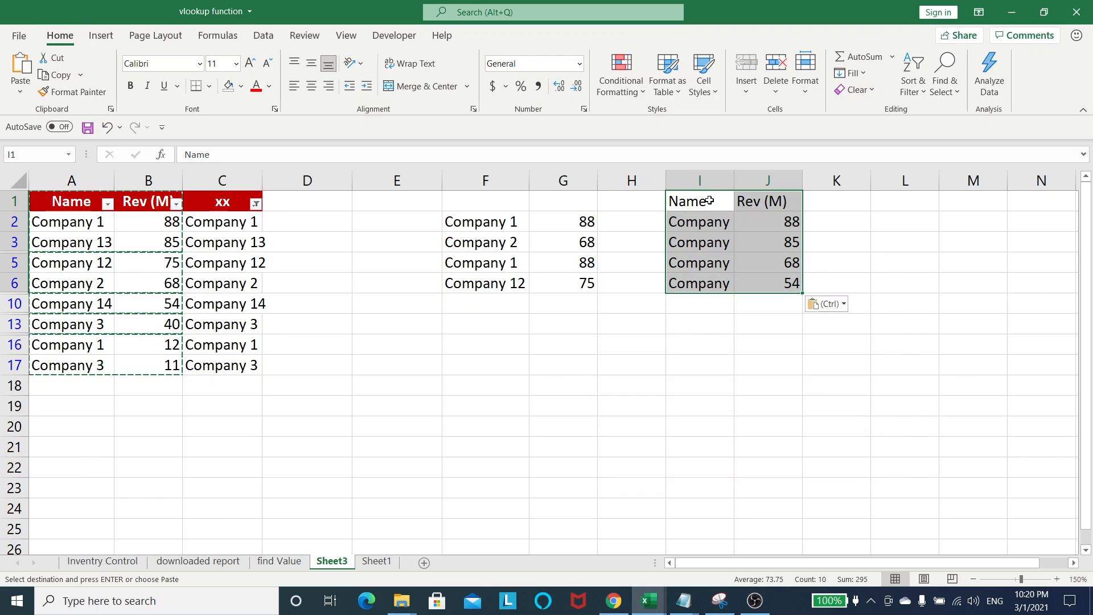
Paste the formats of the copied source columns onto the pasted table starting at I1
{"action": "key", "text": "ctrl+alt+v"}
{"action": "key", "text": "t"}
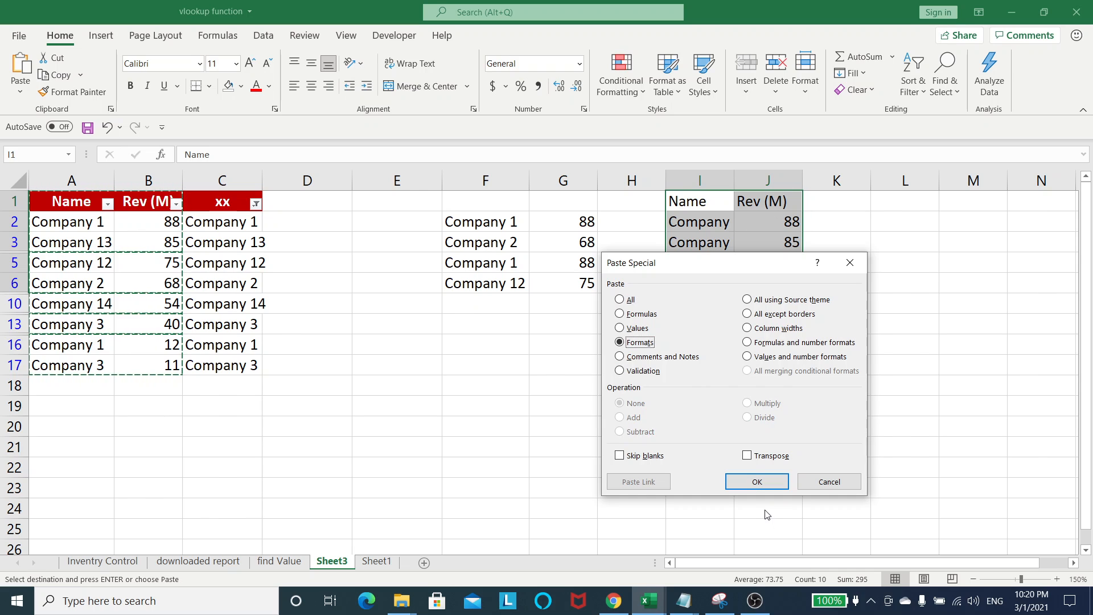
{"action": "left_click", "coordinate": [764, 487]}
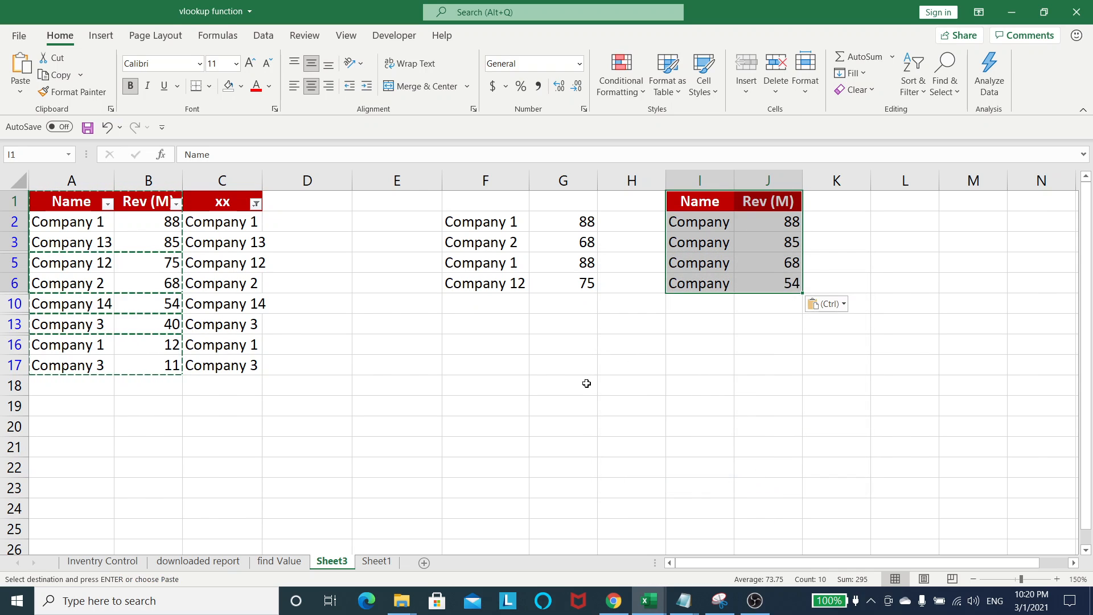
{"action": "left_click", "coordinate": [587, 383]}
Select all entries in the xx column's filter to show every source row, and autofit column I to the company names
{"action": "left_click", "coordinate": [255, 204]}
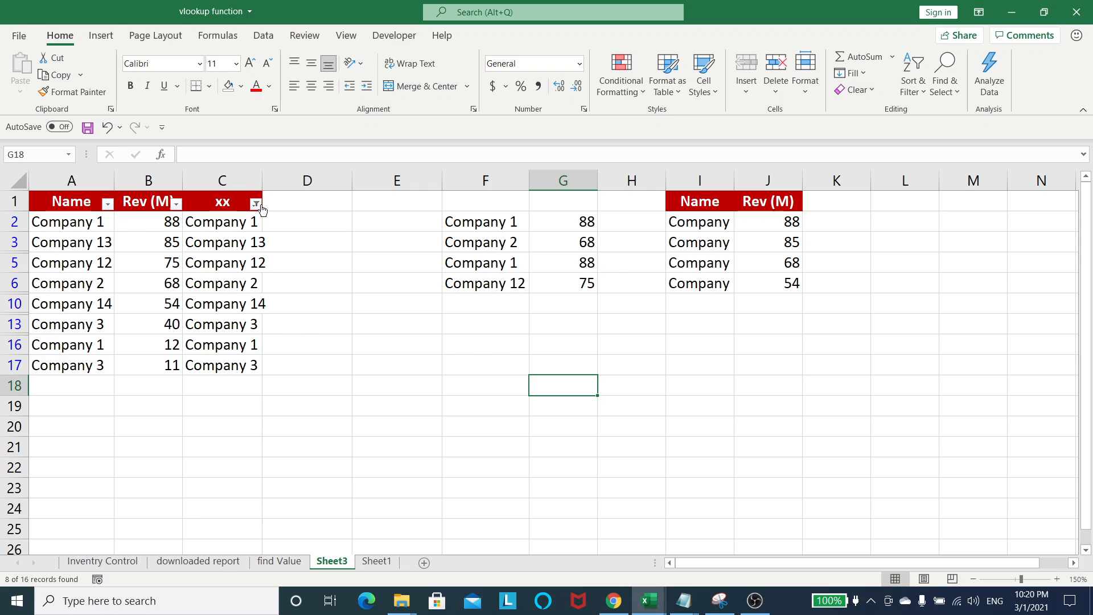
{"action": "left_click", "coordinate": [121, 372]}
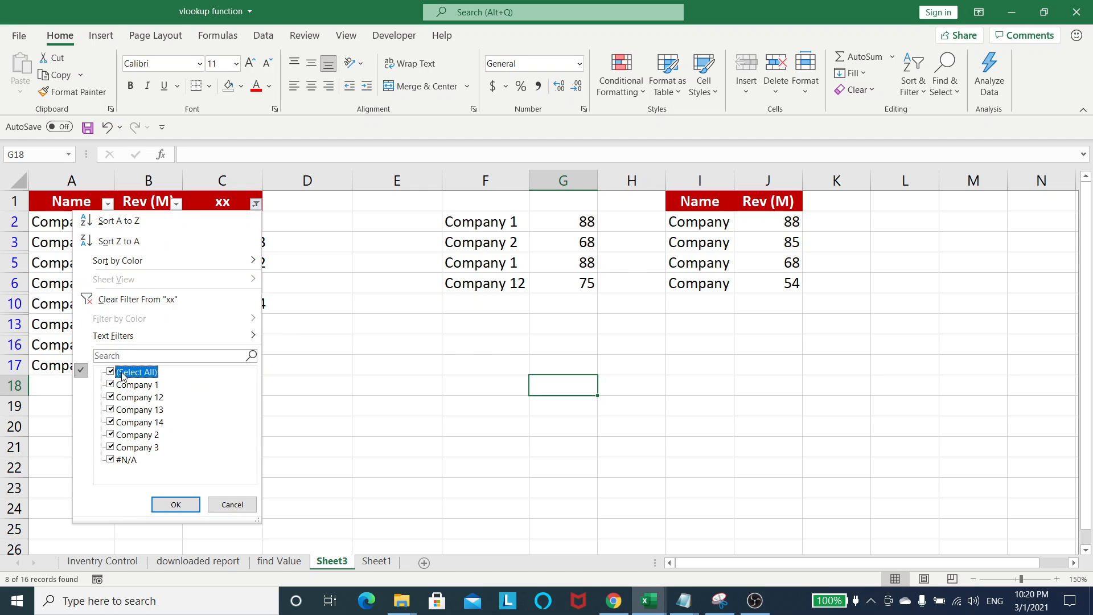
{"action": "left_click", "coordinate": [161, 508]}
{"action": "left_click", "coordinate": [806, 398]}
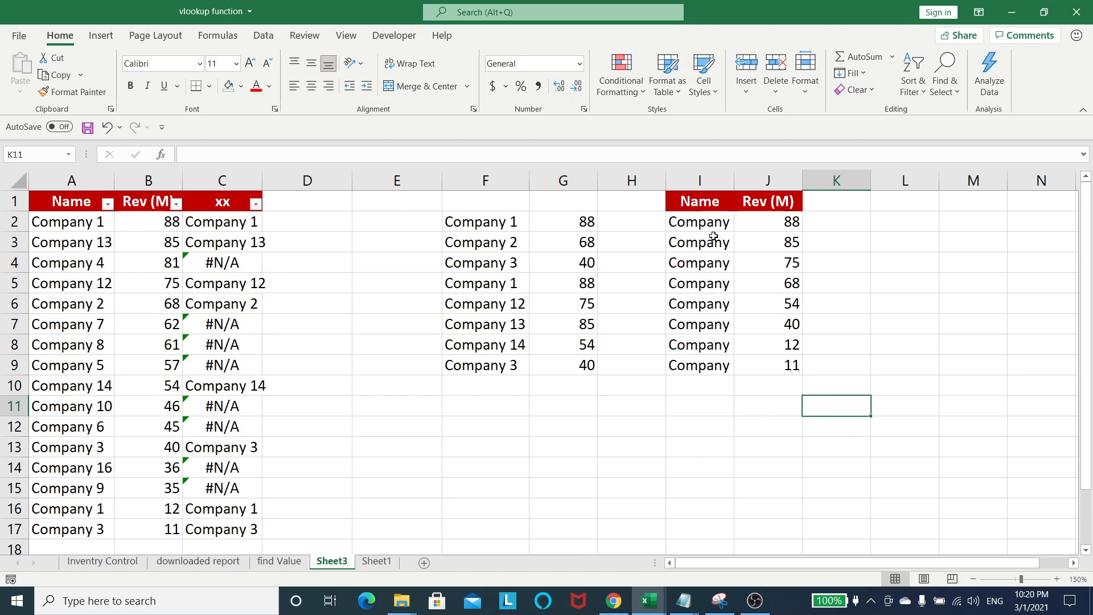
{"action": "double_click", "coordinate": [734, 180]}
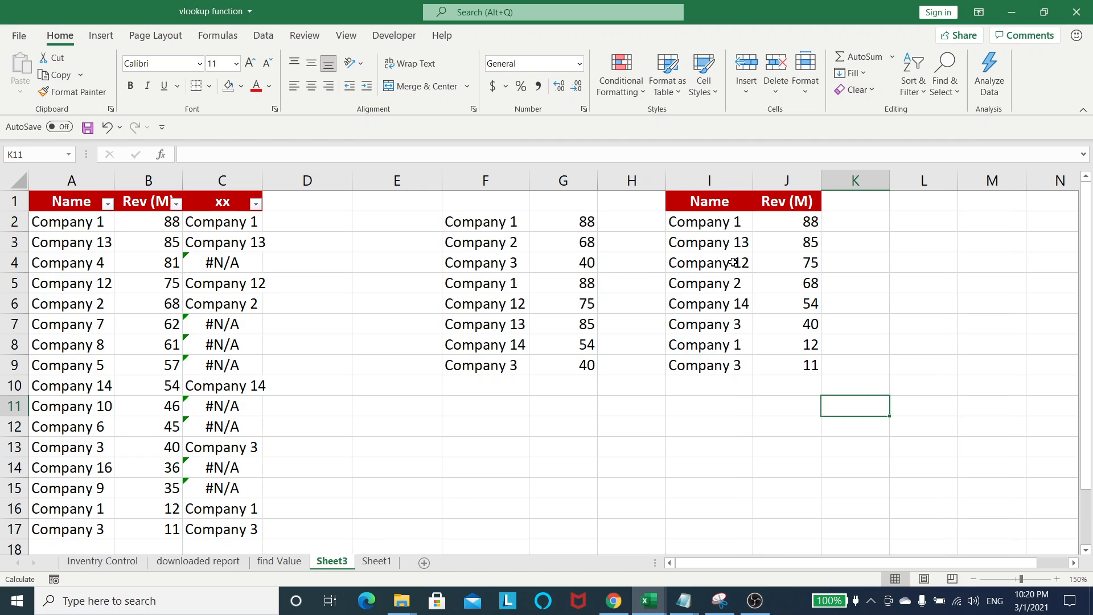
Review the extracted Name and Rev (M) table starting at I1, including the second Company 1 row and the Company 12 row
{"action": "left_click", "coordinate": [726, 342]}
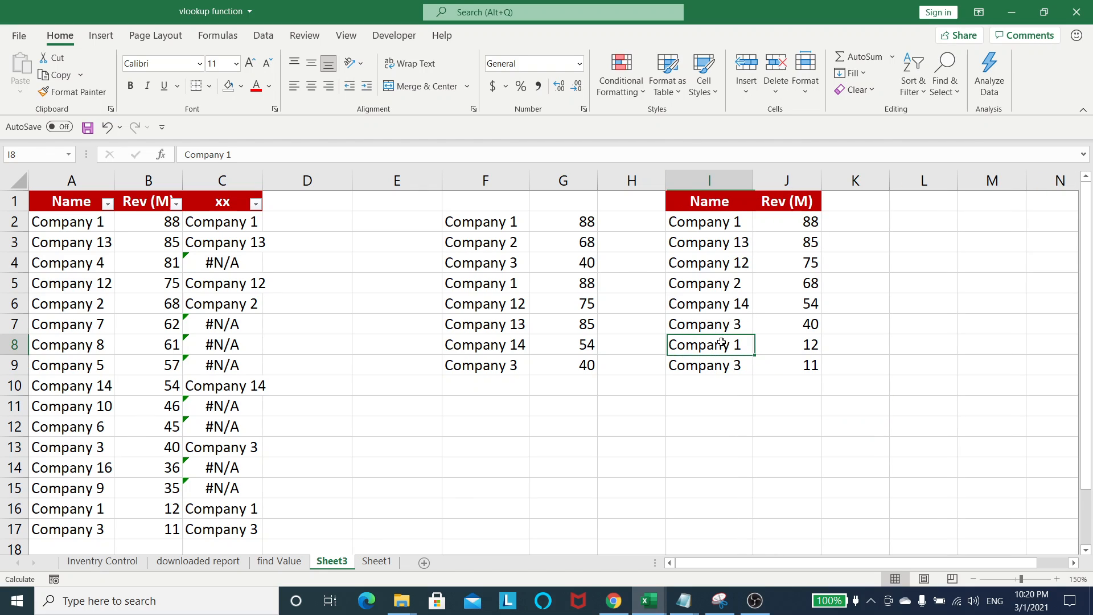
{"action": "left_click", "coordinate": [814, 347]}
{"action": "left_click", "coordinate": [722, 270]}
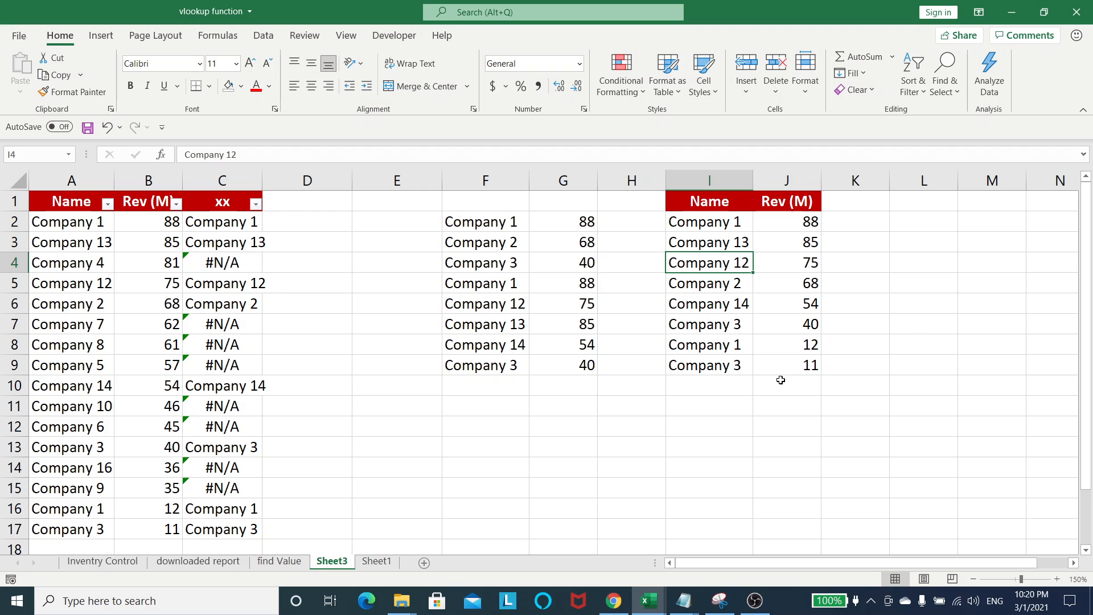
{"action": "left_click_drag", "start_coordinate": [712, 204], "coordinate": [763, 341]}
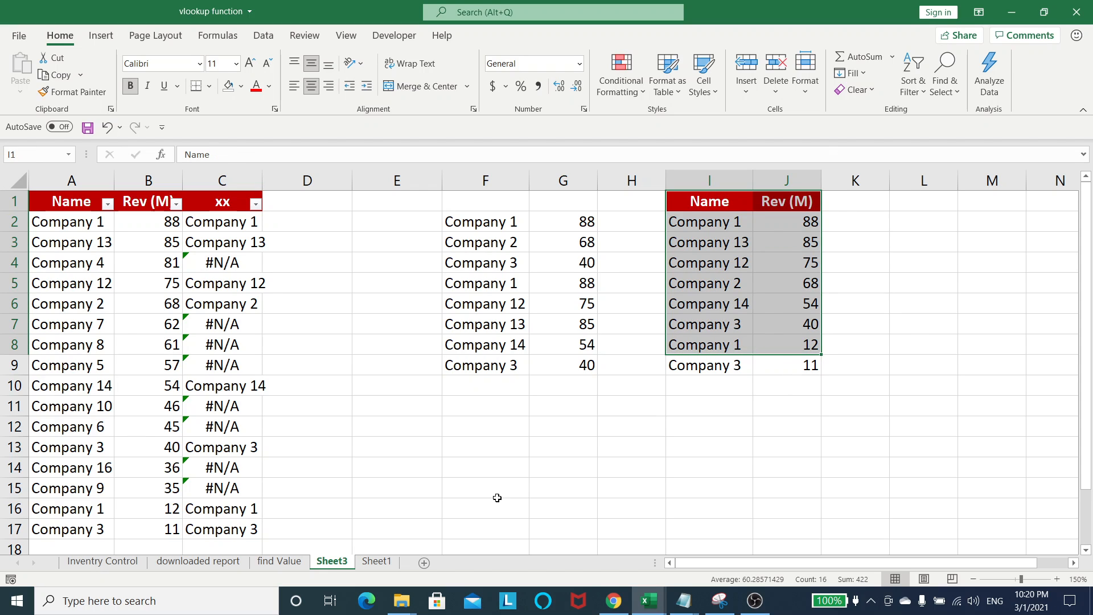
{"action": "left_click", "coordinate": [350, 459]}
{"action": "left_click", "coordinate": [487, 396]}
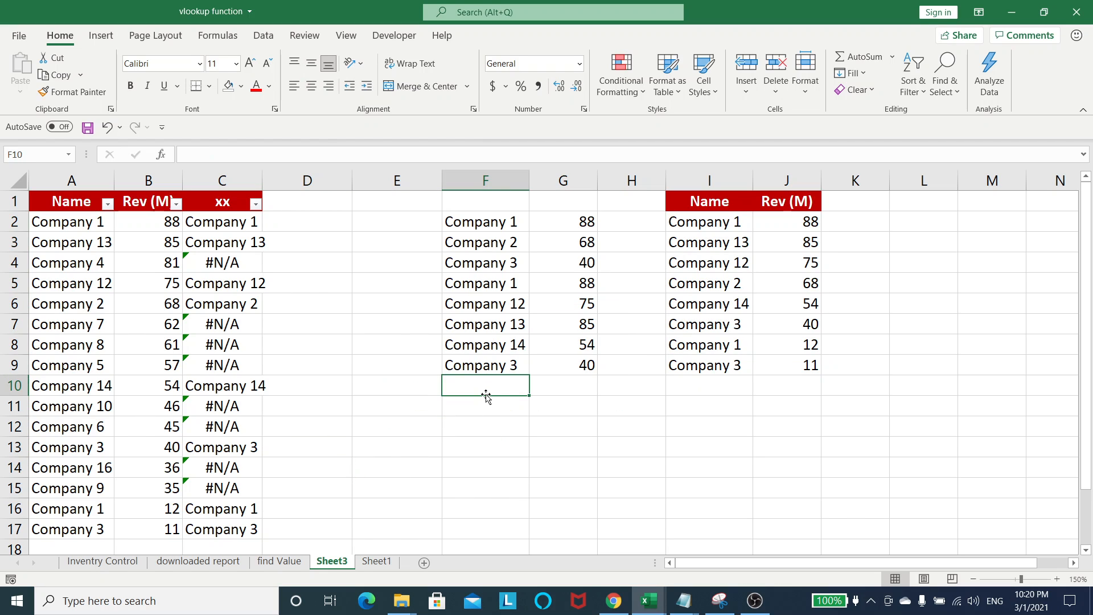